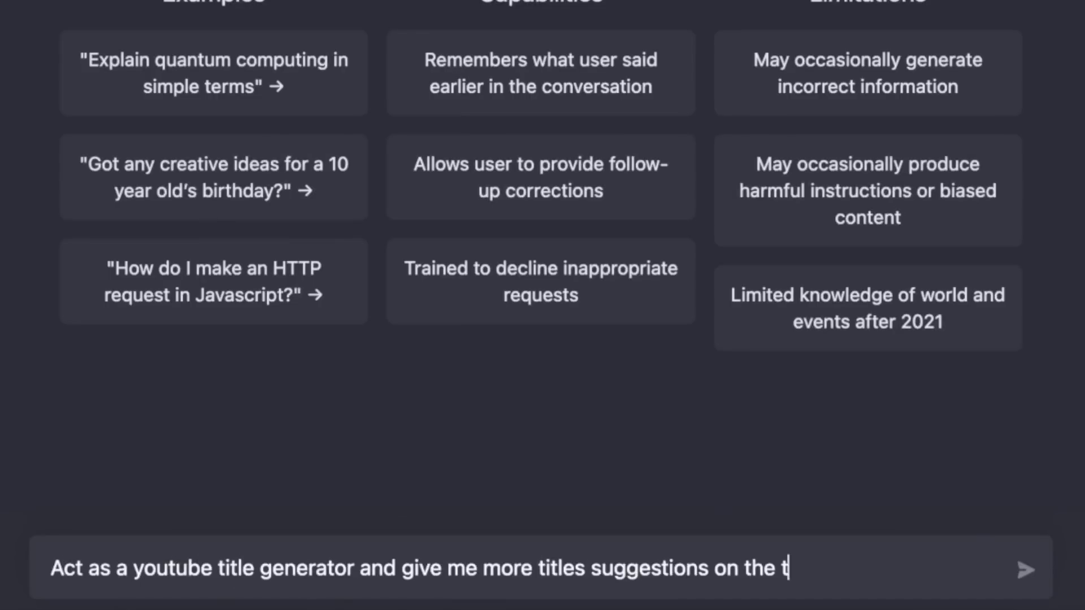
# Step: Send the ten-title prompt, then request a YouTuber-style video script for the third title
pyautogui.press('Return')
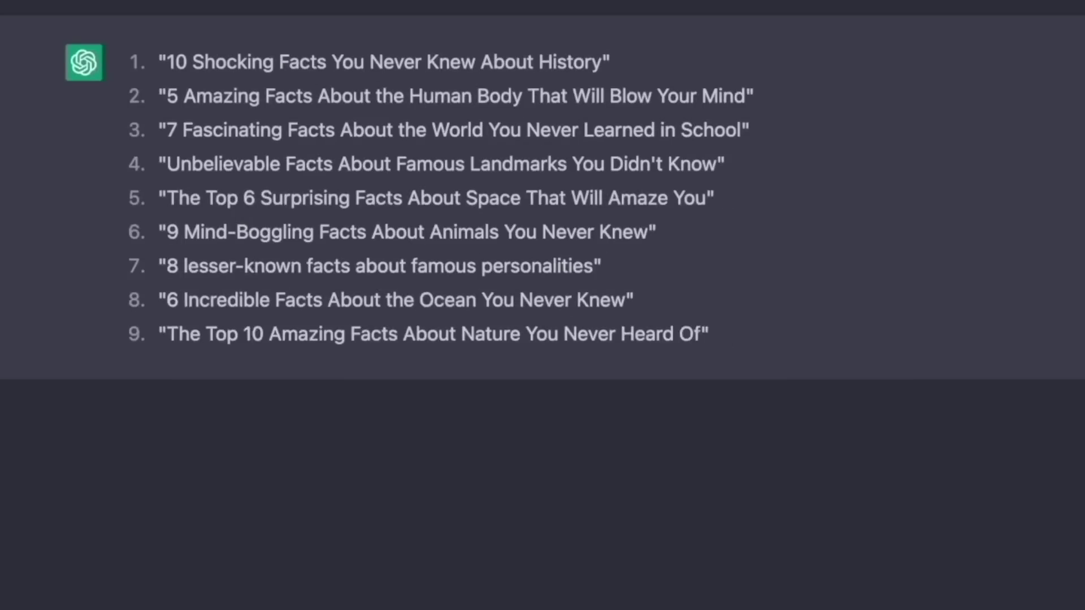
pyautogui.moveTo(268, 131); pyautogui.dragTo(724, 121)
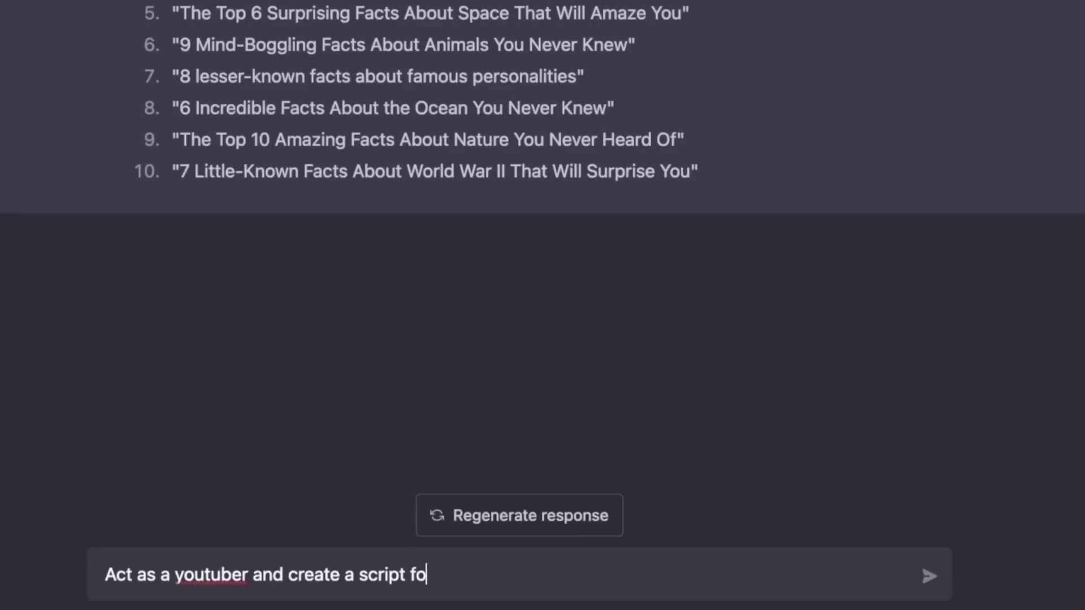
pyautogui.write("deo '")
pyautogui.write('3 Fascinating Facts that You Never Learned in School')
pyautogui.write("'")
pyautogui.press('Return')
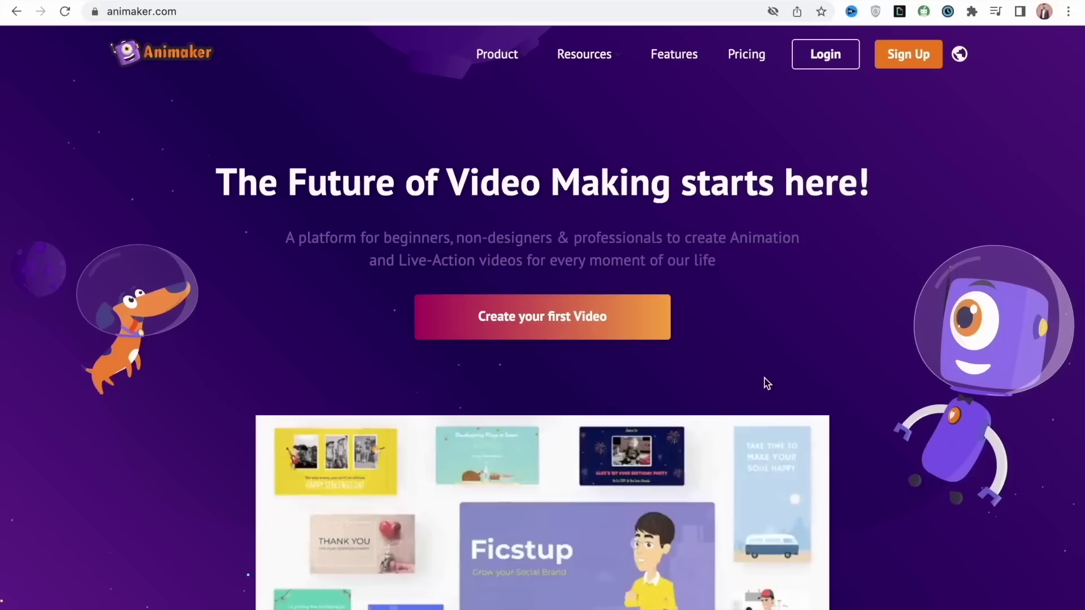
# Step: Go to the Animaker dashboard and choose Create a character
pyautogui.click(632, 334)
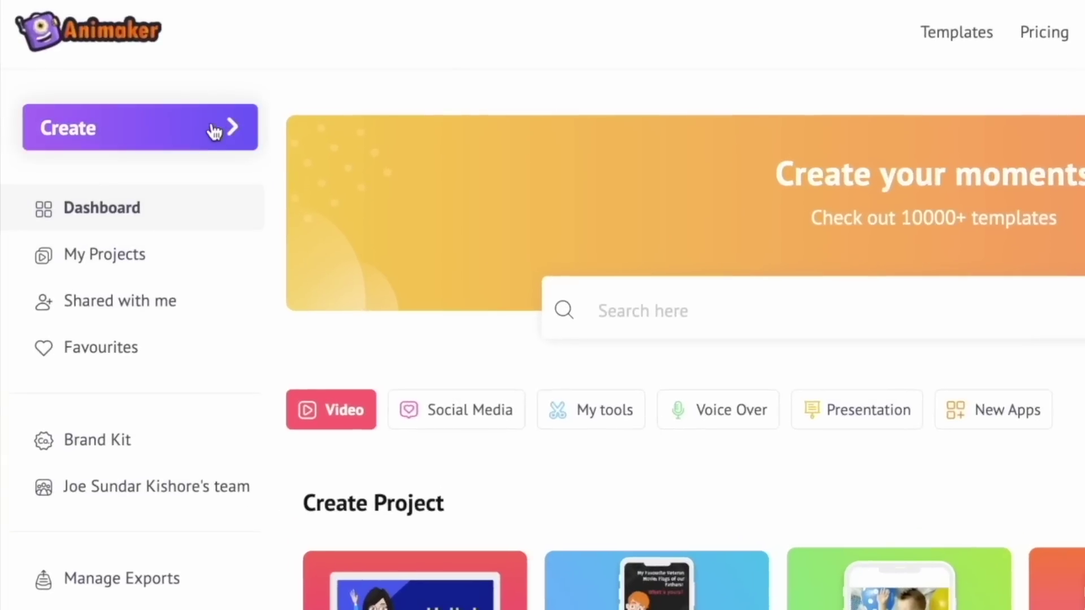
pyautogui.click(145, 114)
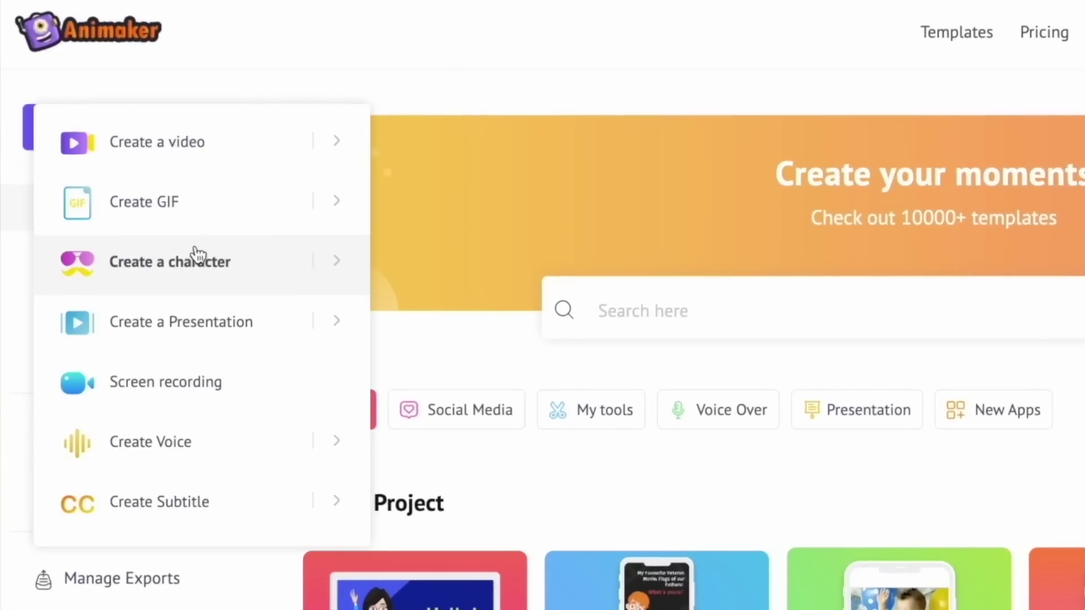
pyautogui.click(189, 278)
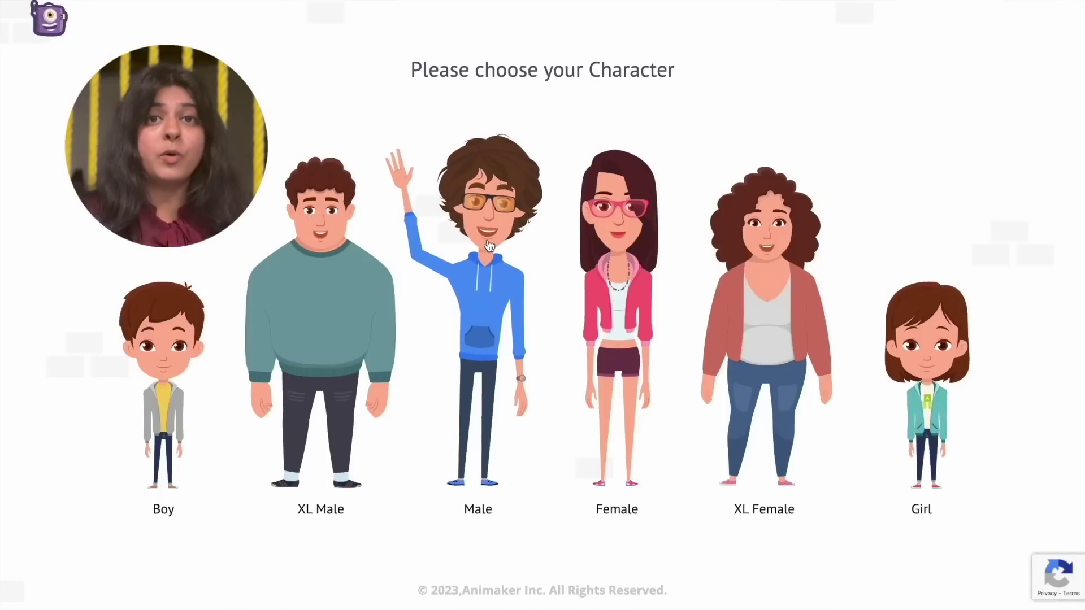
# Step: Choose the male hoodie look and give it a darker skin tone
pyautogui.click(483, 281)
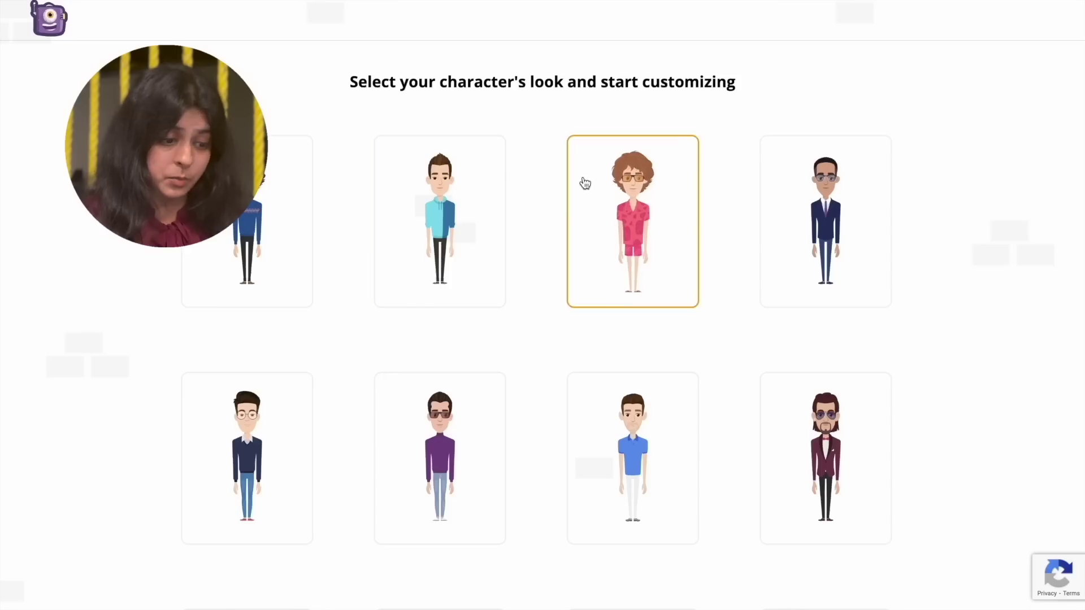
pyautogui.click(472, 214)
pyautogui.click(802, 144)
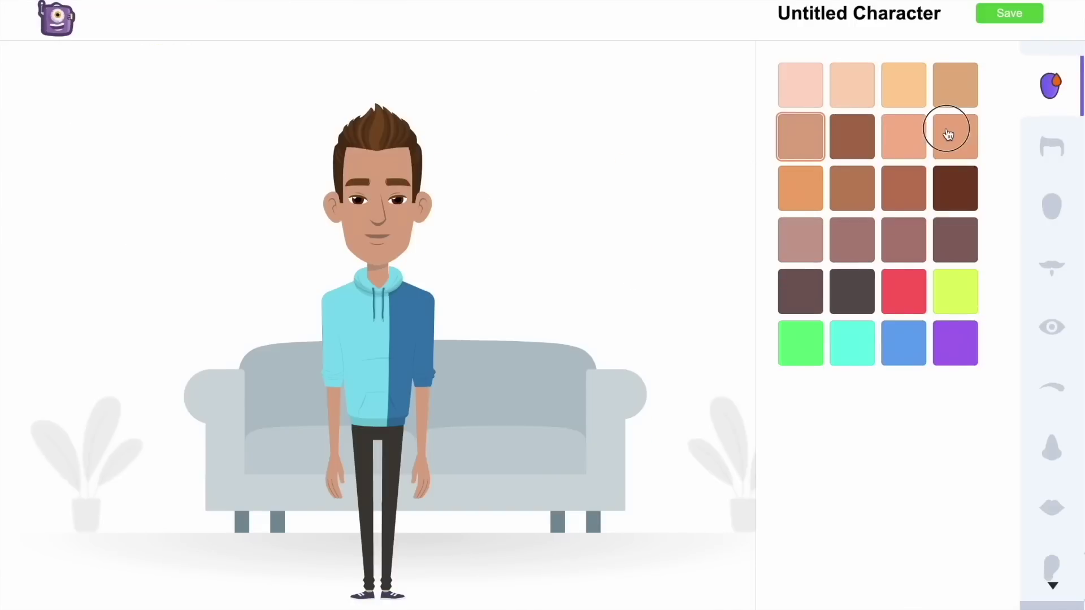
# Step: Try balding, curly brown and afro hairstyles, settling on short cropped black hair
pyautogui.click(1055, 154)
pyautogui.scroll(-5, 927, 315)
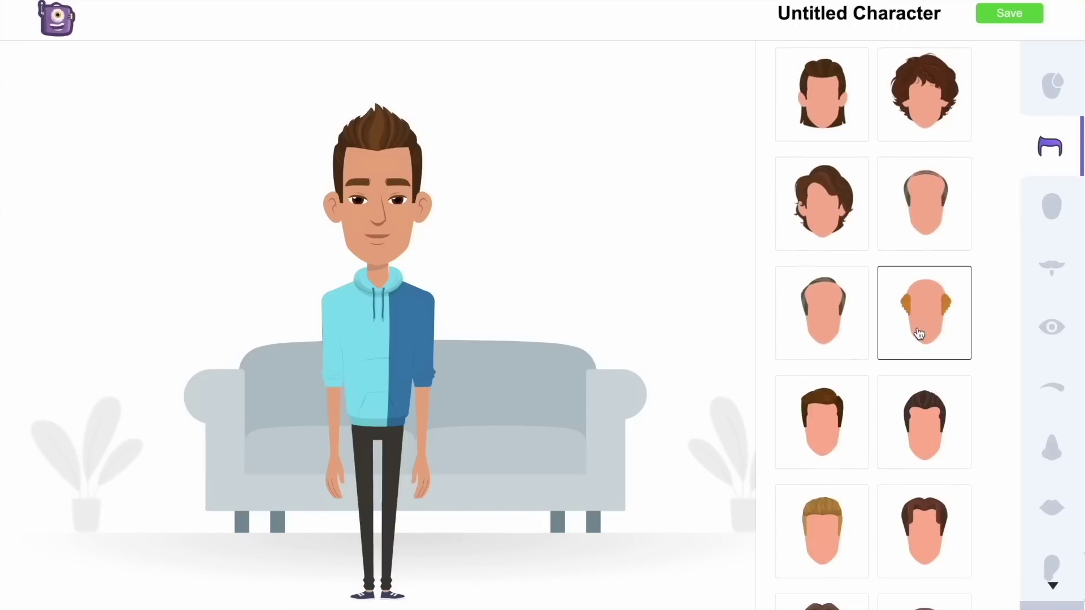
pyautogui.click(802, 329)
pyautogui.scroll(1, 834, 286)
pyautogui.scroll(1, 921, 237)
pyautogui.click(920, 237)
pyautogui.scroll(1, 927, 184)
pyautogui.click(927, 184)
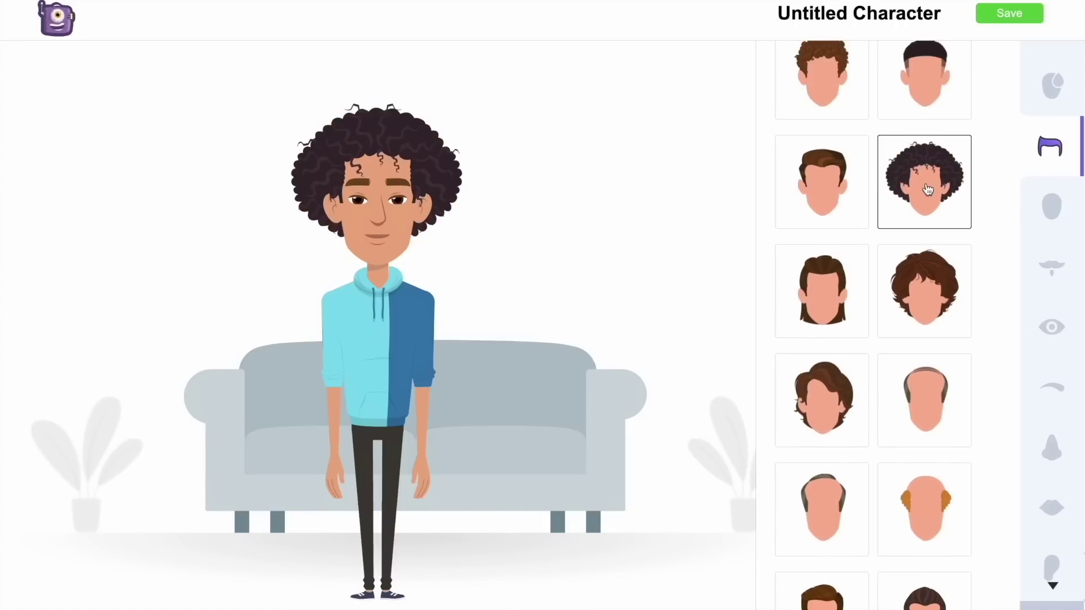
pyautogui.scroll(4, 915, 196)
pyautogui.click(833, 250)
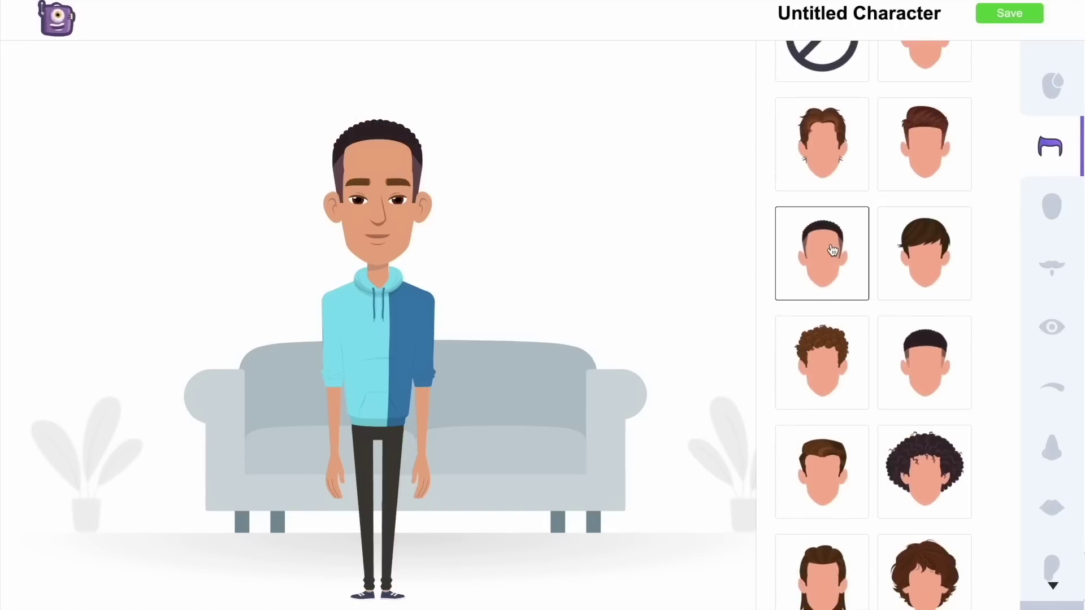
# Step: Browse the face shape, facial hair, eye, eyebrow, eyebrow colour, nose and lip options
pyautogui.click(1052, 203)
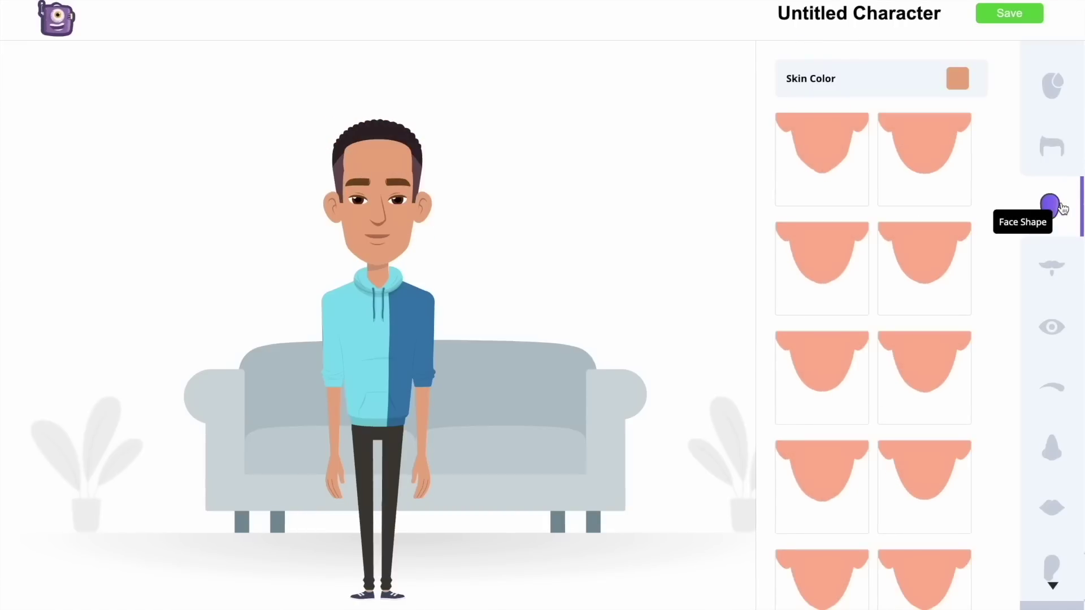
pyautogui.click(1052, 265)
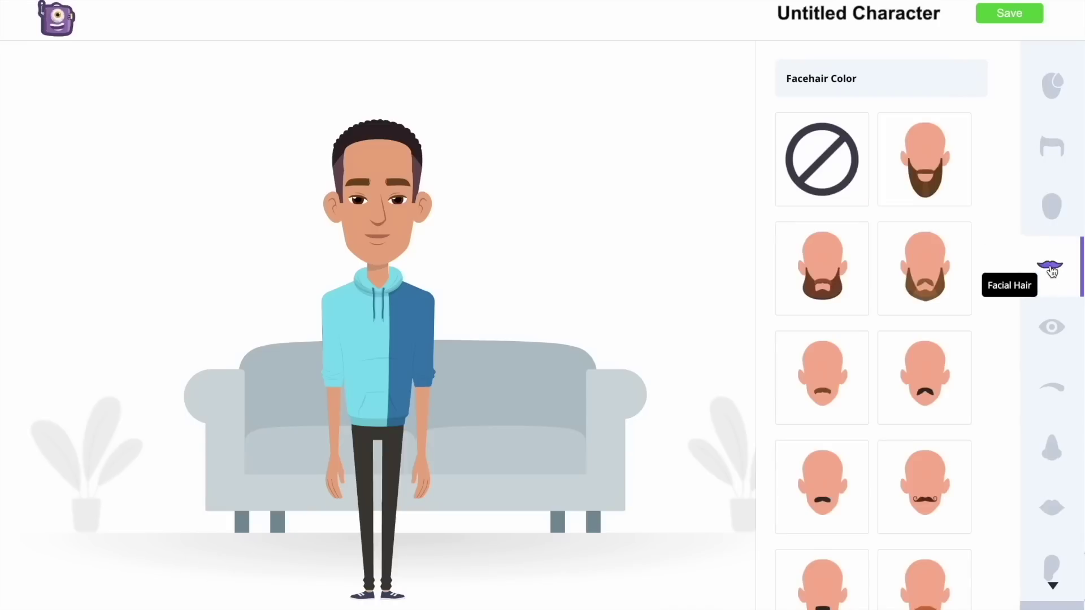
pyautogui.click(1052, 329)
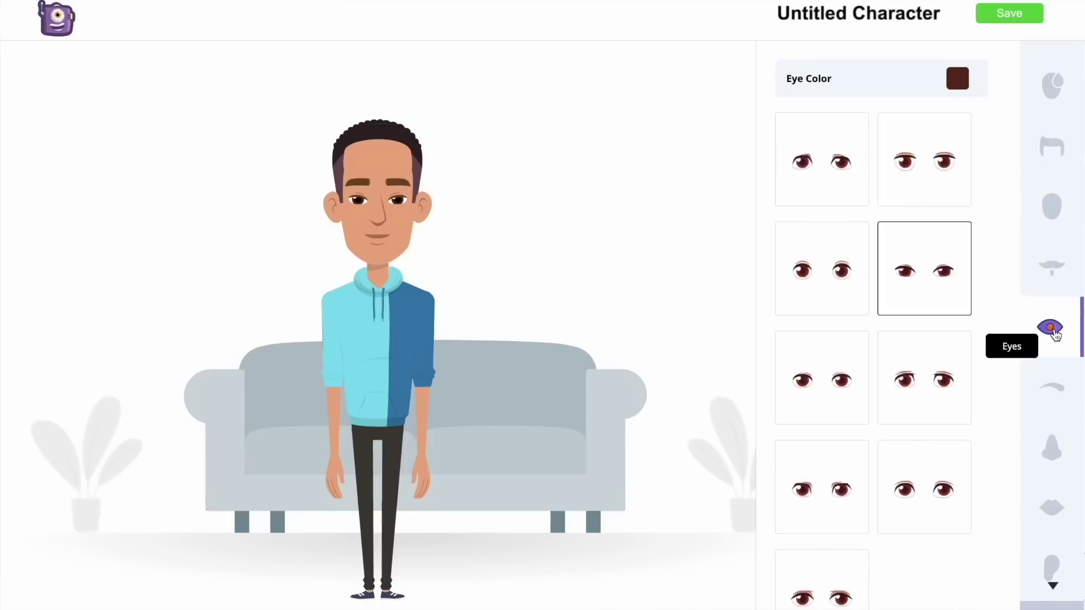
pyautogui.click(1054, 383)
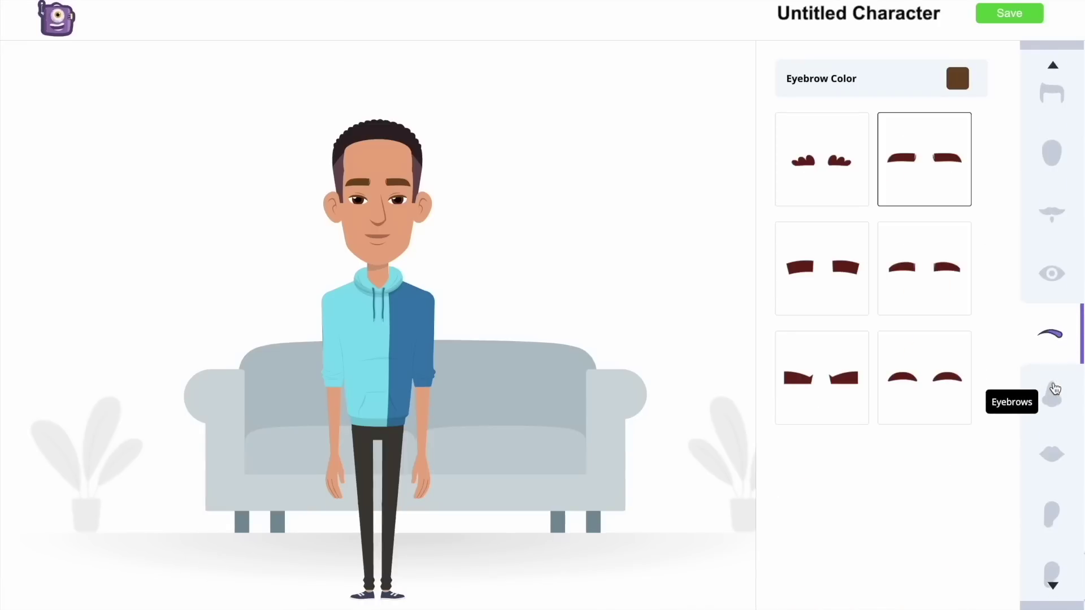
pyautogui.click(1053, 395)
pyautogui.click(1054, 394)
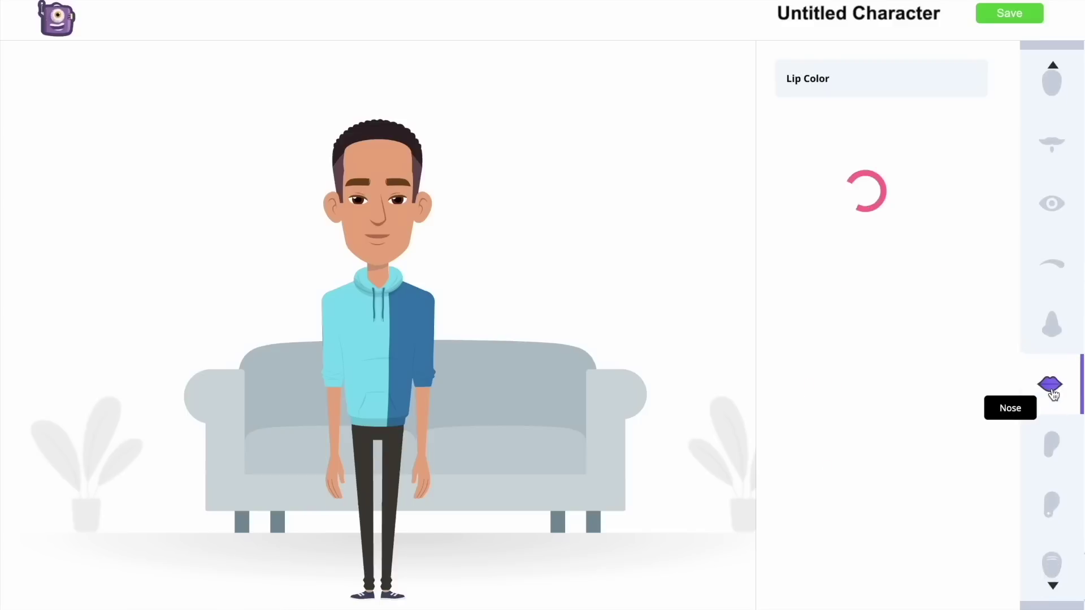
pyautogui.click(1051, 204)
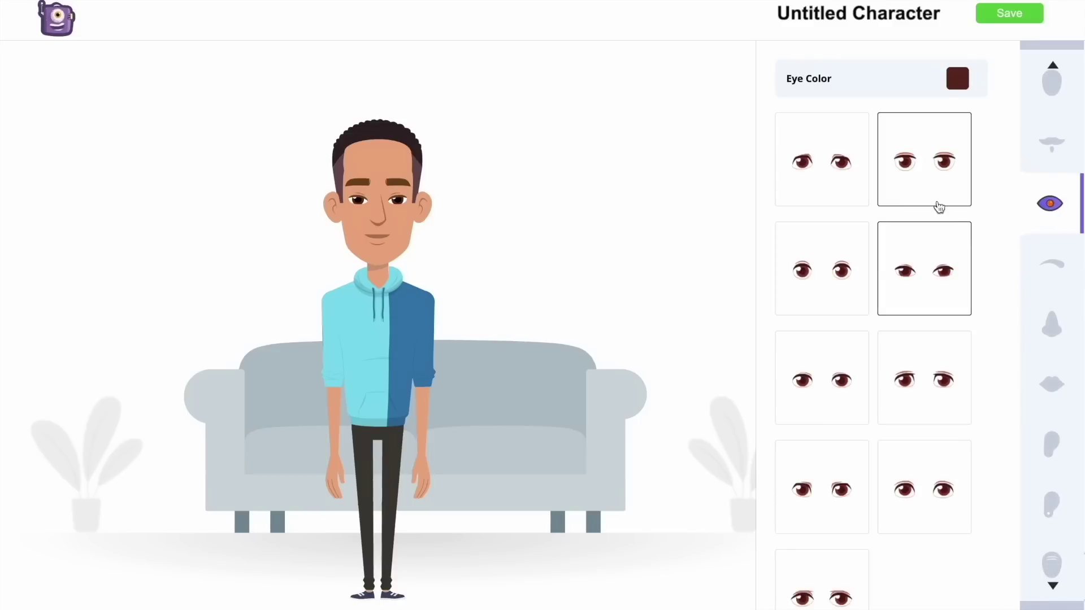
pyautogui.scroll(-1, 875, 329)
pyautogui.click(1058, 266)
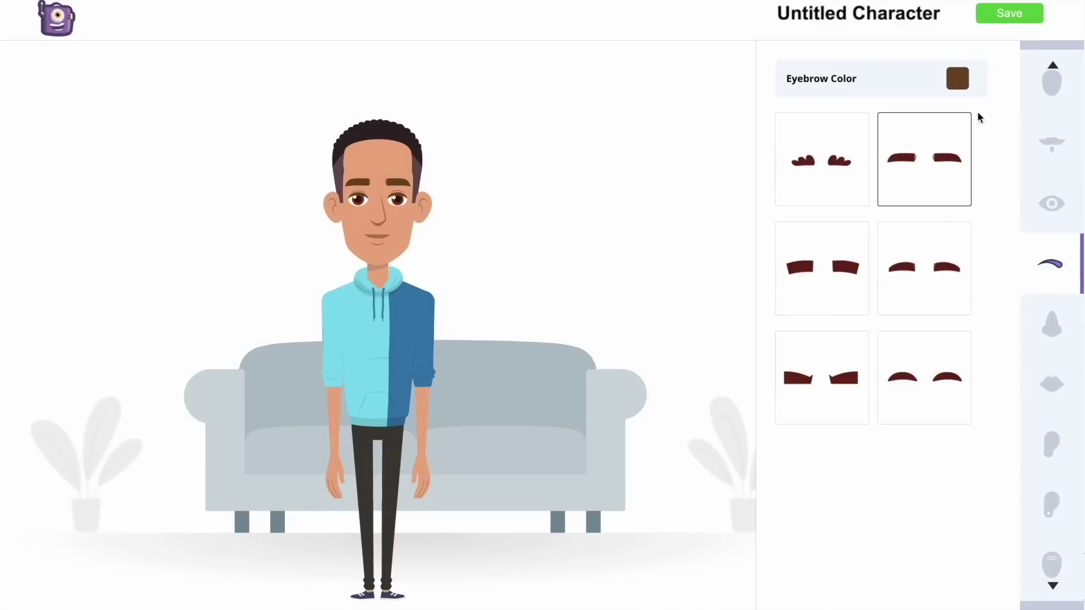
pyautogui.click(959, 78)
pyautogui.click(1051, 324)
pyautogui.click(1054, 384)
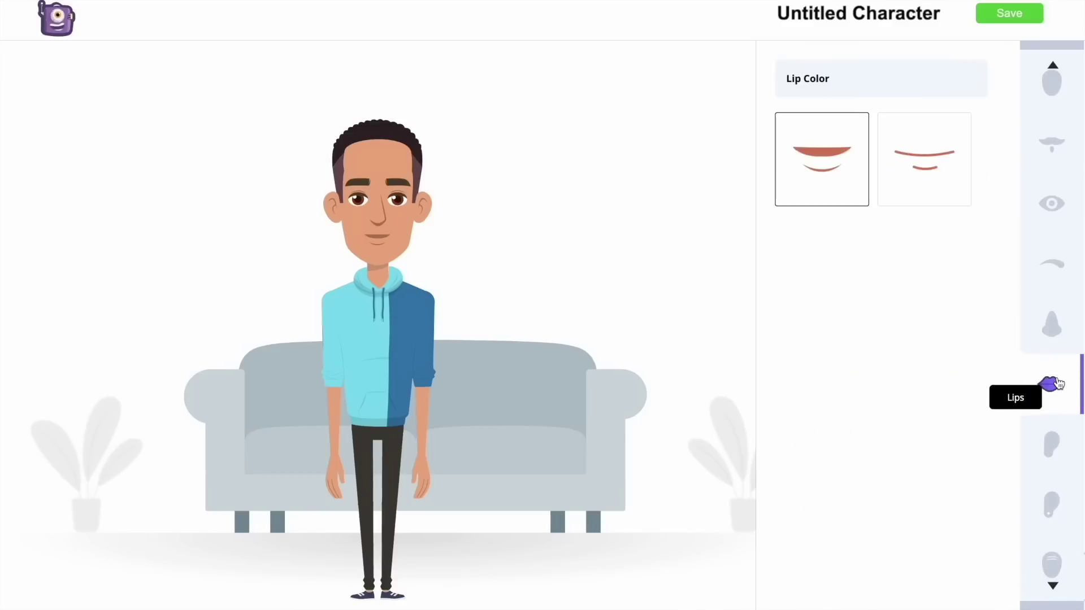
# Step: Try purple top, red tank top and navy suit outfits, settling on the purple top
pyautogui.scroll(-15, 891, 244)
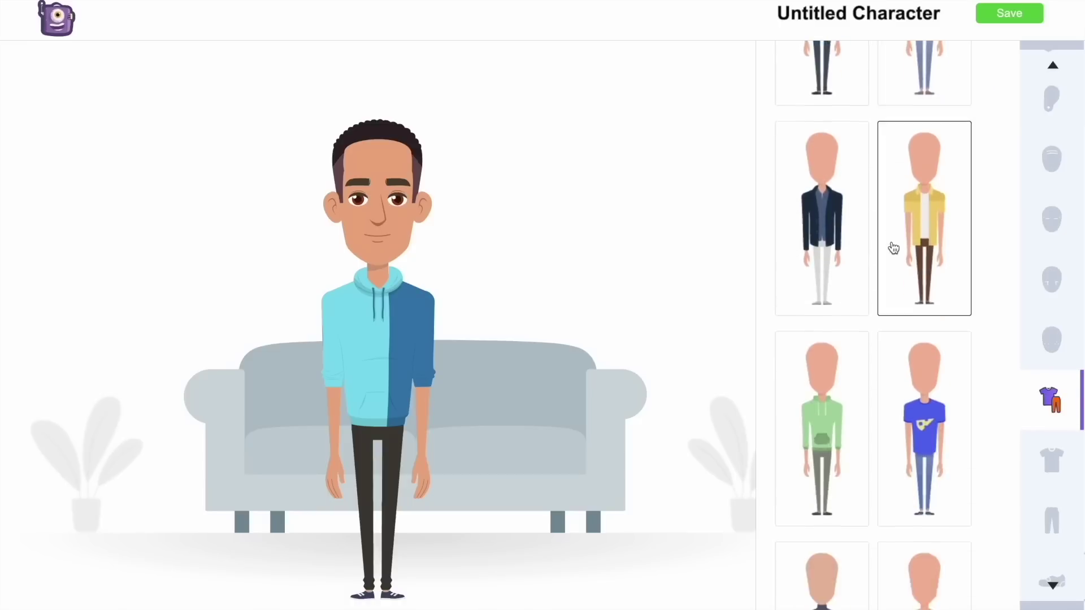
pyautogui.click(826, 251)
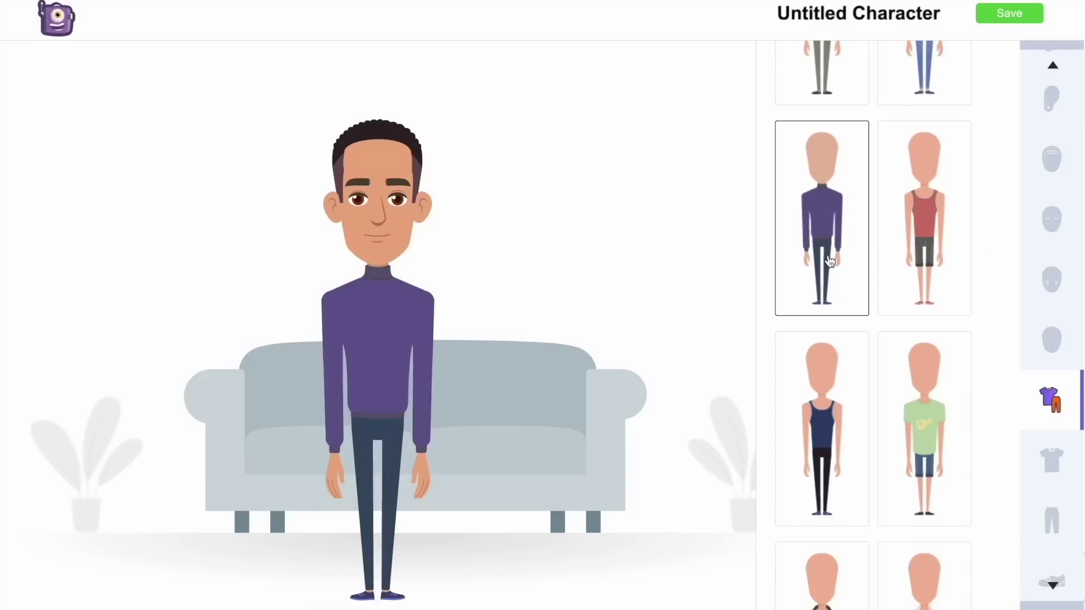
pyautogui.scroll(-1, 872, 226)
pyautogui.click(921, 186)
pyautogui.scroll(-5, 874, 356)
pyautogui.click(904, 339)
pyautogui.scroll(5, 833, 251)
pyautogui.click(834, 251)
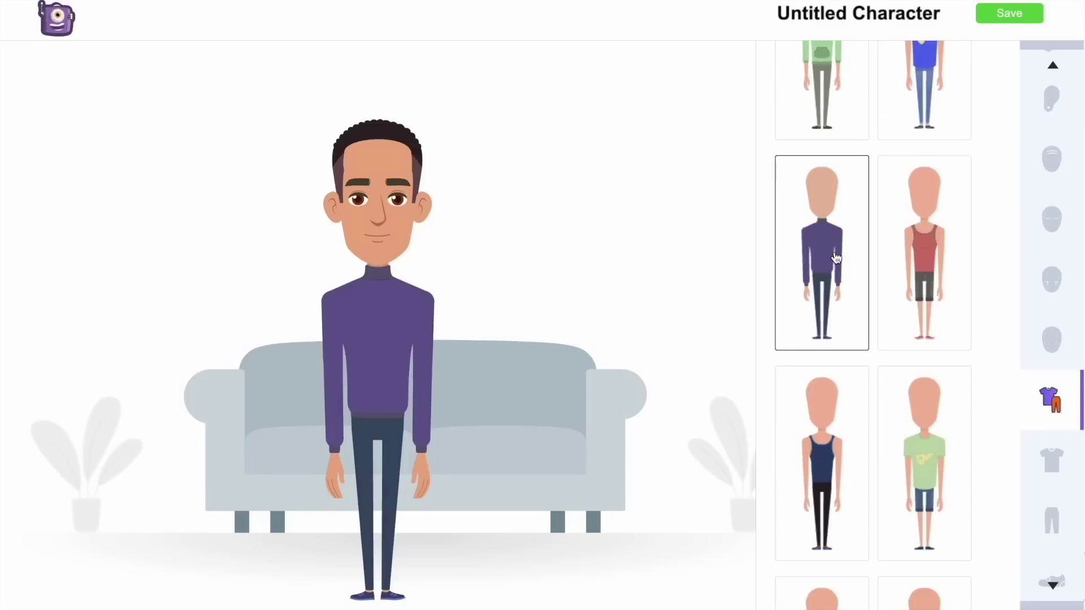
# Step: Recolour the character's sweater top navy blue
pyautogui.click(1052, 353)
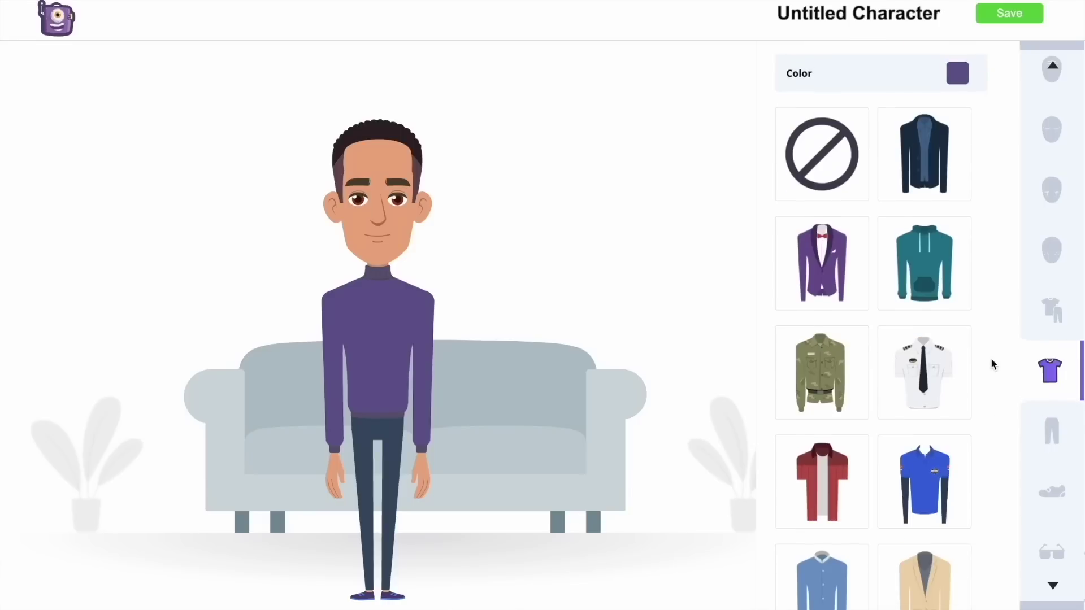
pyautogui.scroll(-5, 991, 363)
pyautogui.scroll(-6, 991, 358)
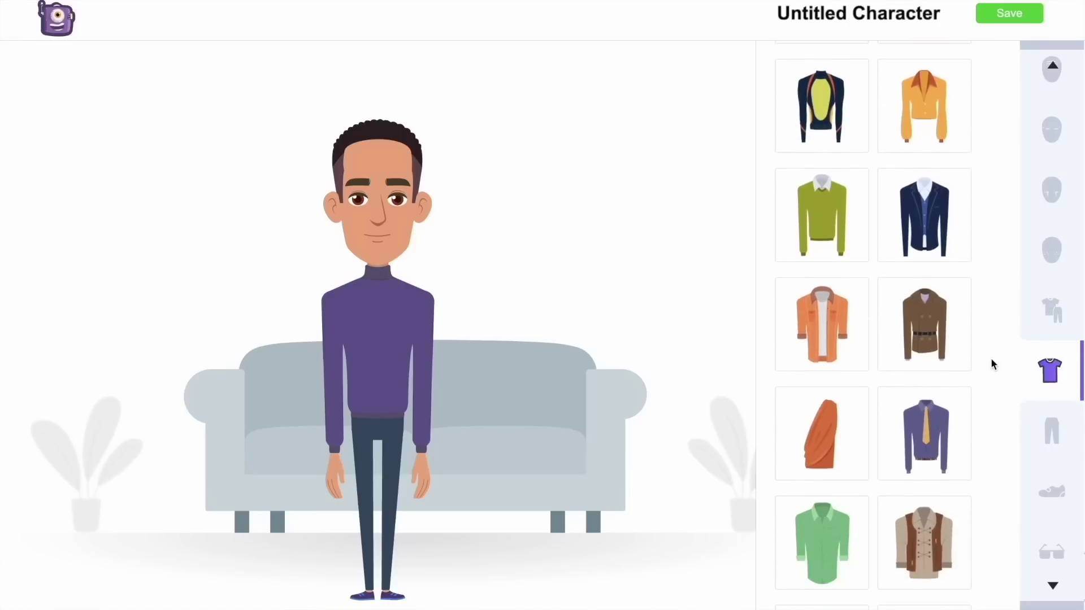
pyautogui.scroll(10, 991, 357)
pyautogui.click(958, 79)
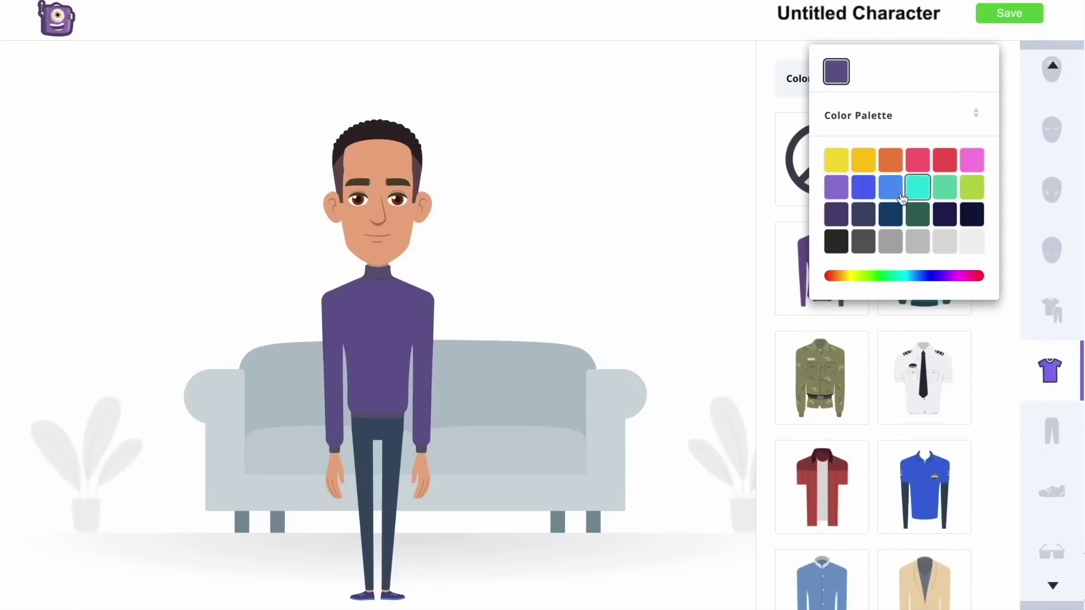
pyautogui.click(890, 220)
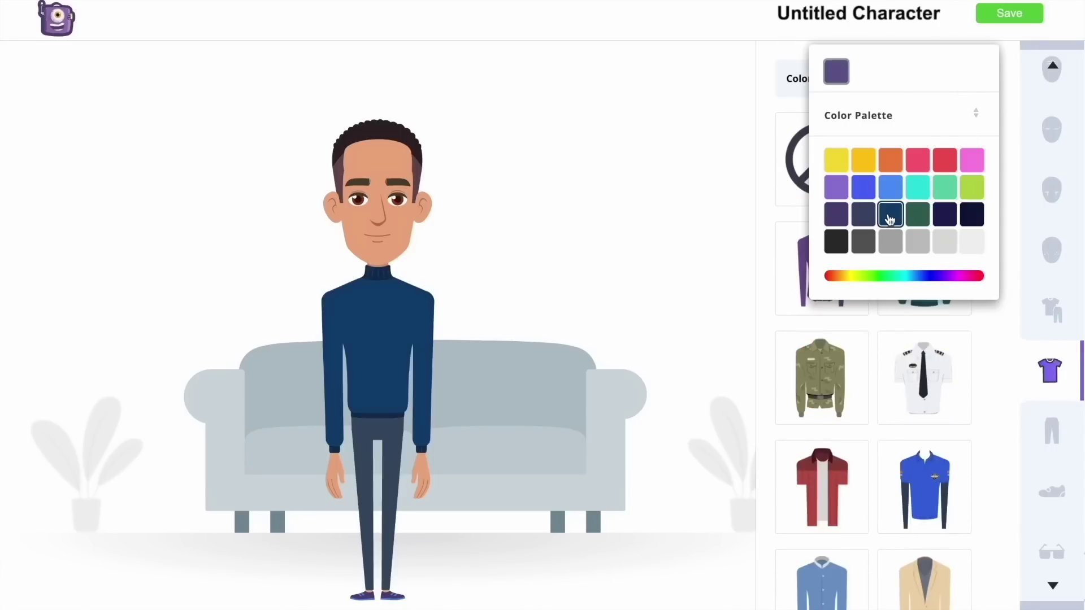
pyautogui.click(982, 349)
# Step: Browse the eyewear and hat options for the character
pyautogui.scroll(-4, 1020, 404)
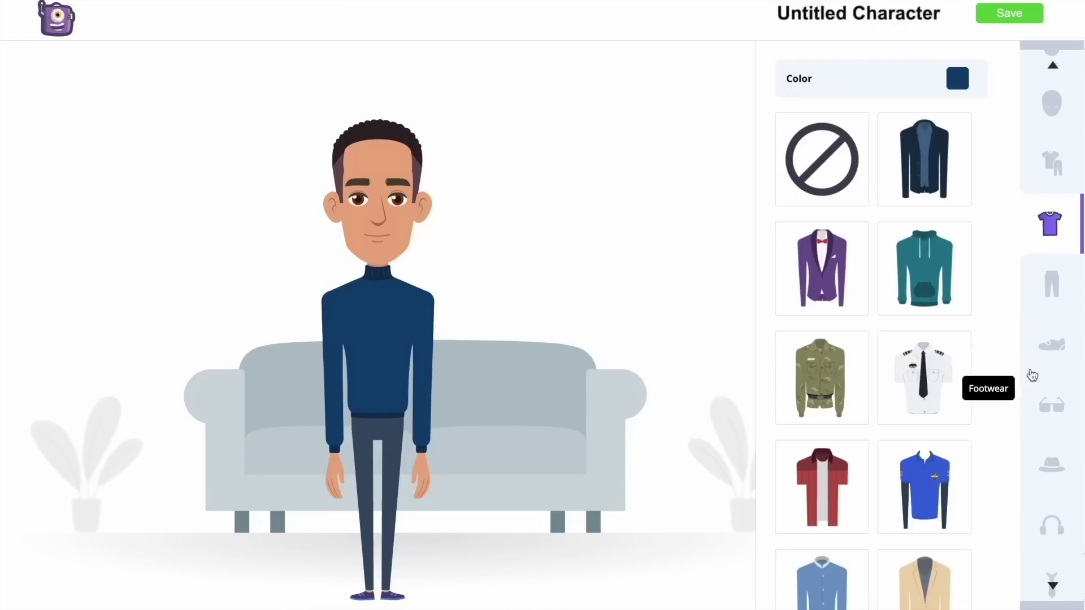
pyautogui.scroll(-2, 1032, 376)
pyautogui.click(1050, 339)
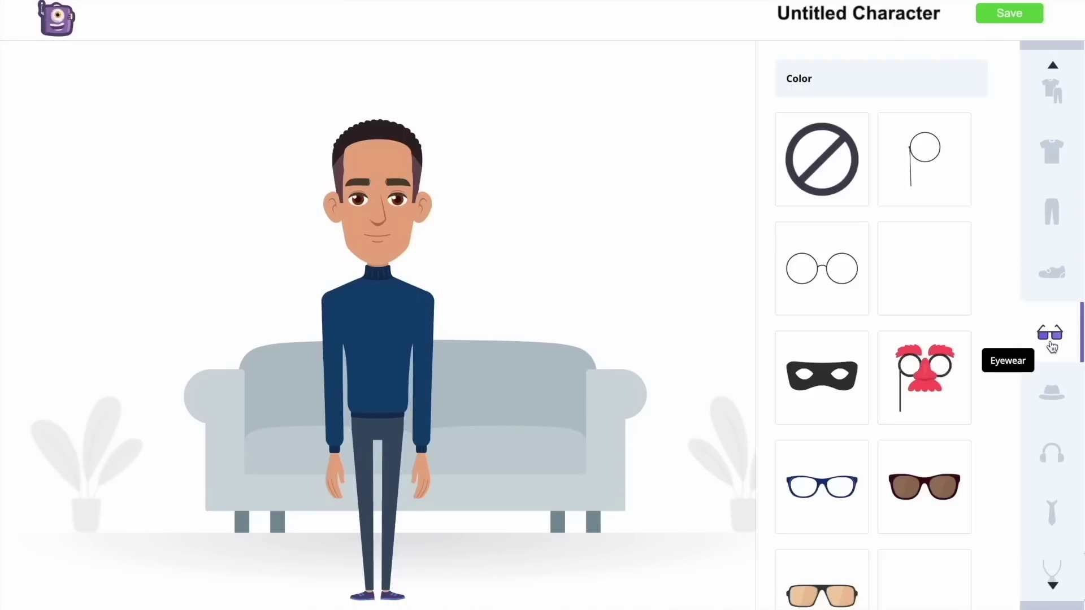
pyautogui.click(1055, 391)
pyautogui.scroll(-4, 956, 337)
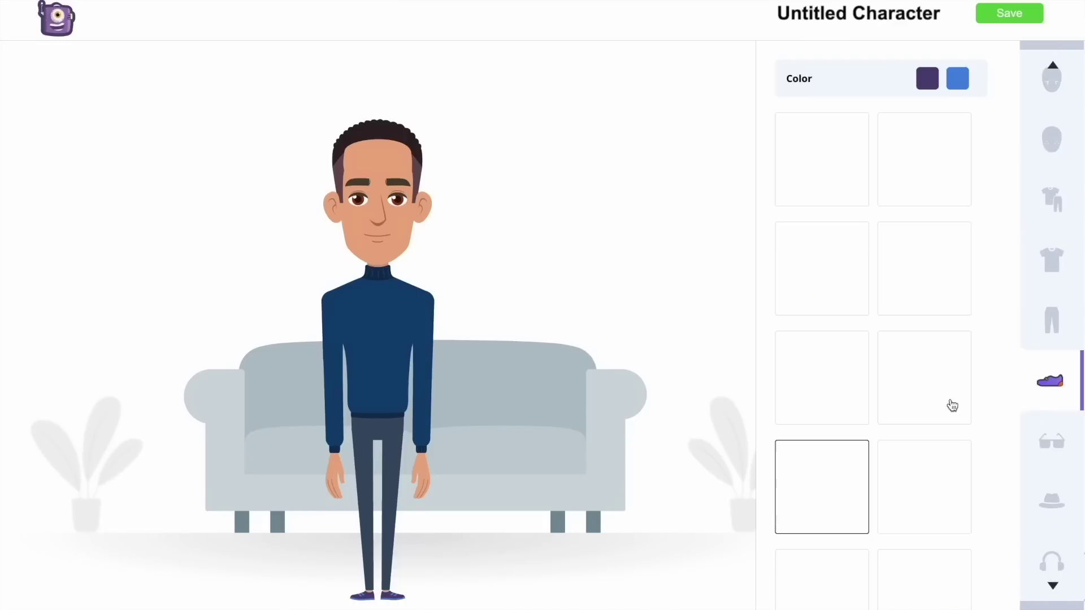
pyautogui.scroll(-3, 935, 412)
pyautogui.scroll(3, 935, 412)
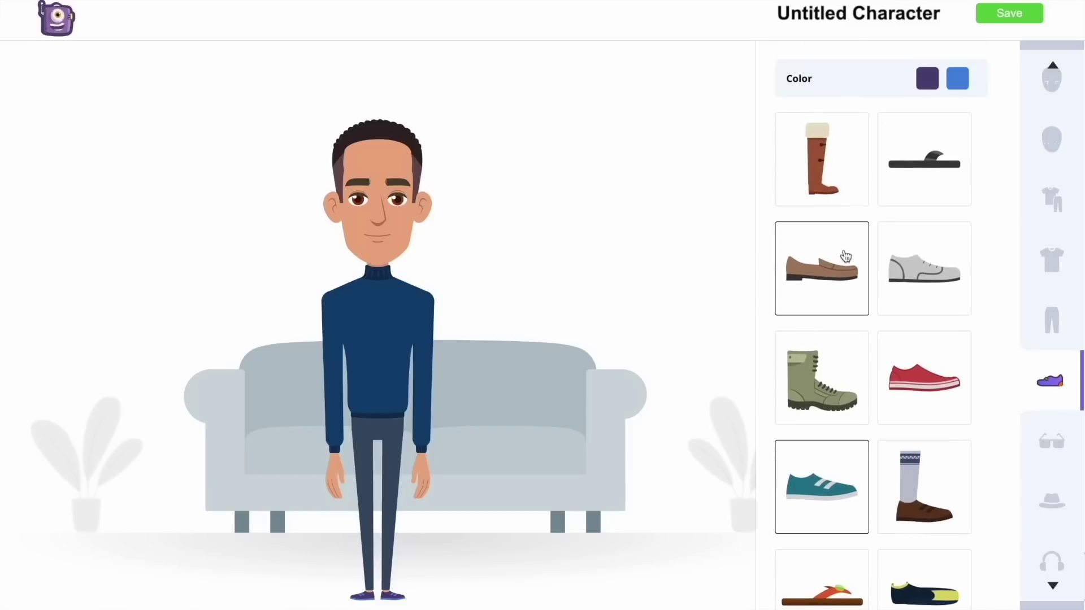
pyautogui.scroll(5, 1056, 306)
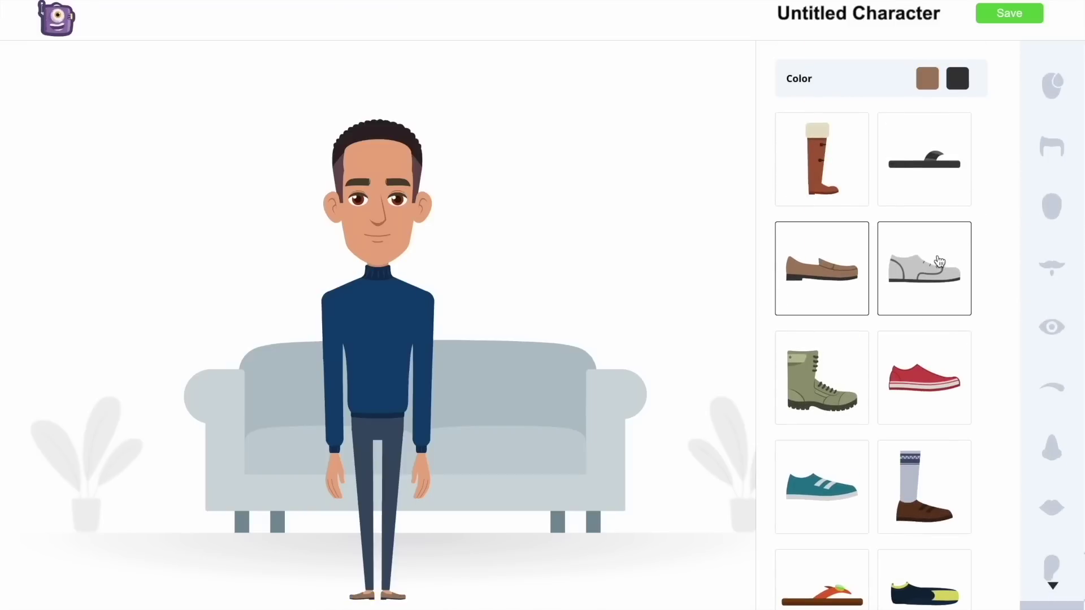
# Step: Save the custom character, return to the dashboard and start a blank-page video
pyautogui.click(999, 22)
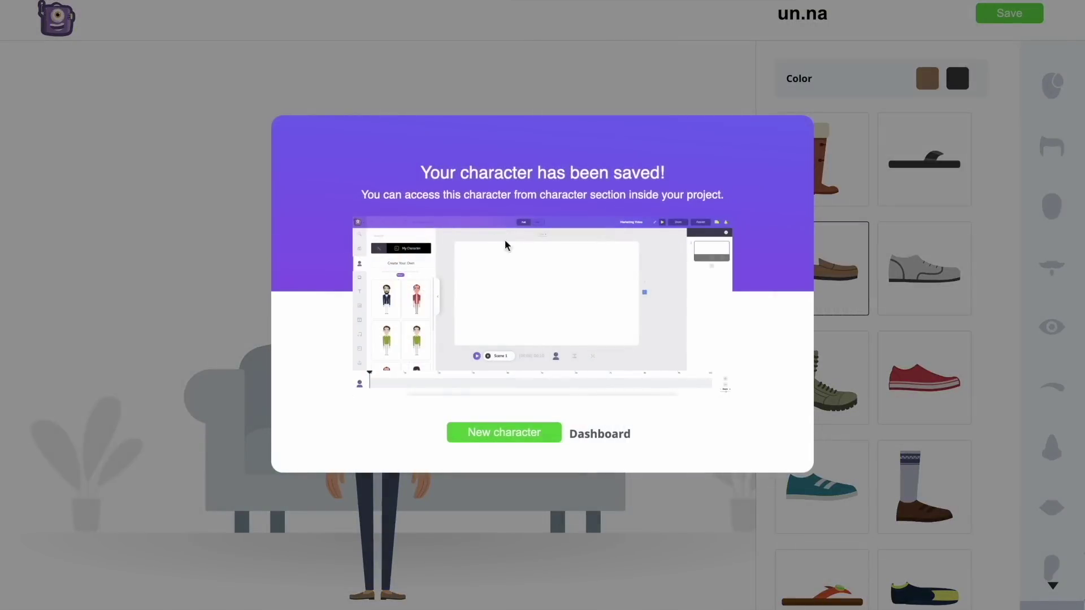
pyautogui.click(600, 434)
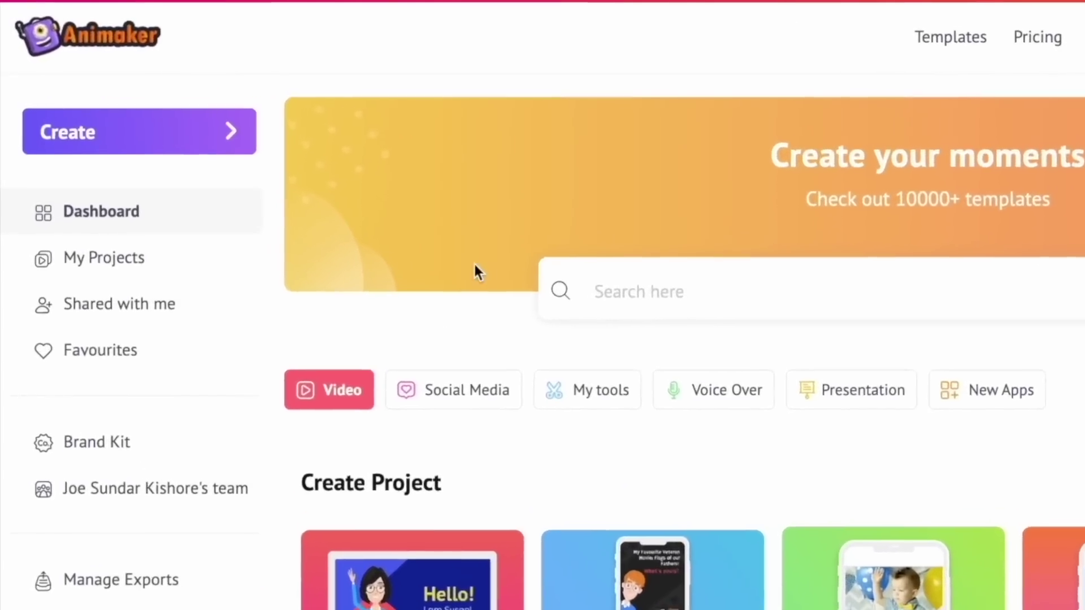
pyautogui.click(213, 149)
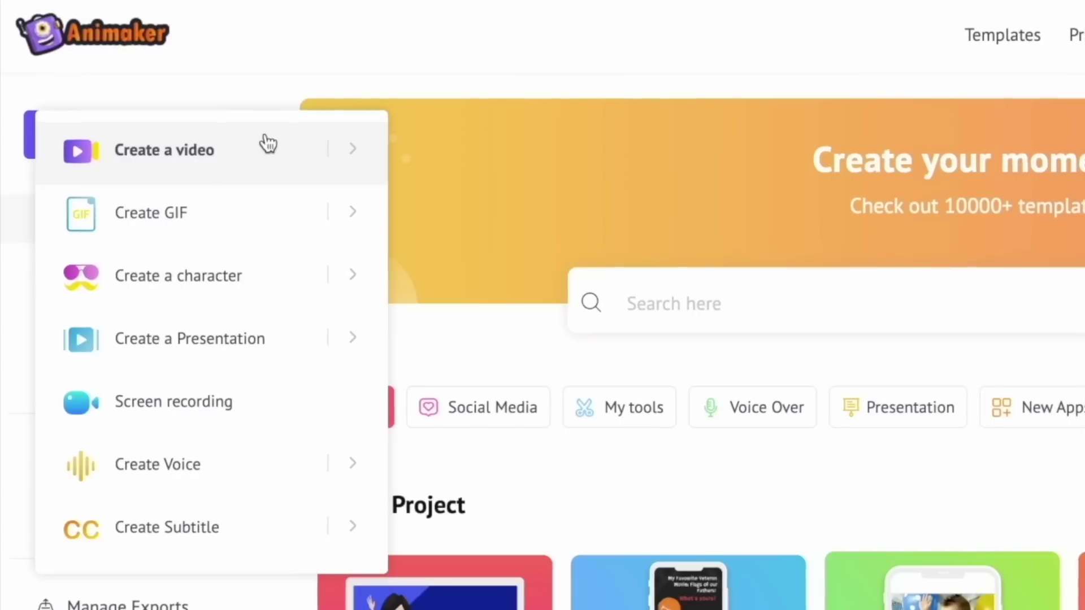
pyautogui.moveTo(346, 151)
pyautogui.click(448, 103)
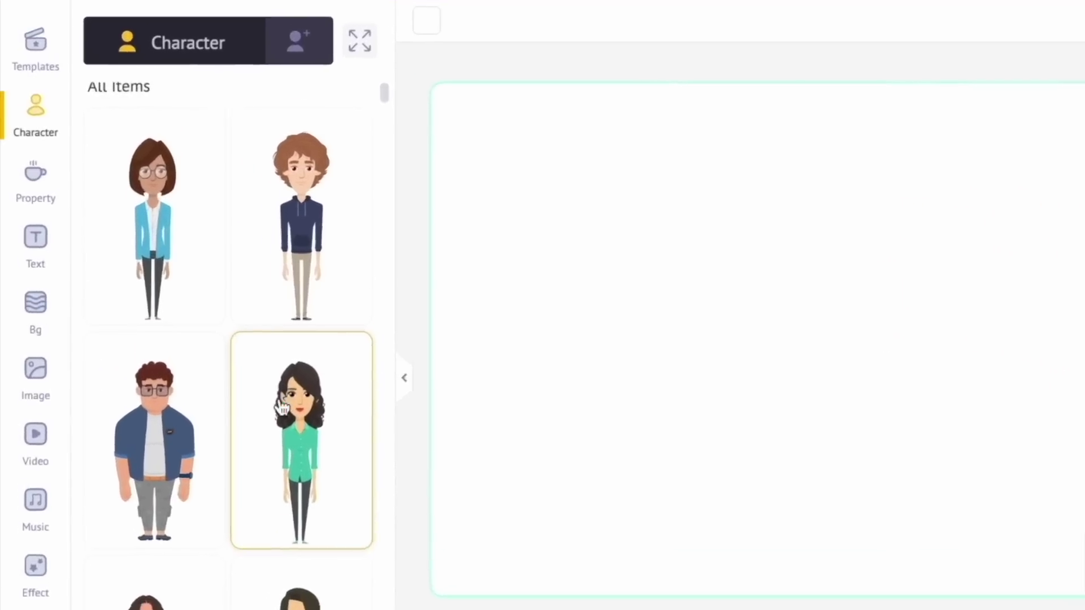
# Step: Add the saved navy-turtleneck character from My Characters to Scene 1
pyautogui.scroll(-15, 282, 406)
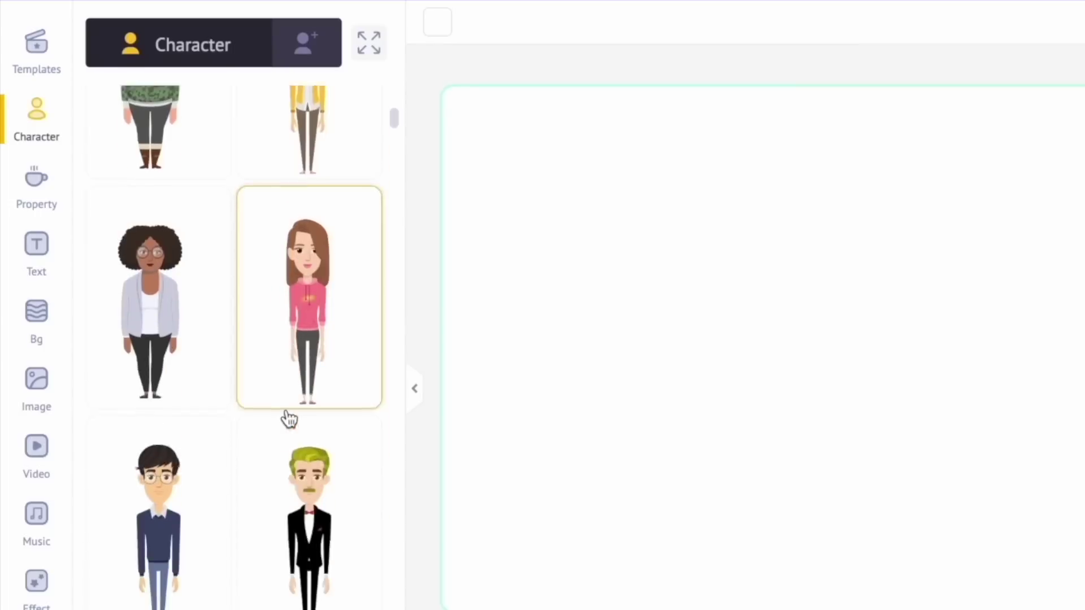
pyautogui.scroll(-20, 290, 419)
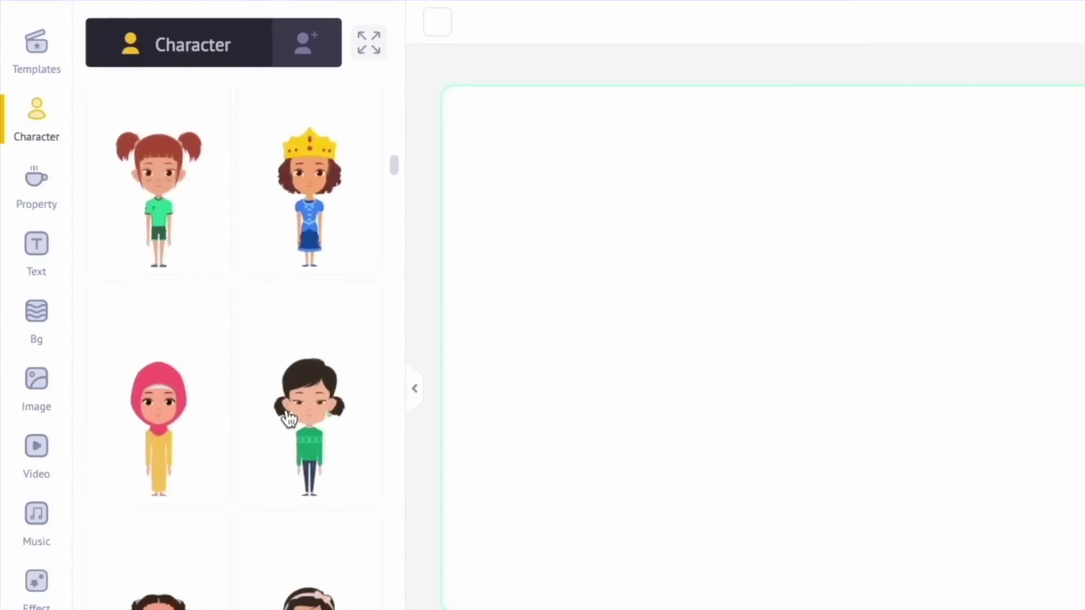
pyautogui.scroll(-20, 289, 418)
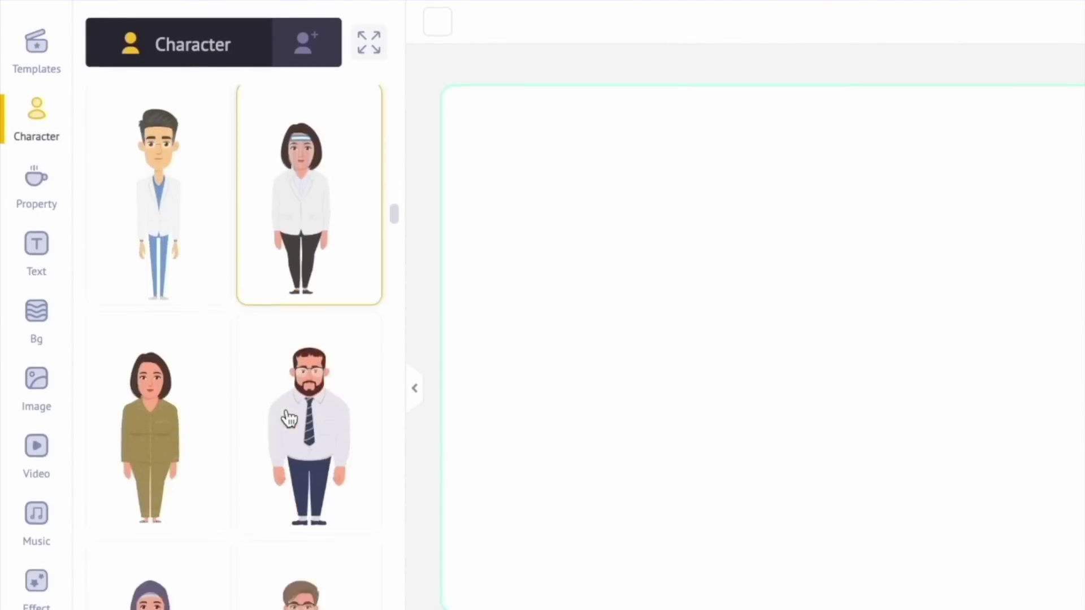
pyautogui.scroll(-20, 288, 418)
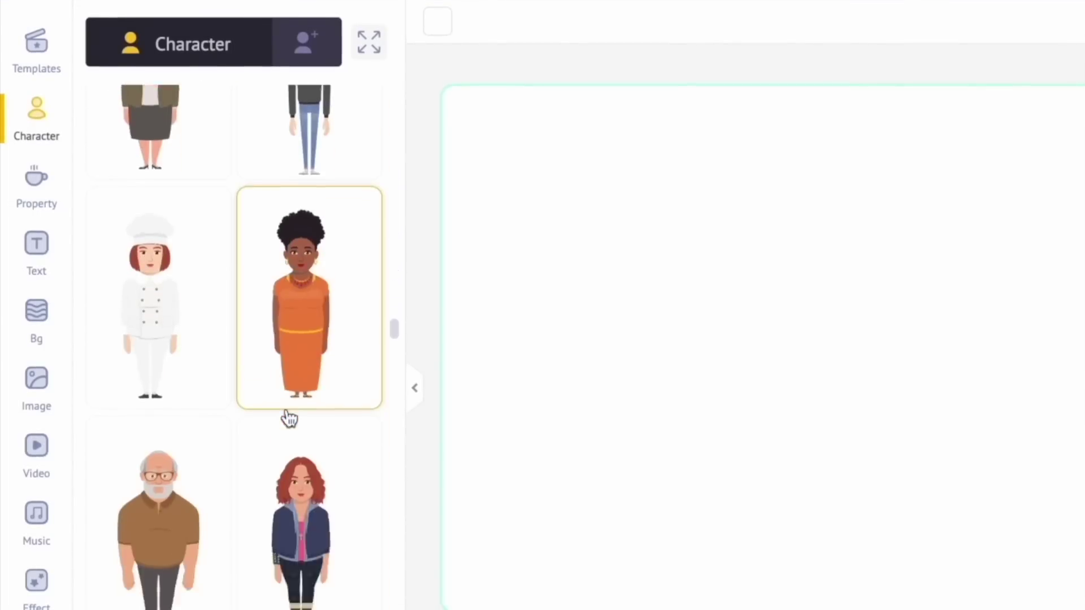
pyautogui.scroll(-20, 290, 420)
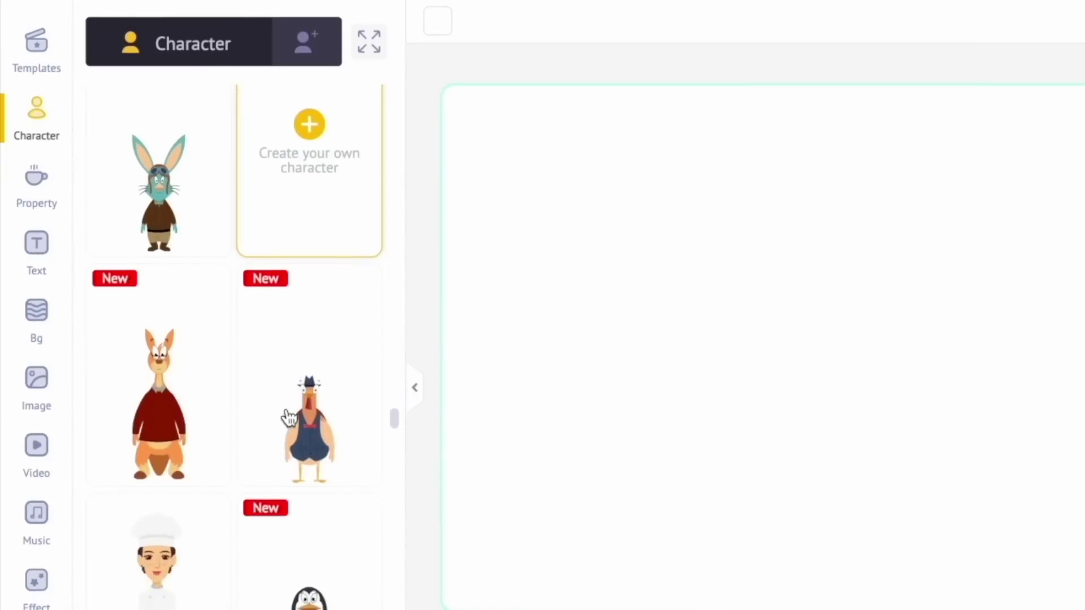
pyautogui.scroll(-20, 290, 418)
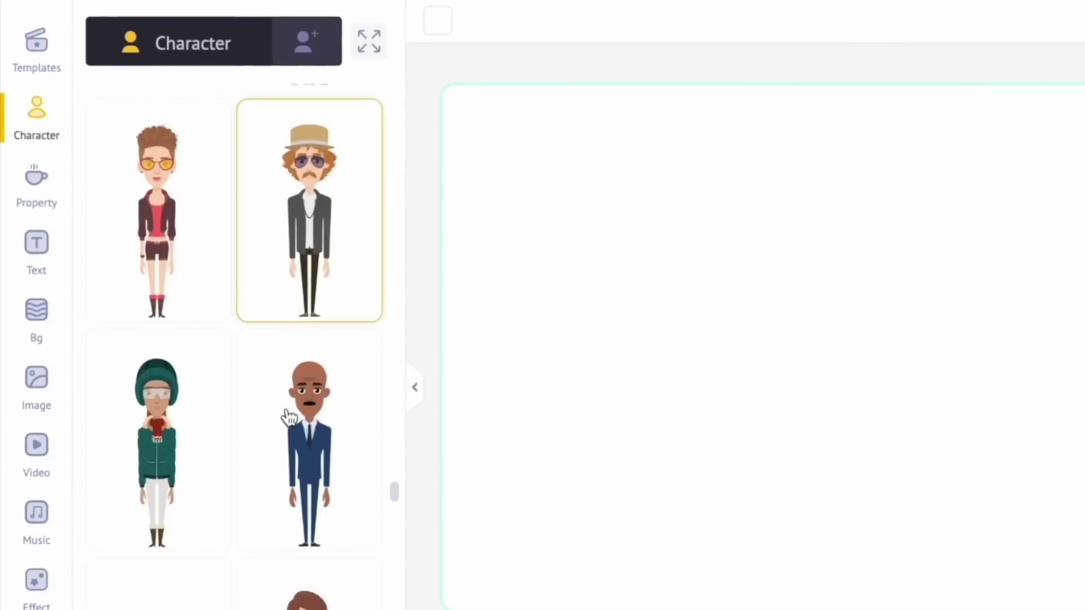
pyautogui.scroll(-5, 289, 418)
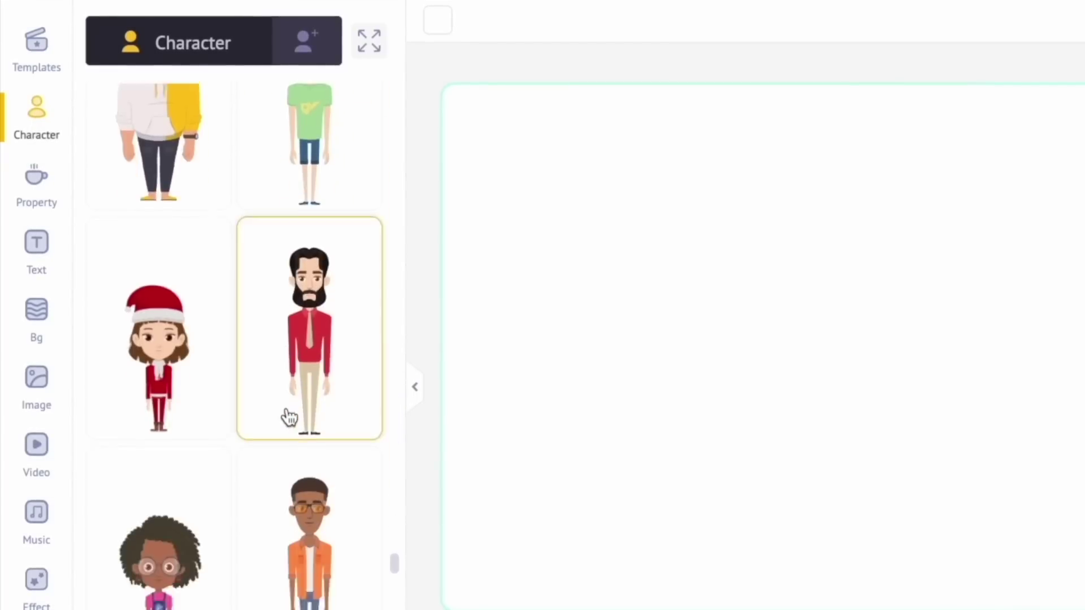
pyautogui.scroll(20, 290, 418)
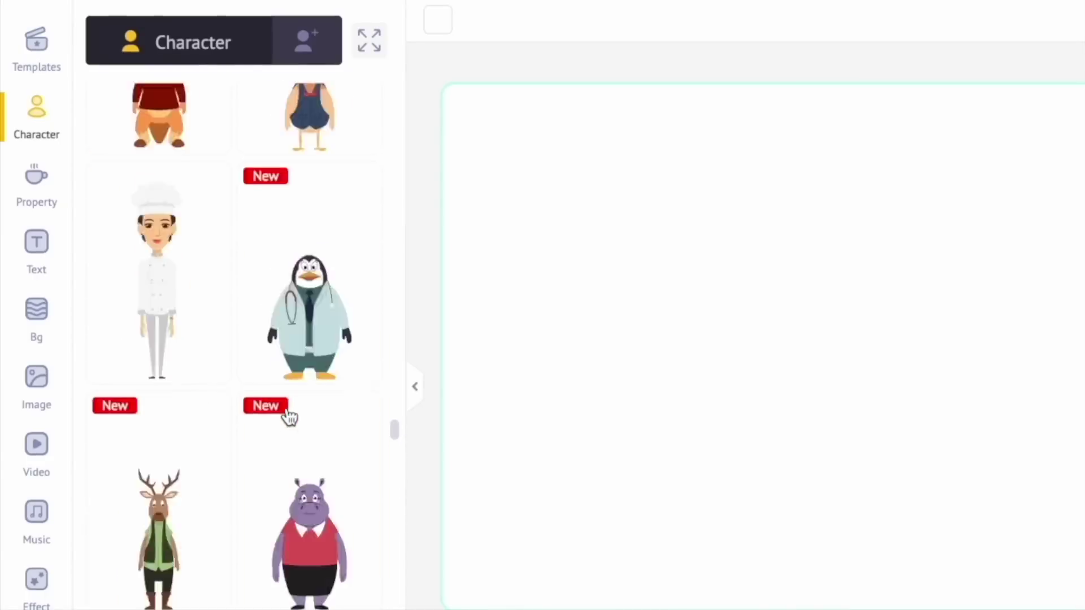
pyautogui.click(305, 60)
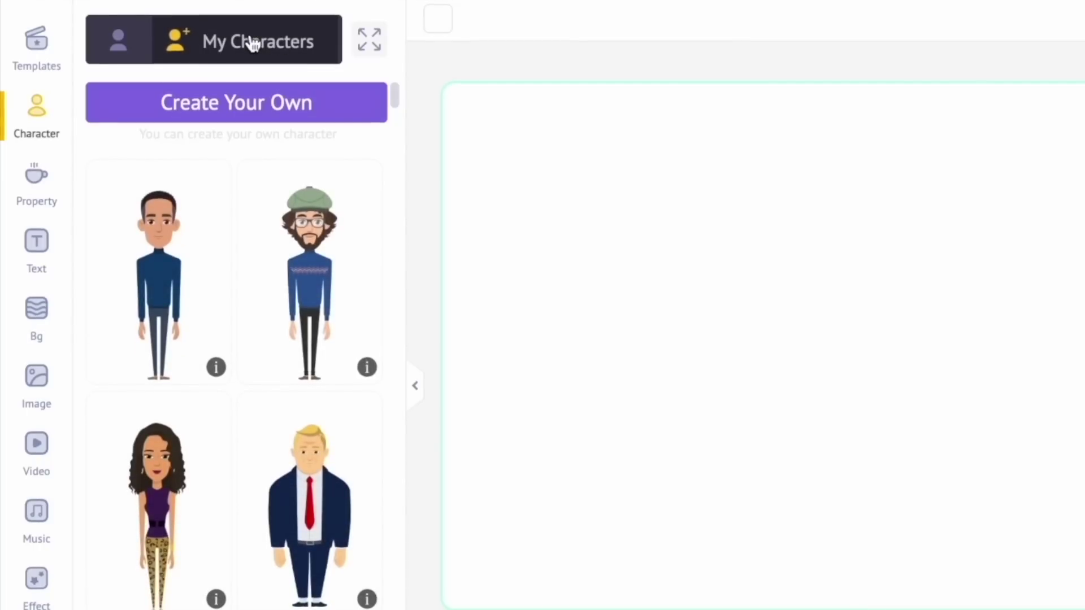
pyautogui.click(169, 270)
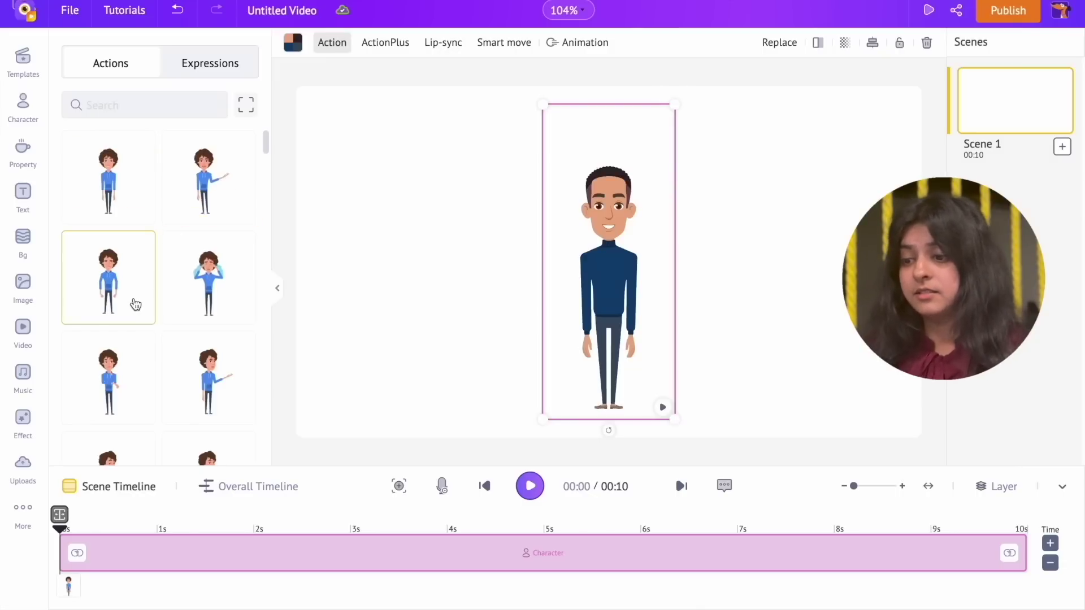
# Step: Search actions for 'hands folded' and apply the Standing Folded Arms pose
pyautogui.scroll(-8, 199, 308)
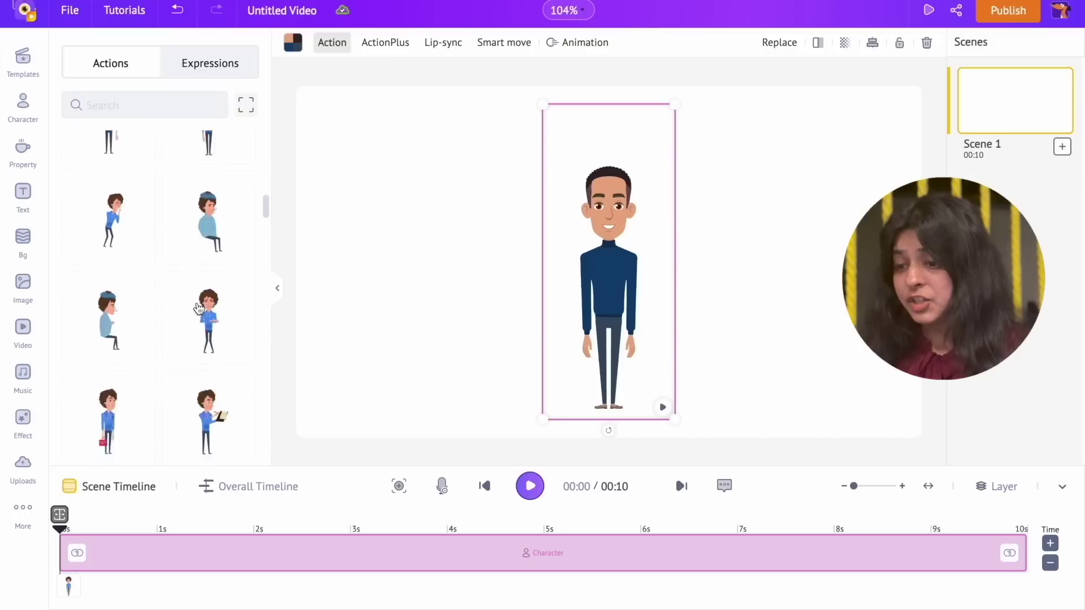
pyautogui.scroll(-2, 199, 308)
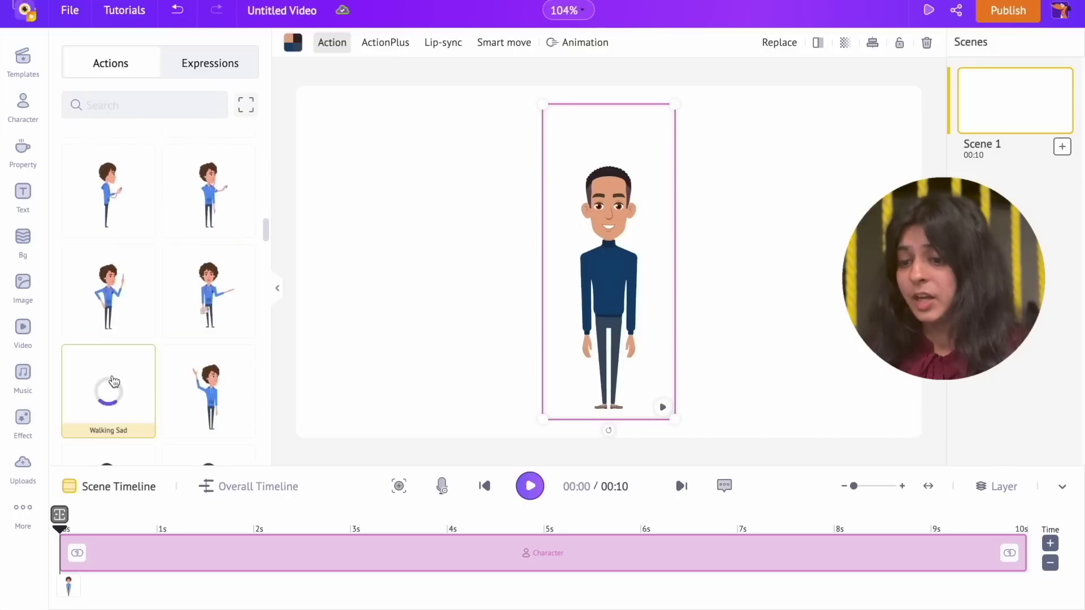
pyautogui.write('hands folded')
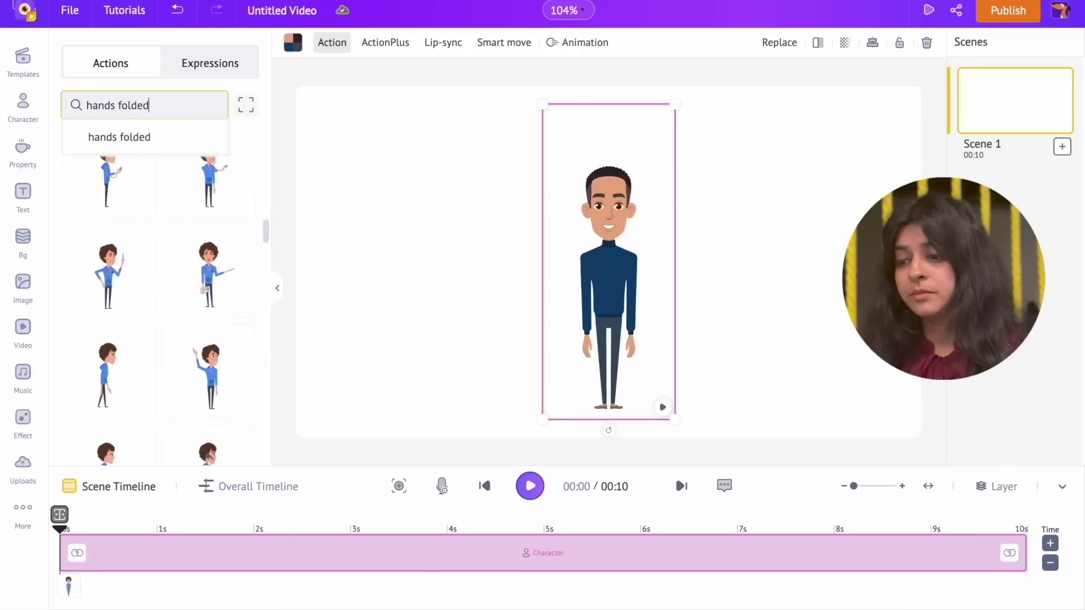
pyautogui.press('Return')
pyautogui.scroll(-2, 107, 293)
pyautogui.click(109, 308)
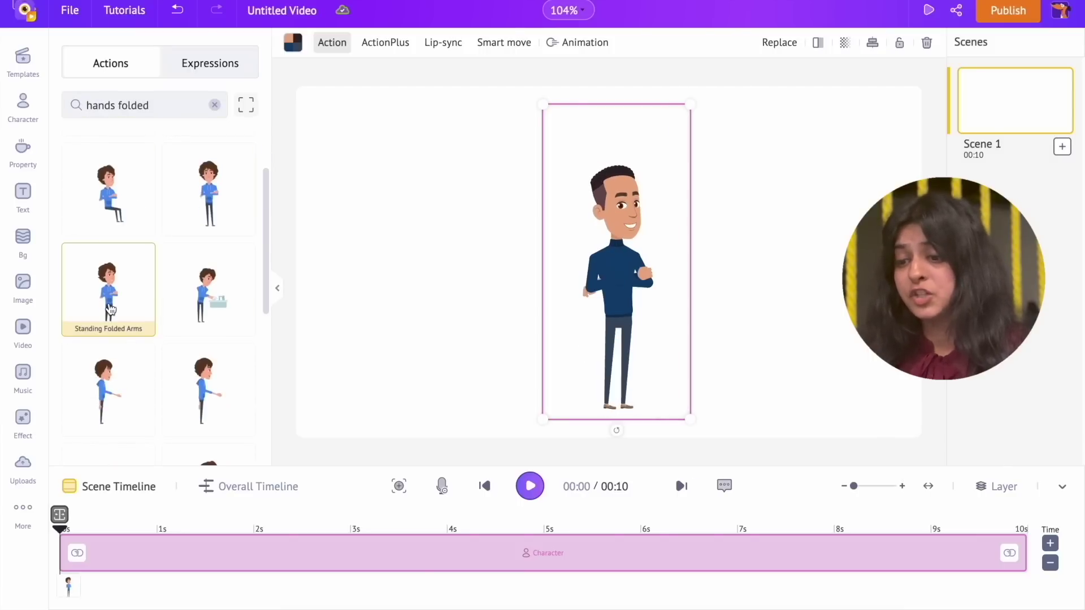
# Step: Try angry and happy faces, then give the character an open-smile expression
pyautogui.click(208, 71)
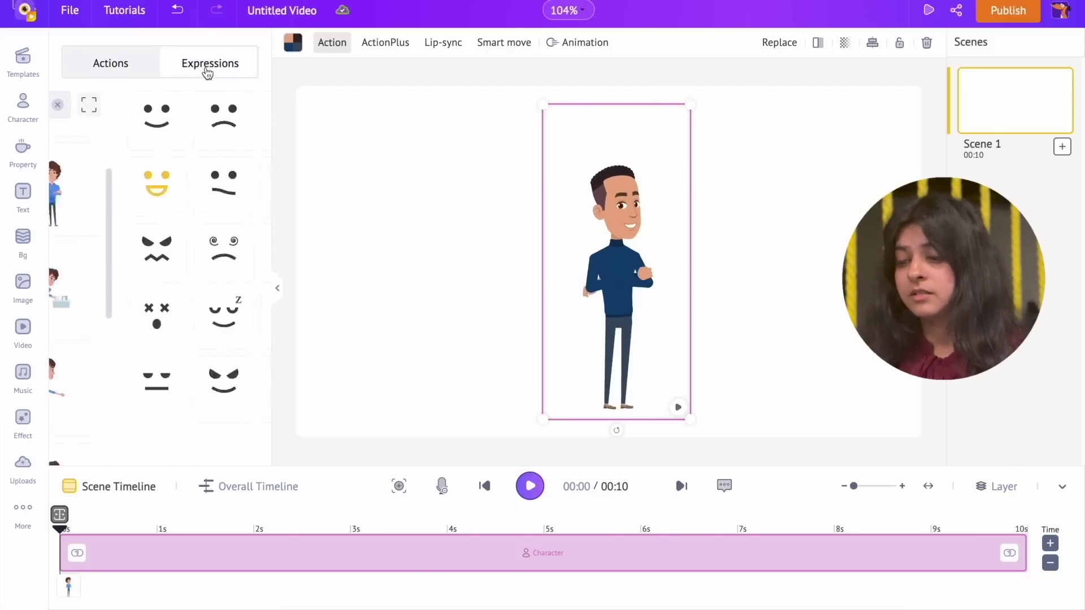
pyautogui.click(229, 123)
pyautogui.click(223, 186)
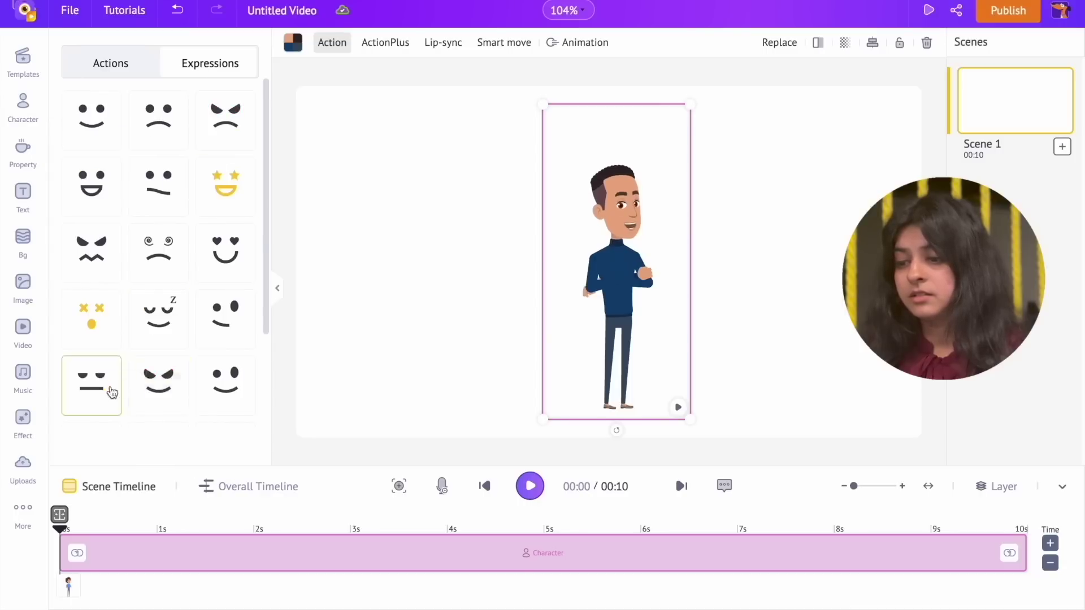
pyautogui.click(93, 185)
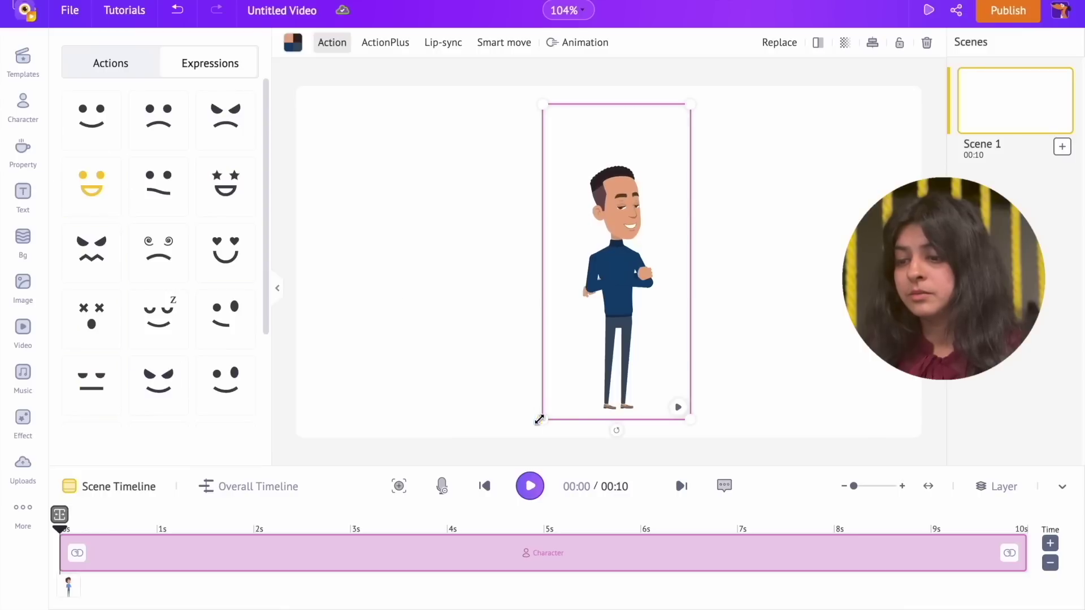
# Step: Enlarge the character, move it left and adjust its clip timing on the timeline
pyautogui.moveTo(542, 420); pyautogui.dragTo(460, 458)
pyautogui.moveTo(574, 380); pyautogui.dragTo(426, 326)
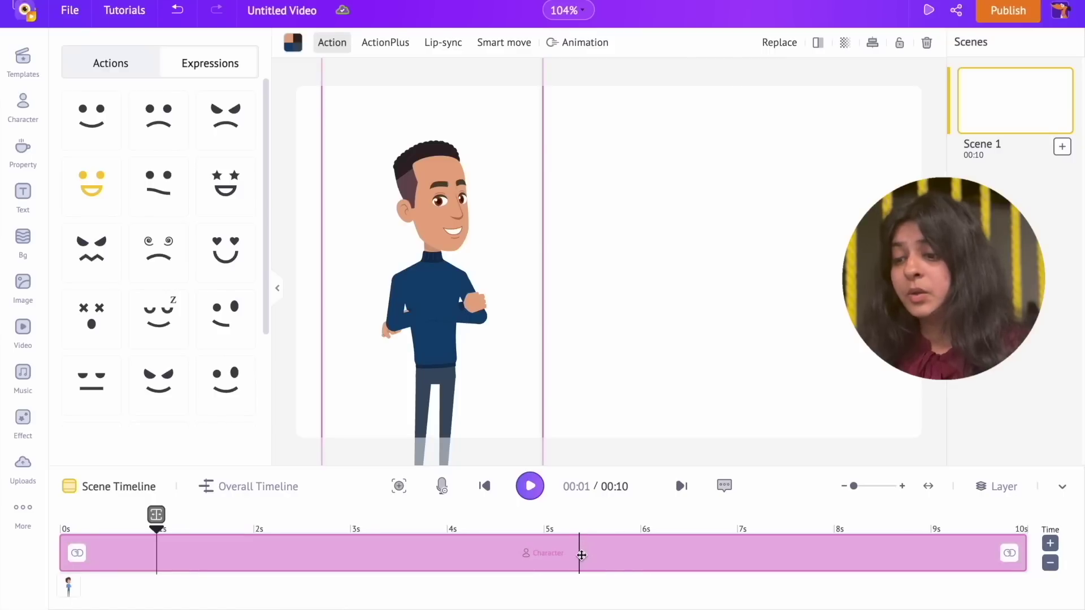
pyautogui.moveTo(61, 554); pyautogui.dragTo(186, 552)
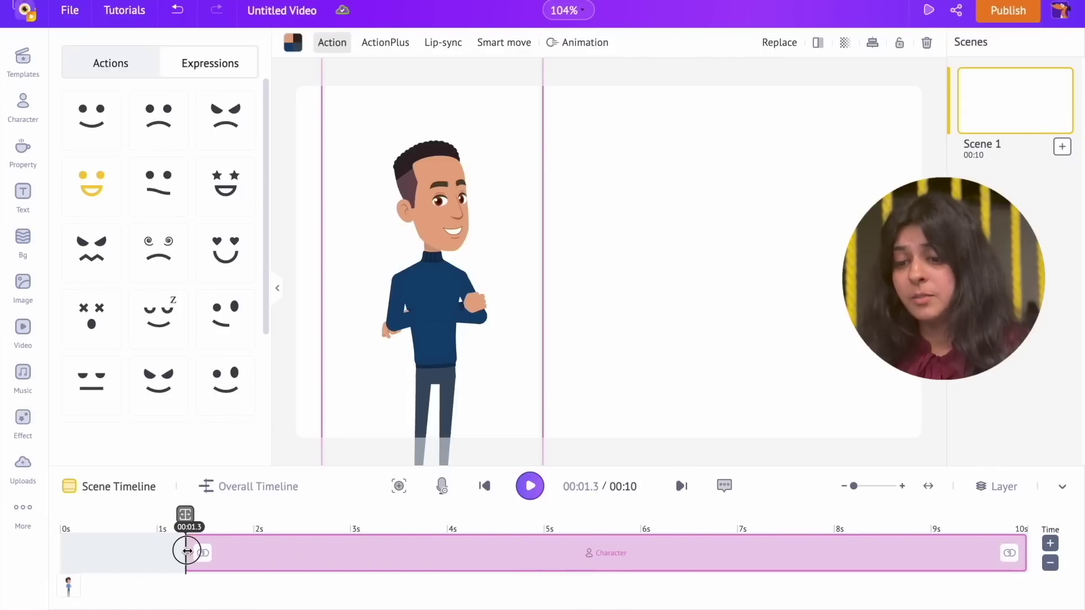
pyautogui.moveTo(1025, 553)
pyautogui.mouseDown()
pyautogui.moveTo(959, 553)
pyautogui.moveTo(1025, 553)
pyautogui.mouseUp()
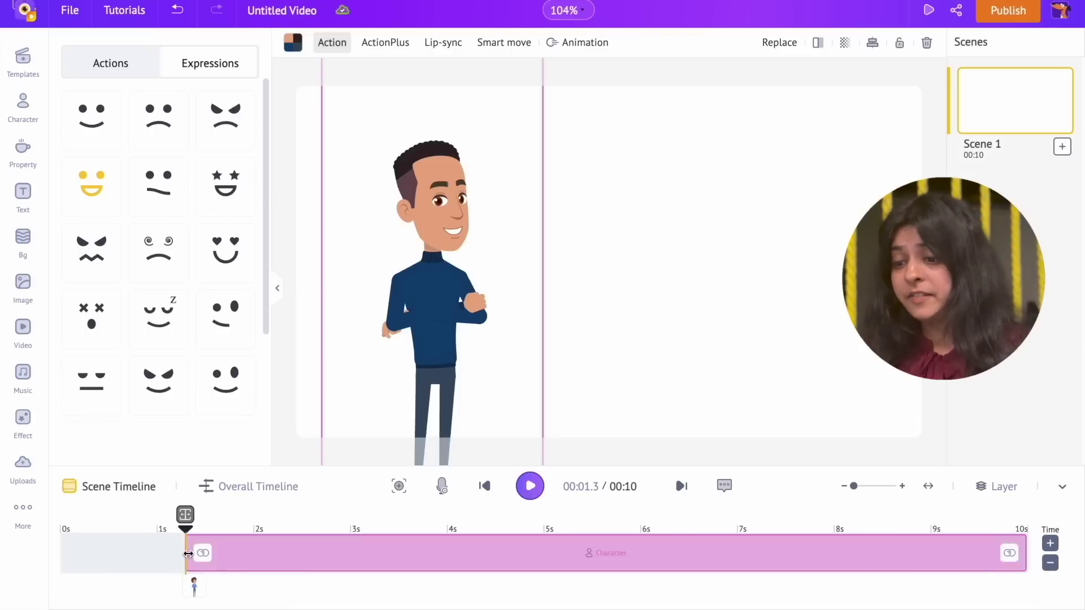
pyautogui.moveTo(189, 554); pyautogui.dragTo(39, 538)
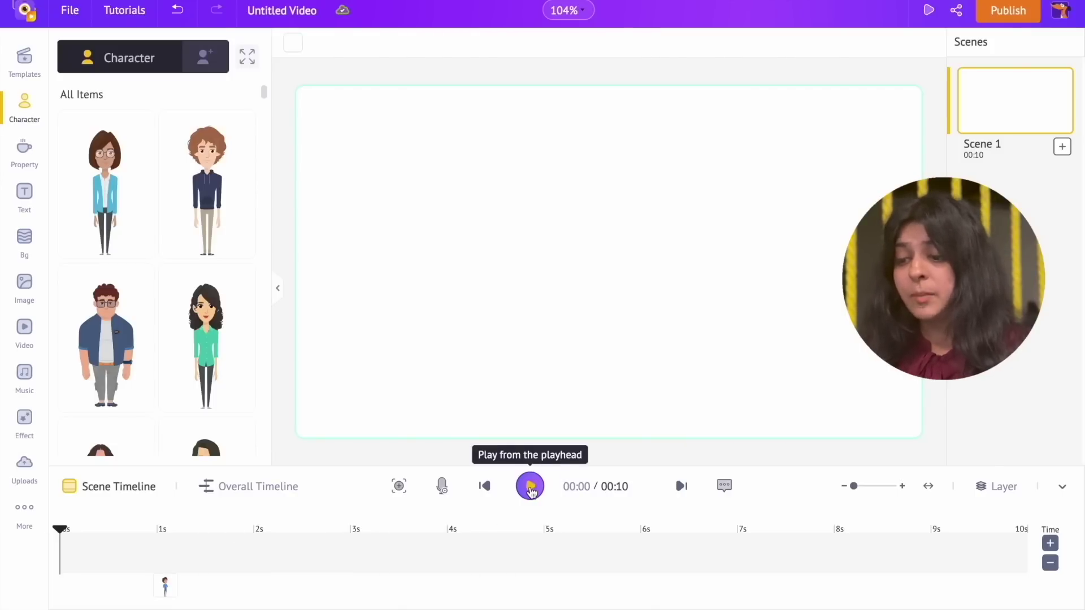
# Step: Preview the scene, then move the character's clip start back to 0s
pyautogui.click(530, 487)
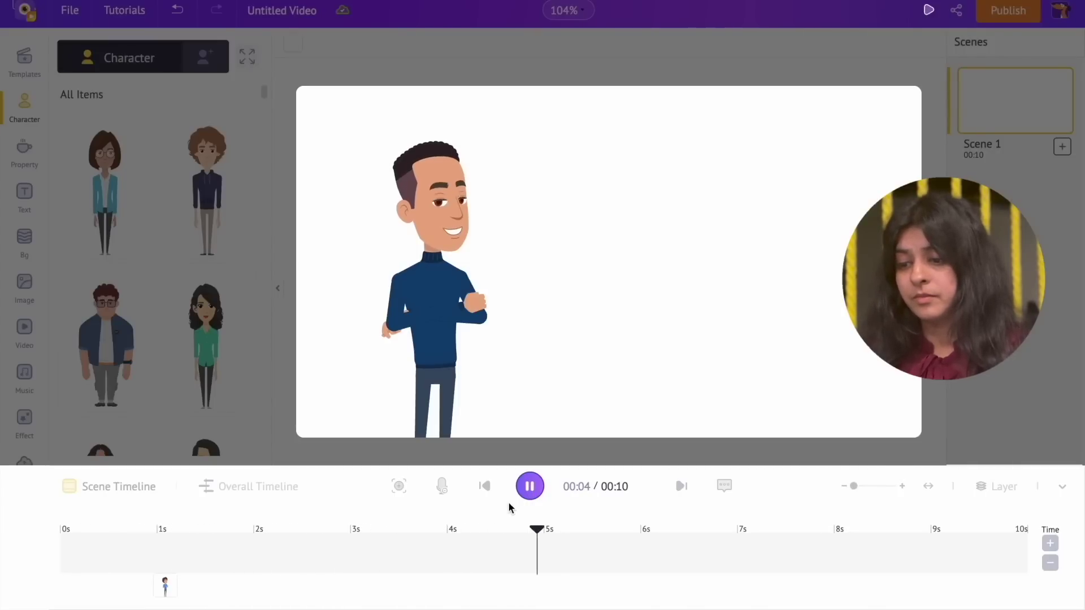
pyautogui.click(530, 486)
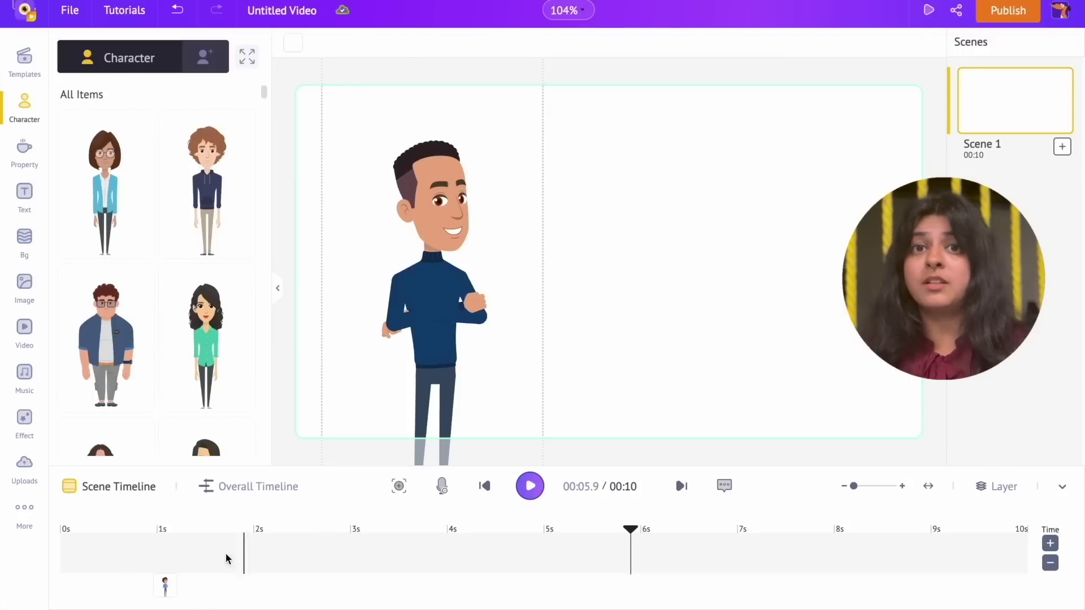
pyautogui.click(164, 584)
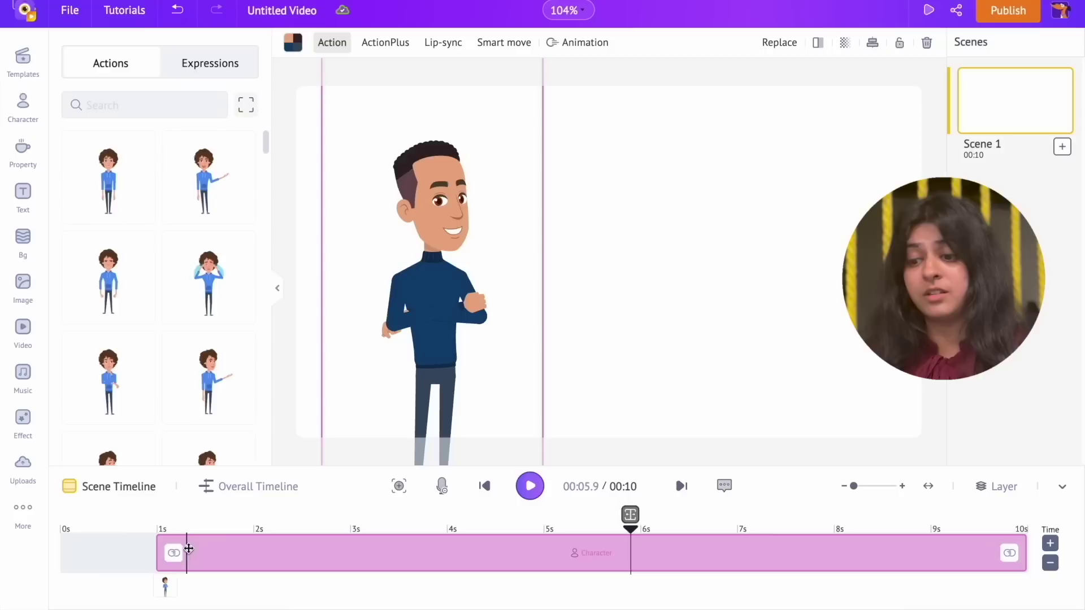
pyautogui.moveTo(159, 548); pyautogui.dragTo(12, 504)
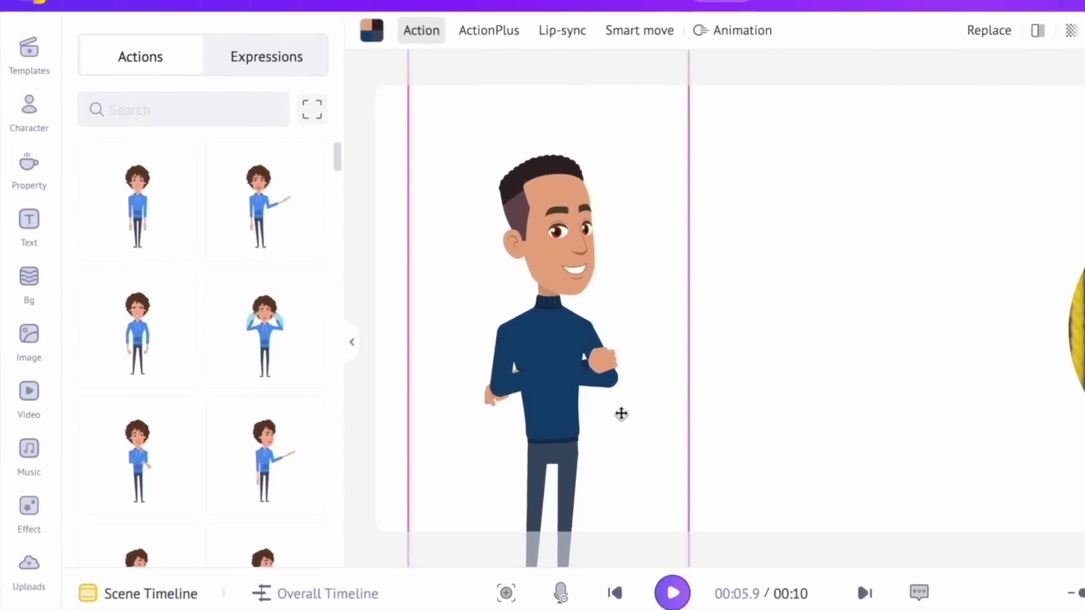
# Step: Browse the expanded backgrounds, view all Abstract ones and apply the white dotted background
pyautogui.click(27, 323)
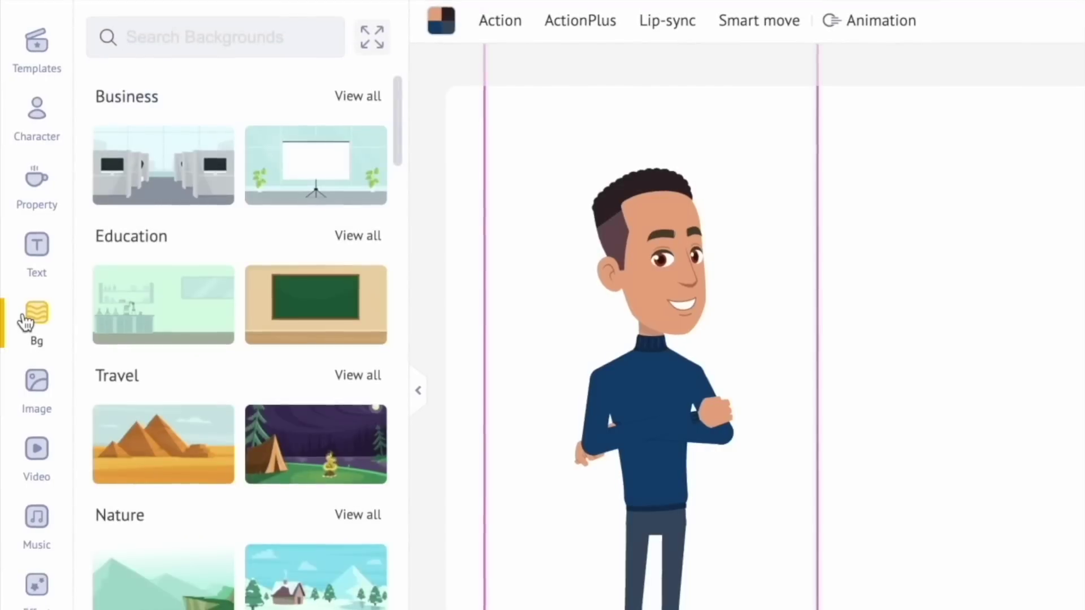
pyautogui.click(372, 37)
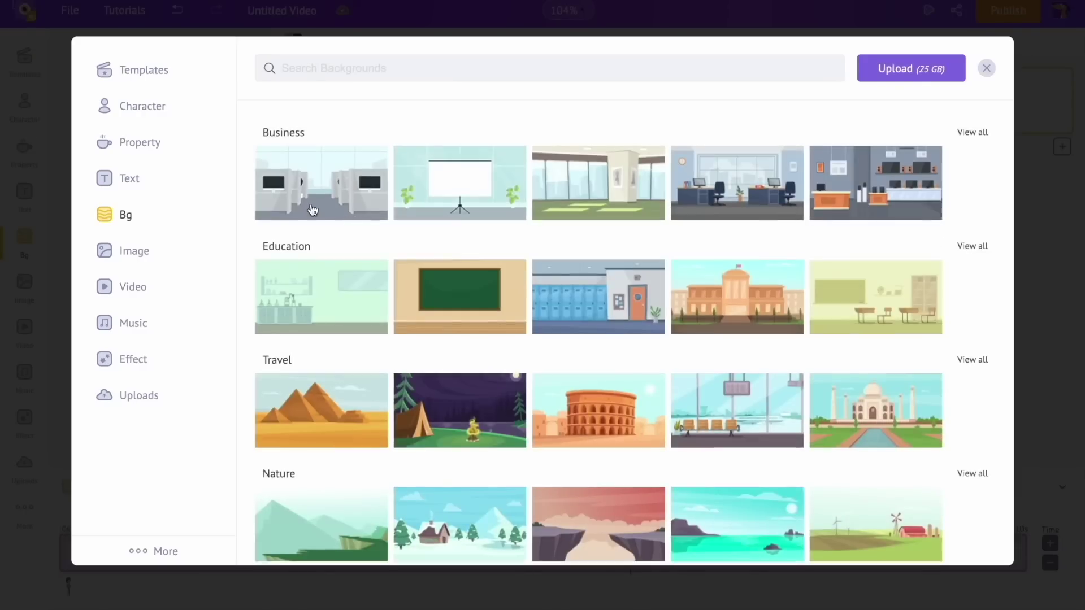
pyautogui.scroll(-4, 819, 339)
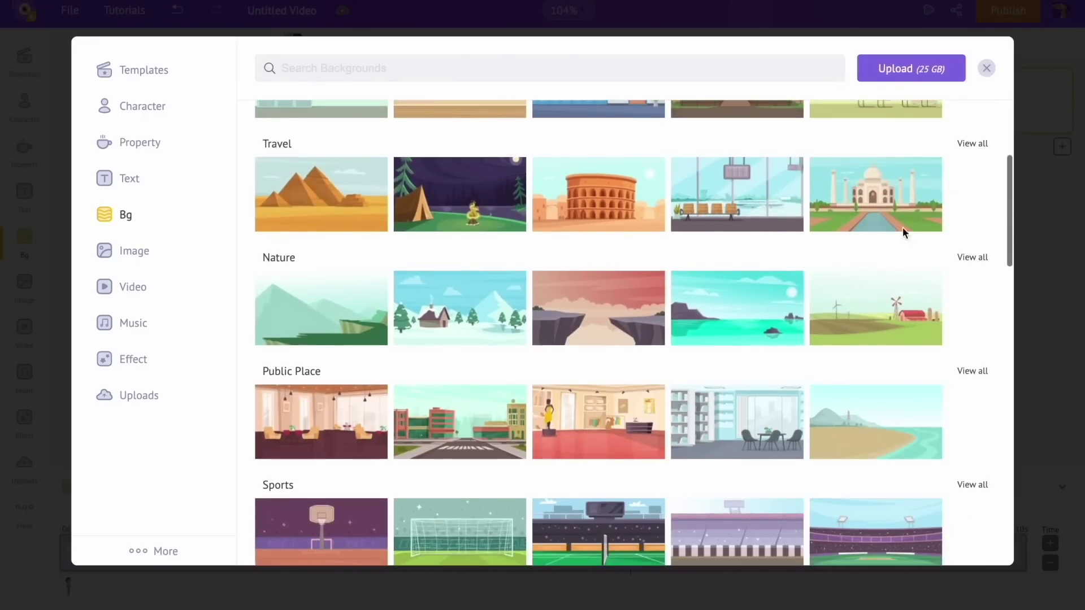
pyautogui.click(972, 144)
pyautogui.scroll(-6, 799, 368)
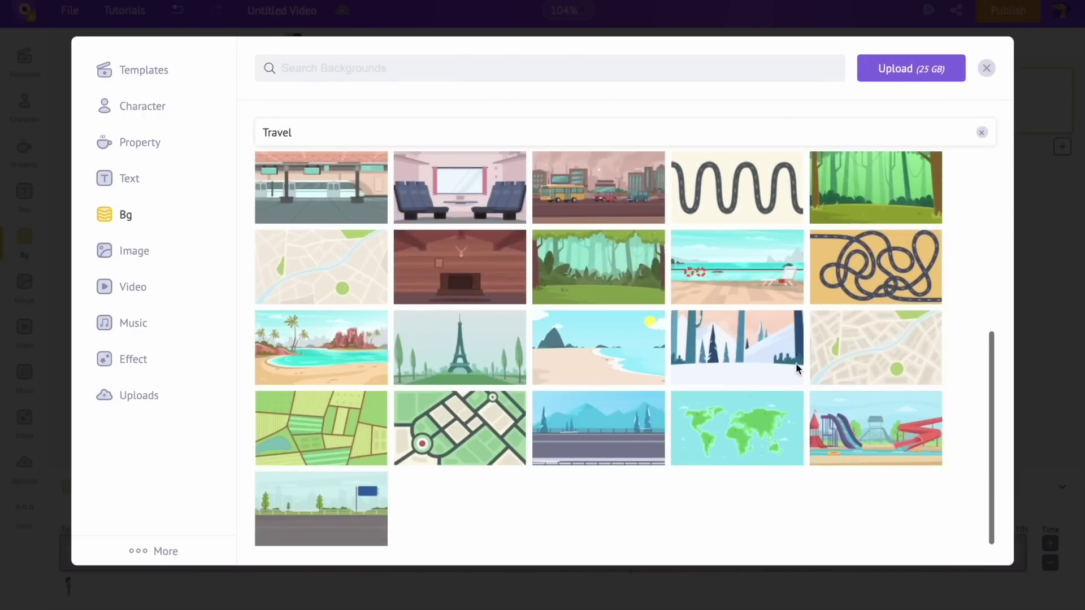
pyautogui.scroll(6, 798, 367)
pyautogui.click(982, 132)
pyautogui.scroll(-4, 841, 405)
pyautogui.scroll(-7, 841, 405)
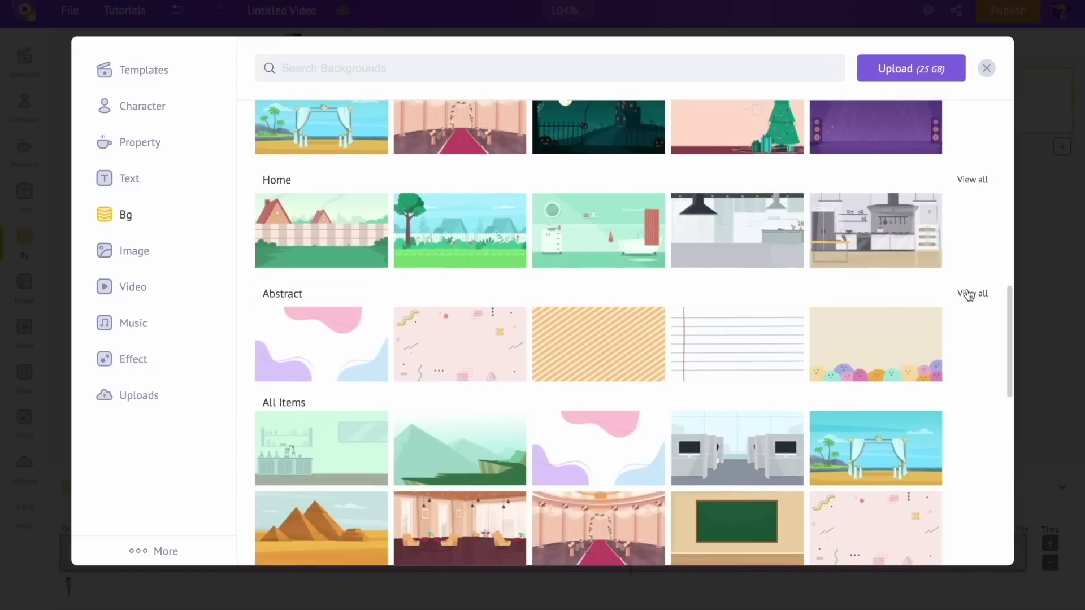
pyautogui.click(968, 295)
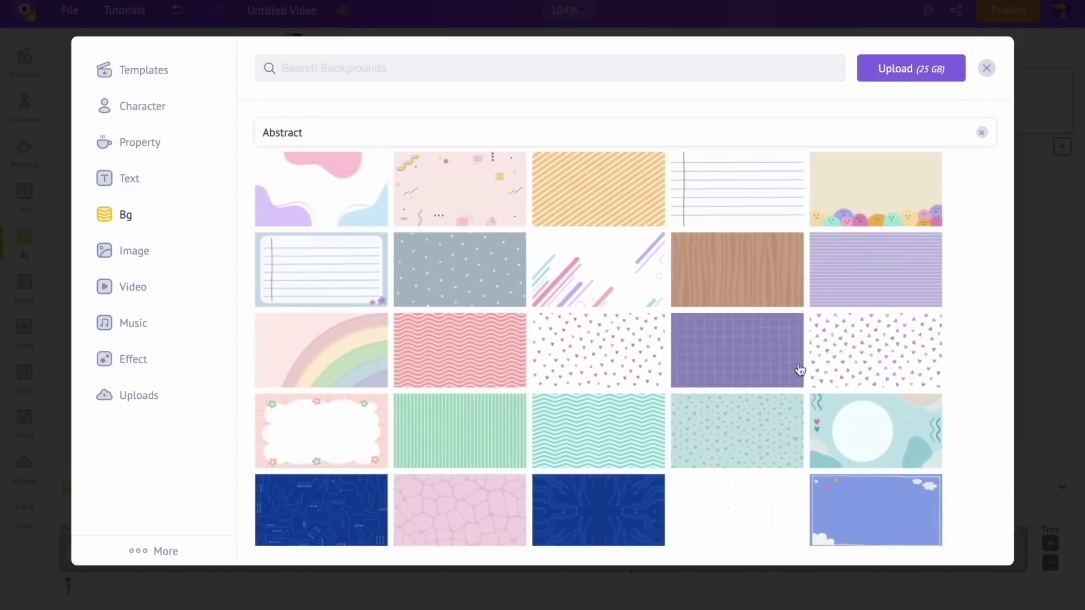
pyautogui.scroll(-2, 799, 368)
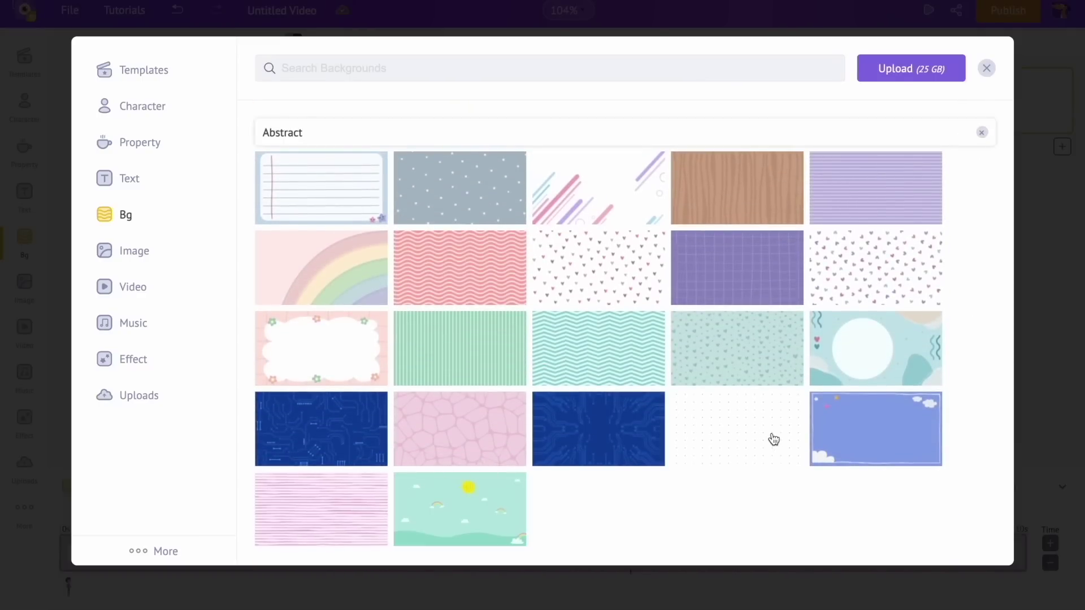
pyautogui.click(736, 439)
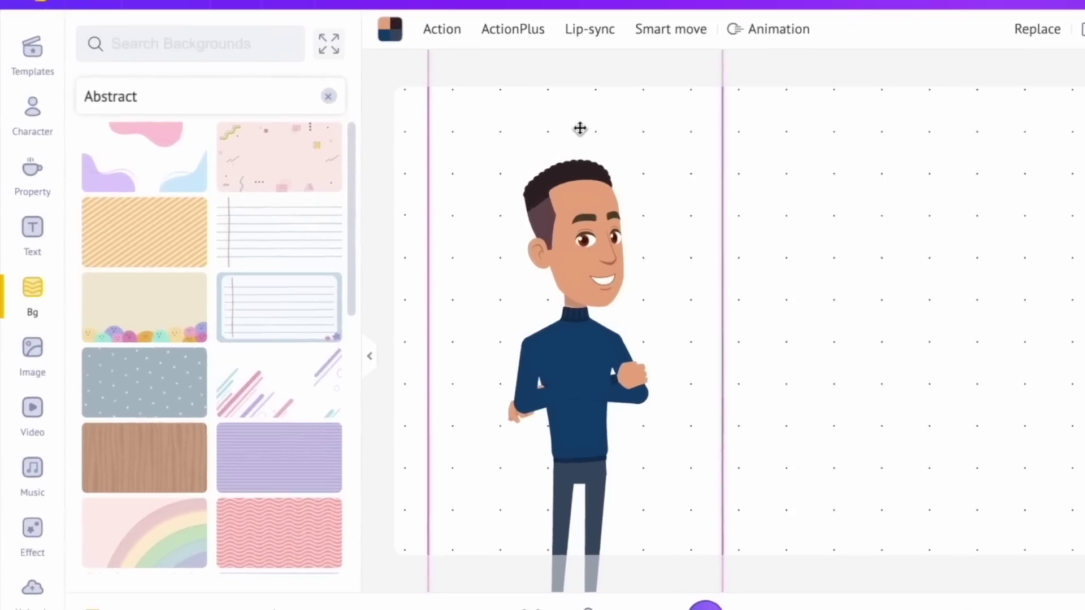
# Step: Record a voice-over in the Lip-sync panel, then discard it
pyautogui.click(589, 30)
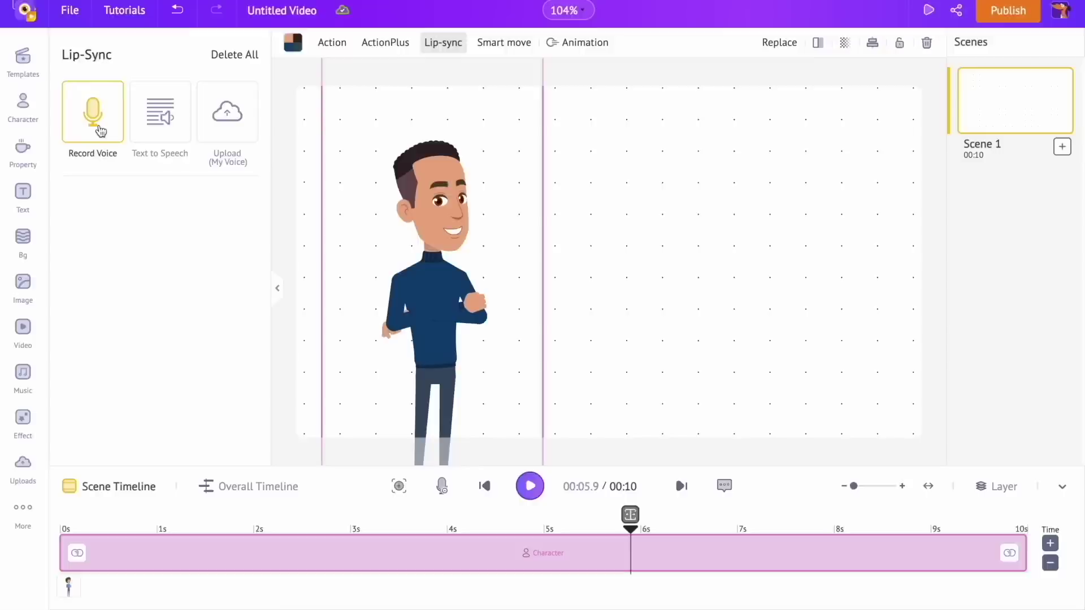
pyautogui.click(147, 154)
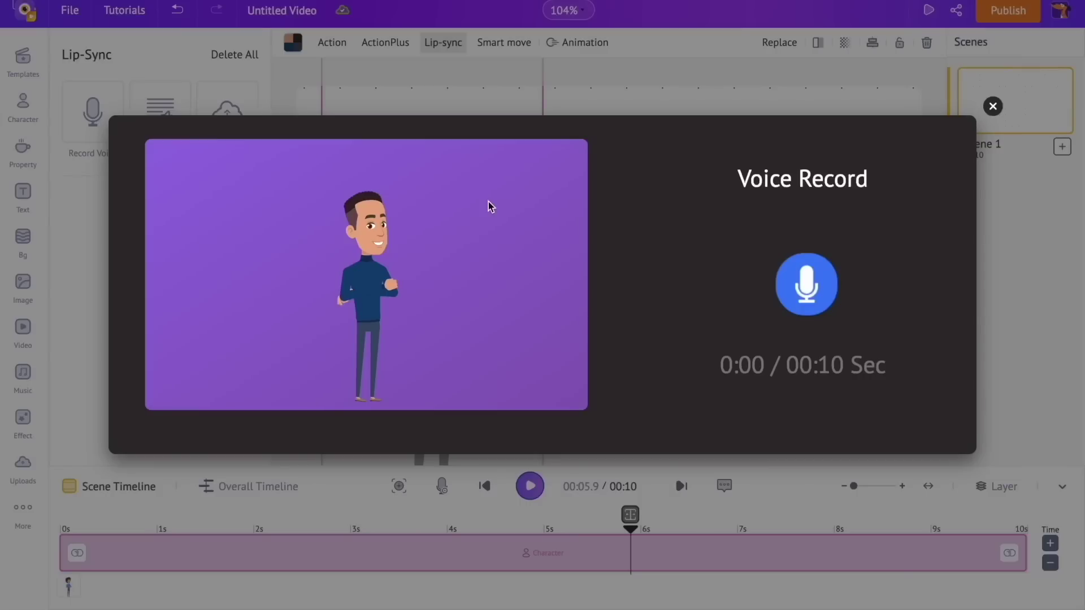
pyautogui.click(820, 298)
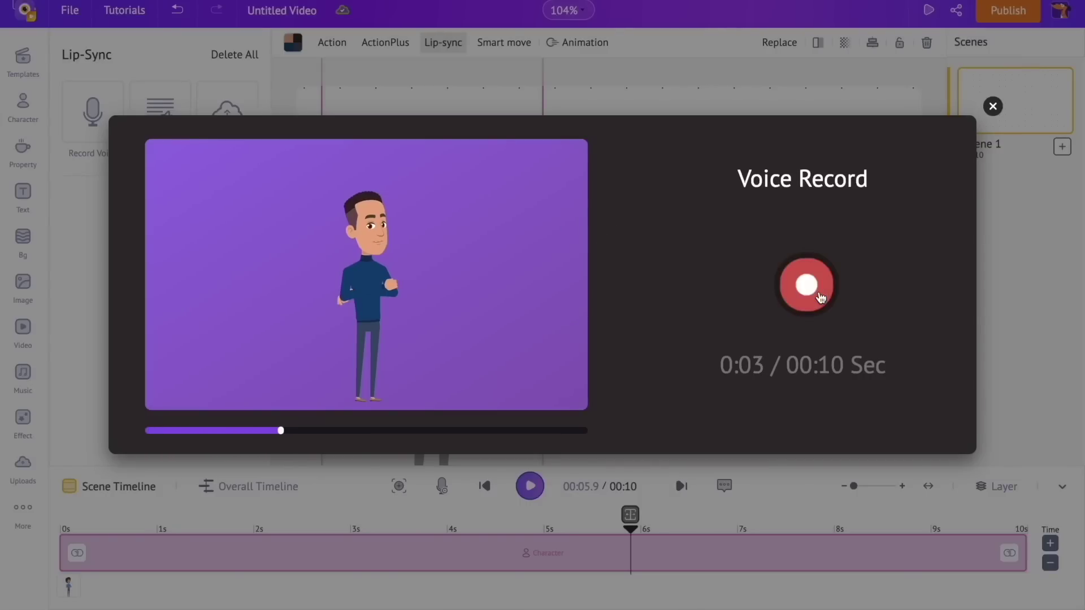
pyautogui.click(821, 298)
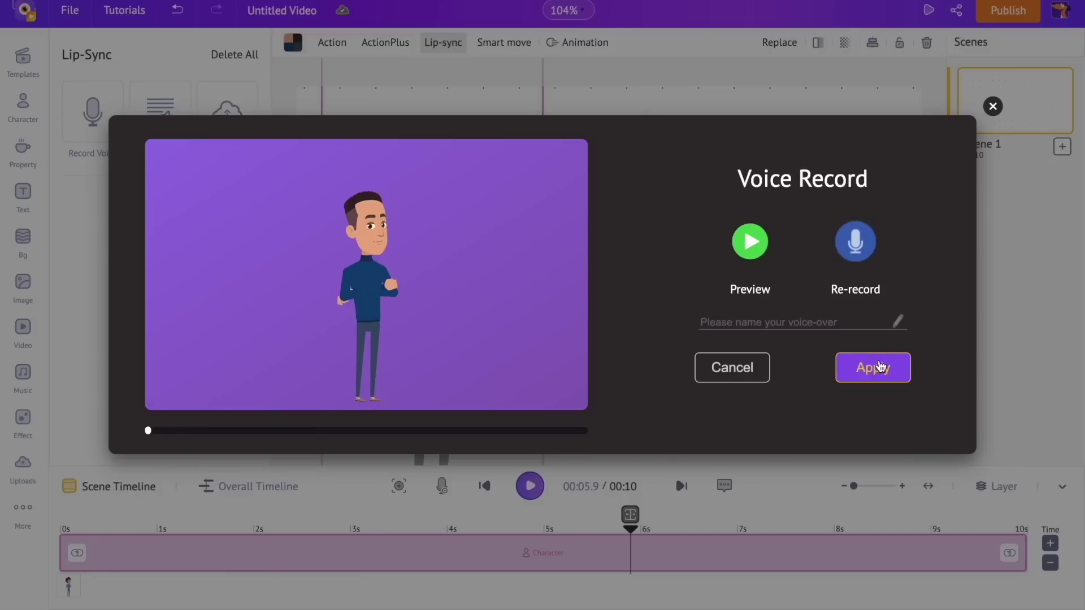
pyautogui.click(743, 368)
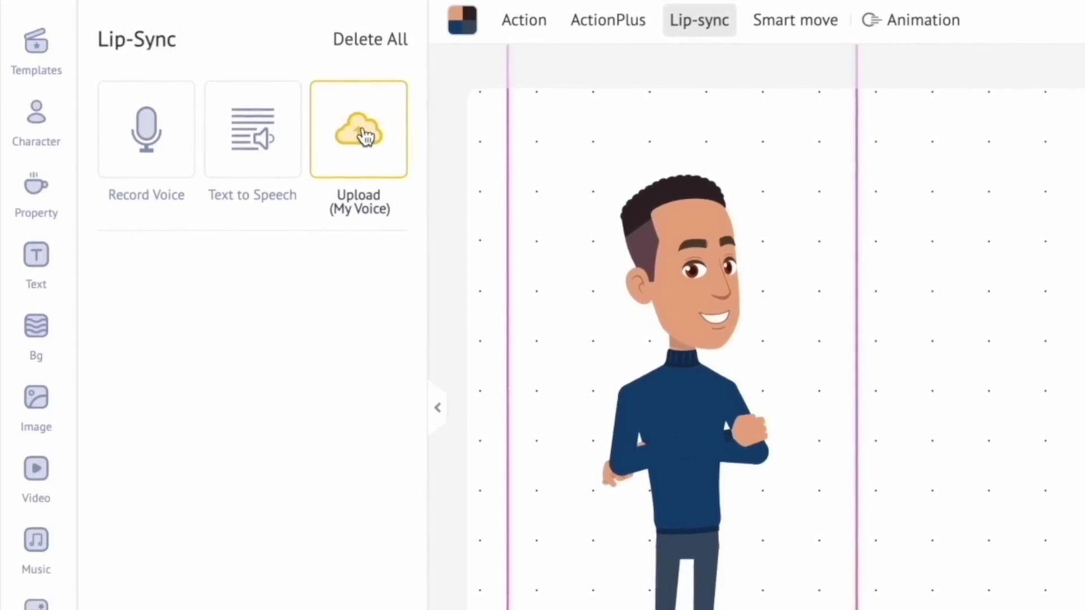
# Step: Try uploading a lip-sync audio file from the Desktop folder without picking one
pyautogui.click(364, 135)
pyautogui.click(198, 440)
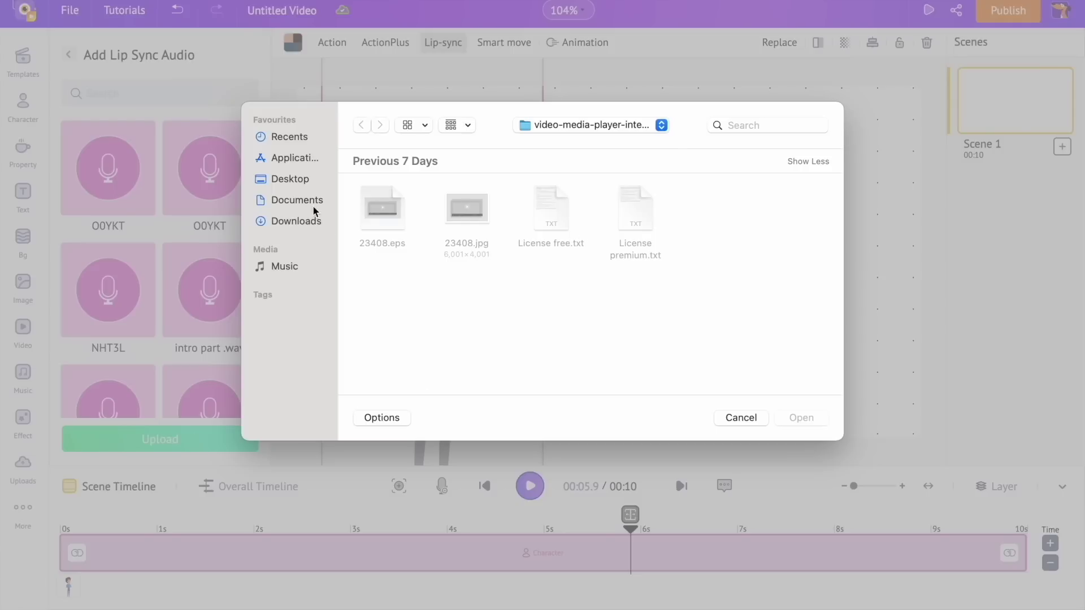
pyautogui.click(302, 180)
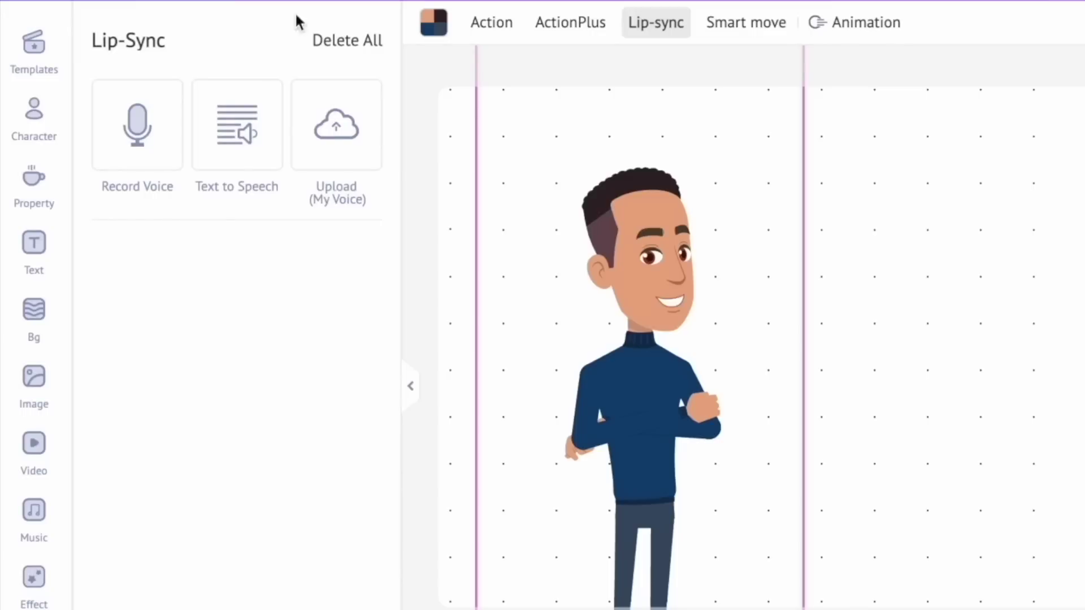
# Step: Paste the intro sentence about 3 fascinating facts into the text-to-speech script
pyautogui.click(238, 142)
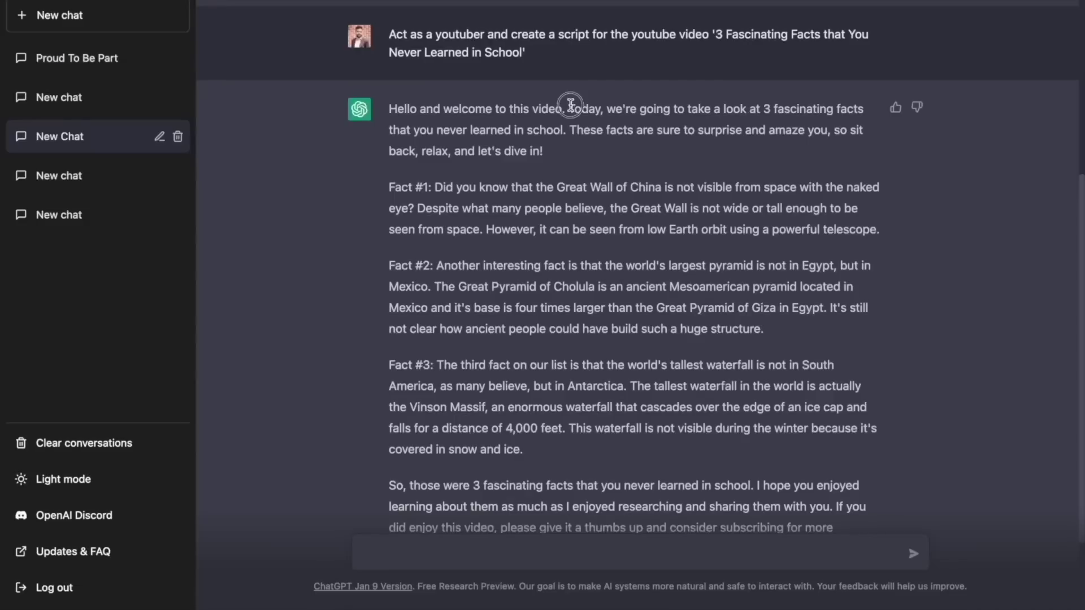
pyautogui.moveTo(569, 108); pyautogui.dragTo(566, 134)
pyautogui.hotkey('ctrl', 'c')
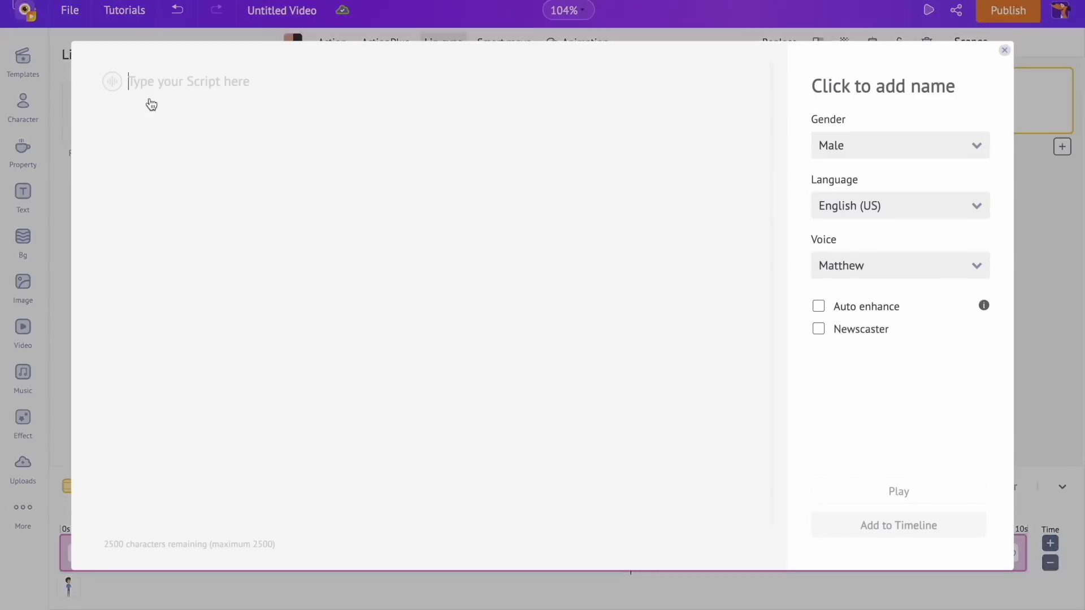
pyautogui.click(201, 87)
pyautogui.hotkey('ctrl', 'v')
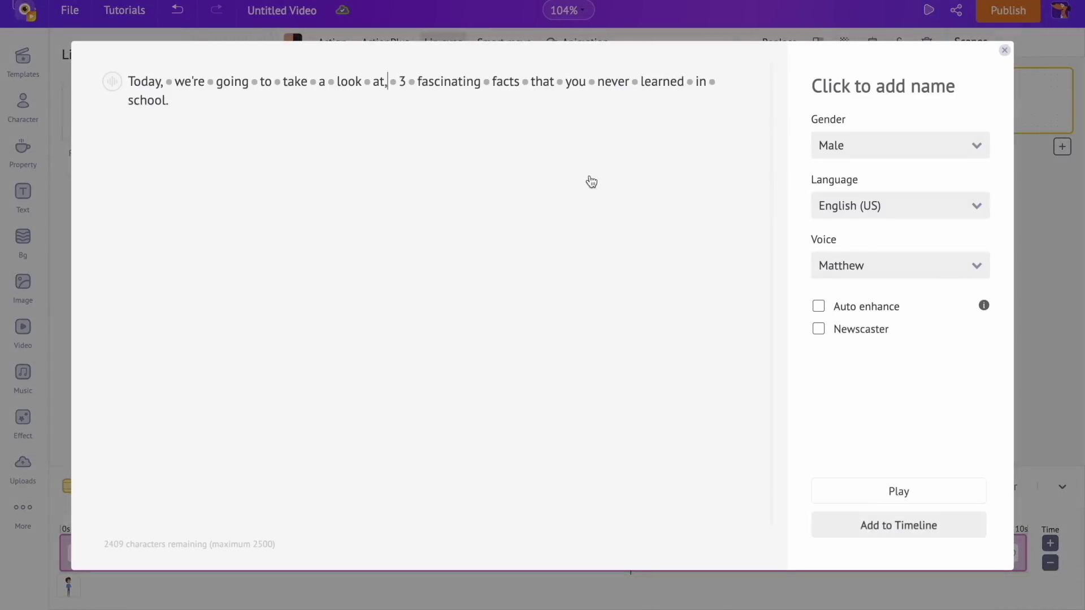
pyautogui.click(656, 222)
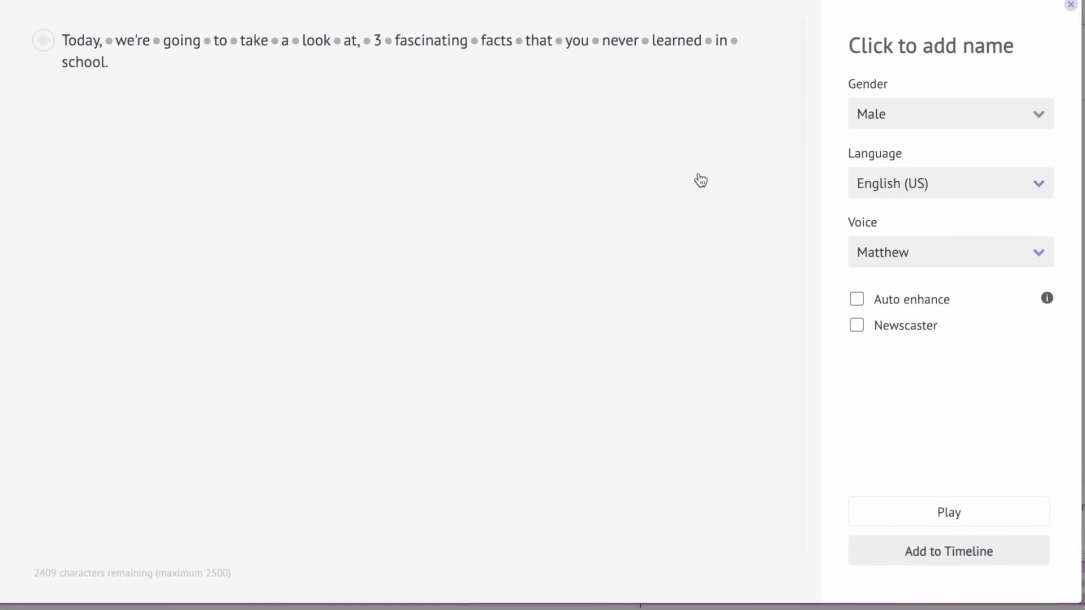
# Step: Choose the Male, English (US) voice Joel and preview the generated speech
pyautogui.click(895, 120)
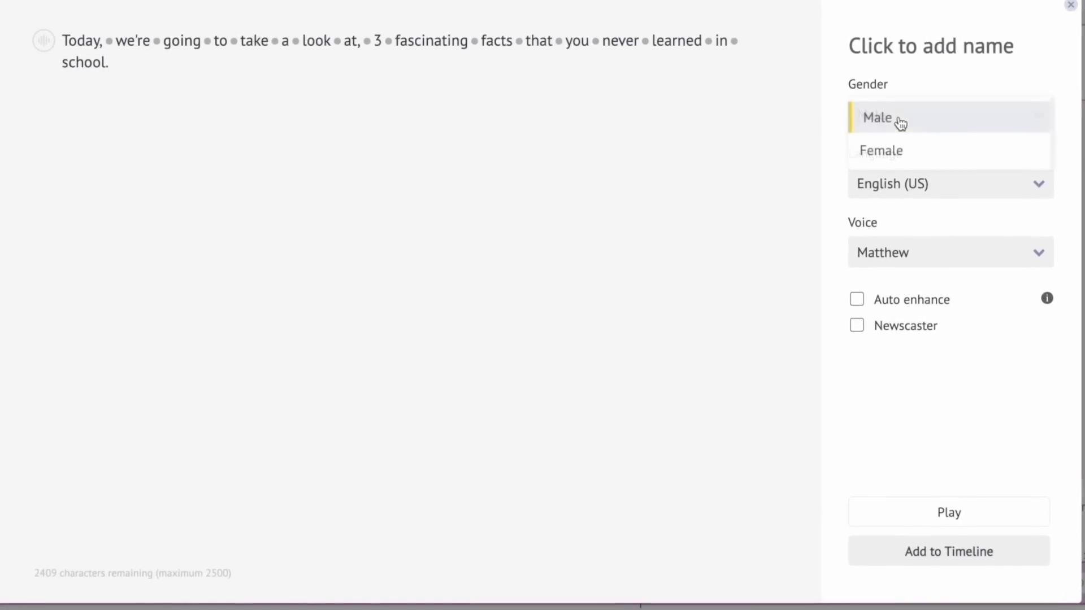
pyautogui.click(903, 118)
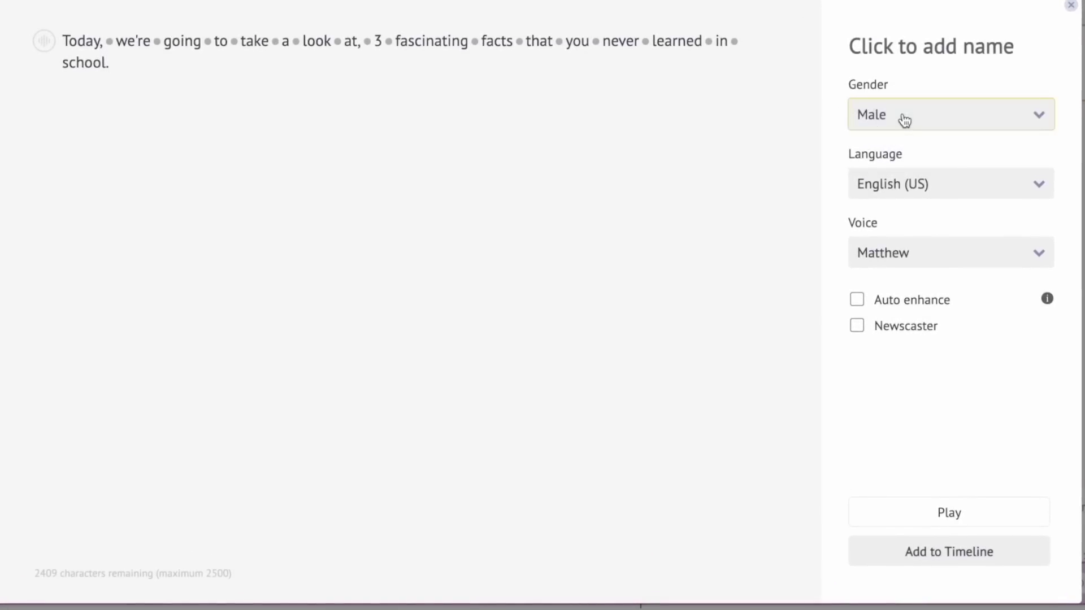
pyautogui.click(931, 184)
pyautogui.scroll(-5, 928, 320)
pyautogui.scroll(-6, 925, 319)
pyautogui.scroll(6, 925, 322)
pyautogui.click(917, 270)
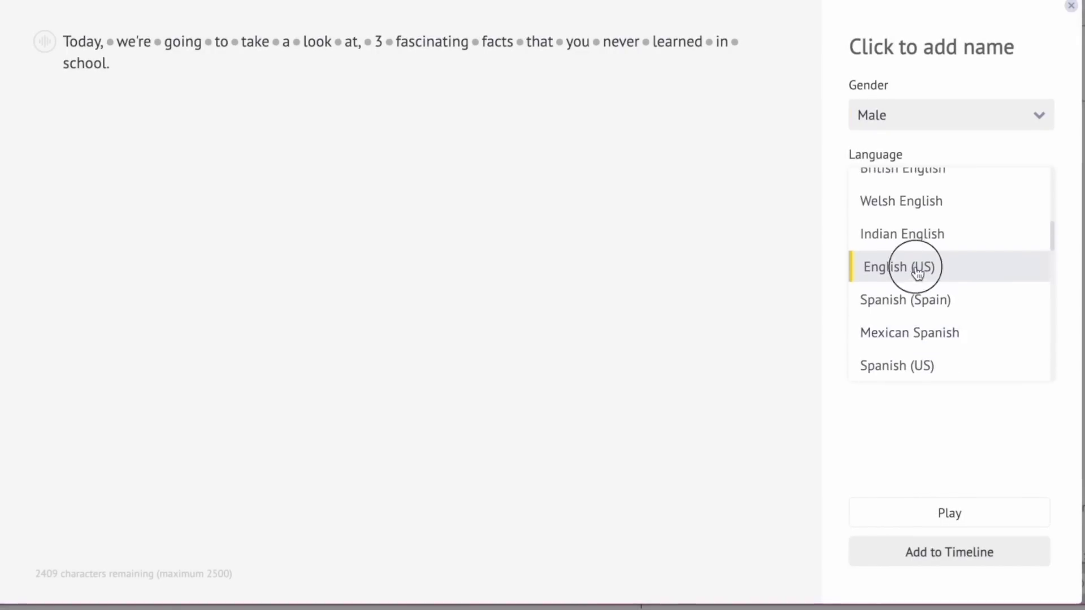
pyautogui.click(915, 265)
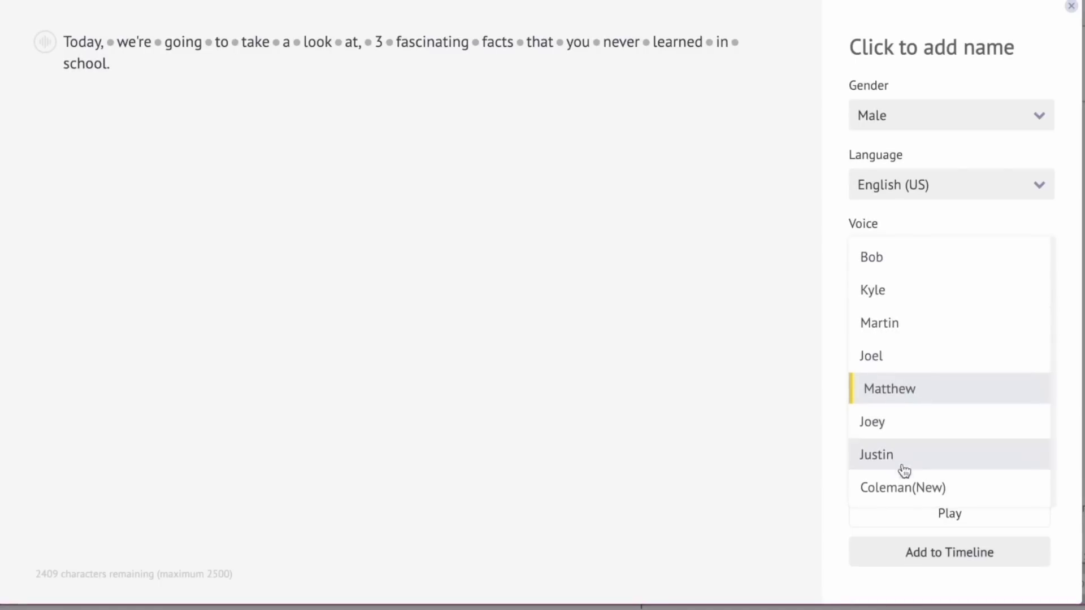
pyautogui.click(898, 359)
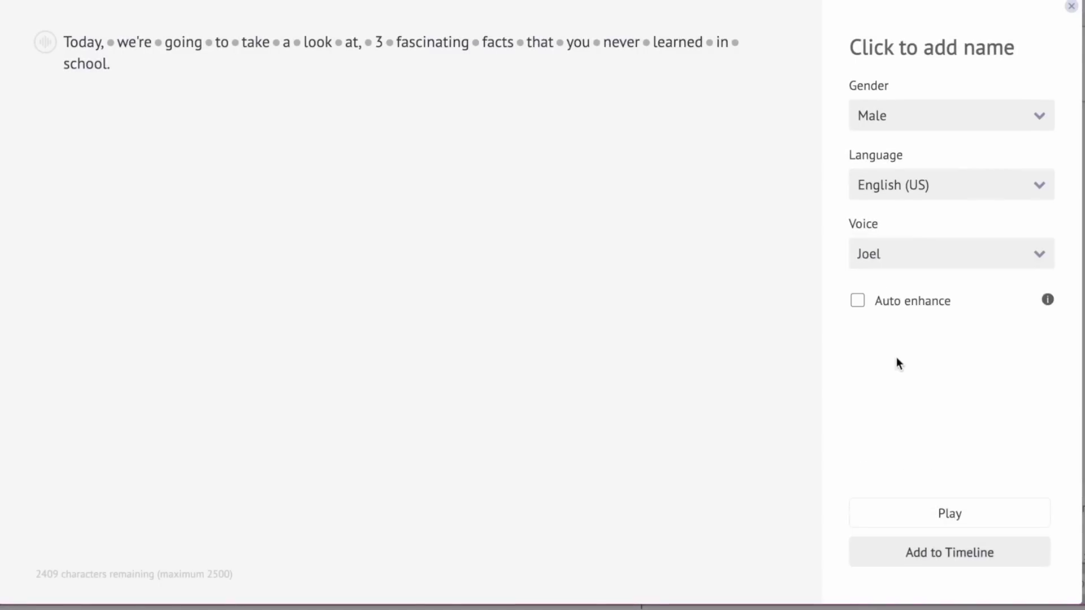
pyautogui.click(941, 513)
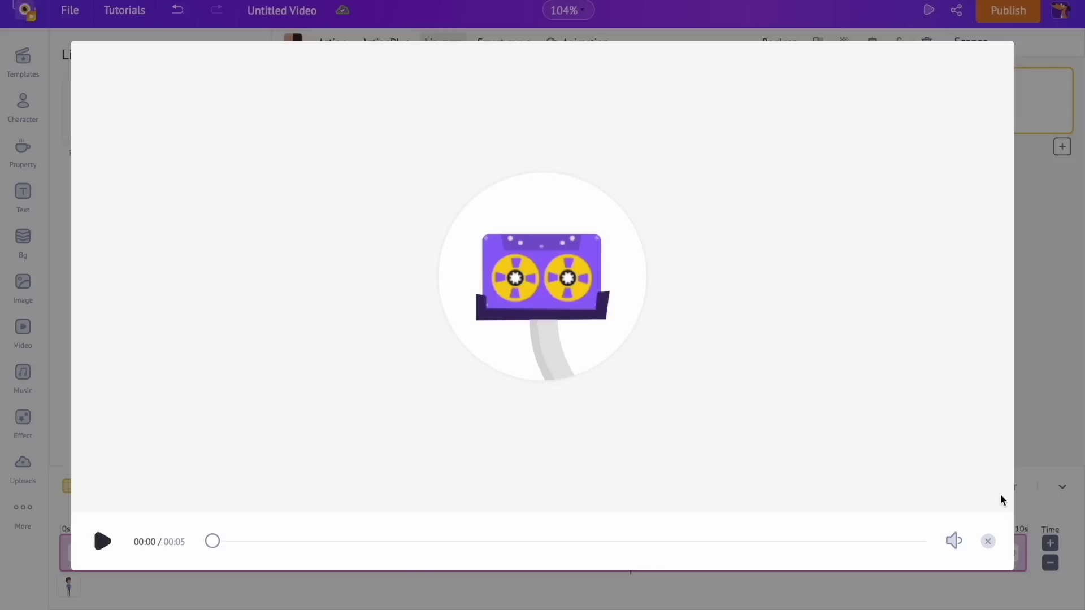
pyautogui.click(989, 541)
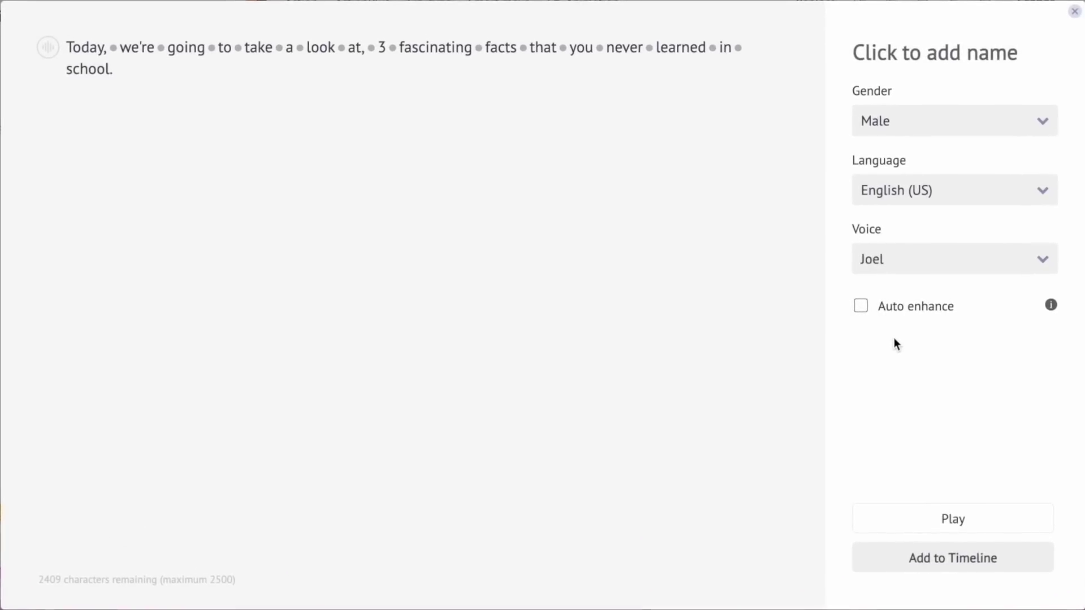
# Step: Keep speed, pitch, volume and pauses at defaults, turn on Auto enhance, and preview
pyautogui.click(49, 50)
pyautogui.moveTo(183, 180)
pyautogui.mouseDown()
pyautogui.moveTo(310, 186)
pyautogui.moveTo(192, 184)
pyautogui.mouseUp()
pyautogui.click(173, 100)
pyautogui.click(272, 100)
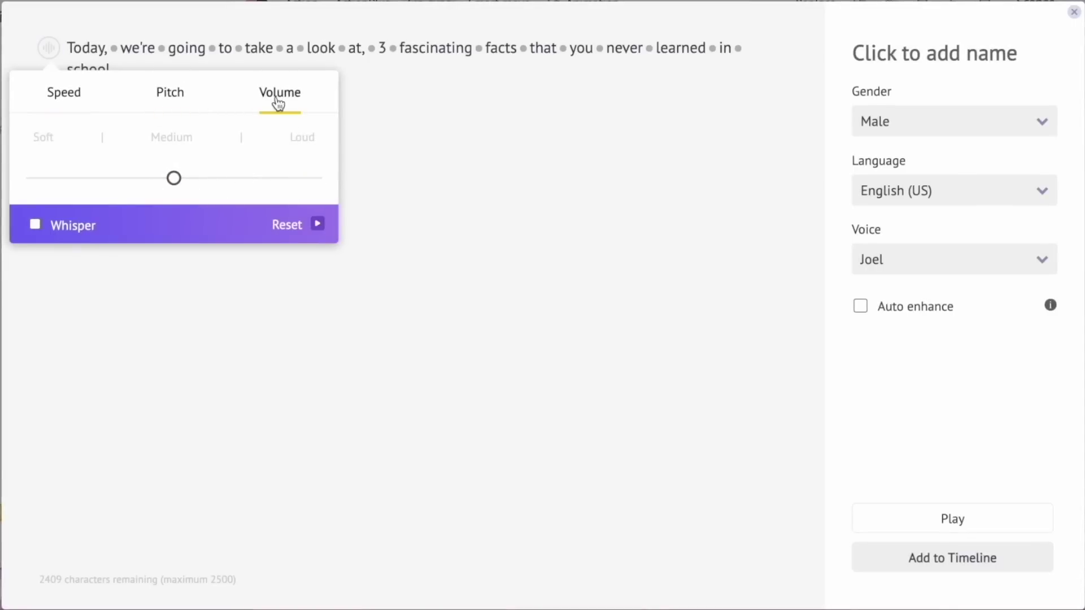
pyautogui.click(388, 143)
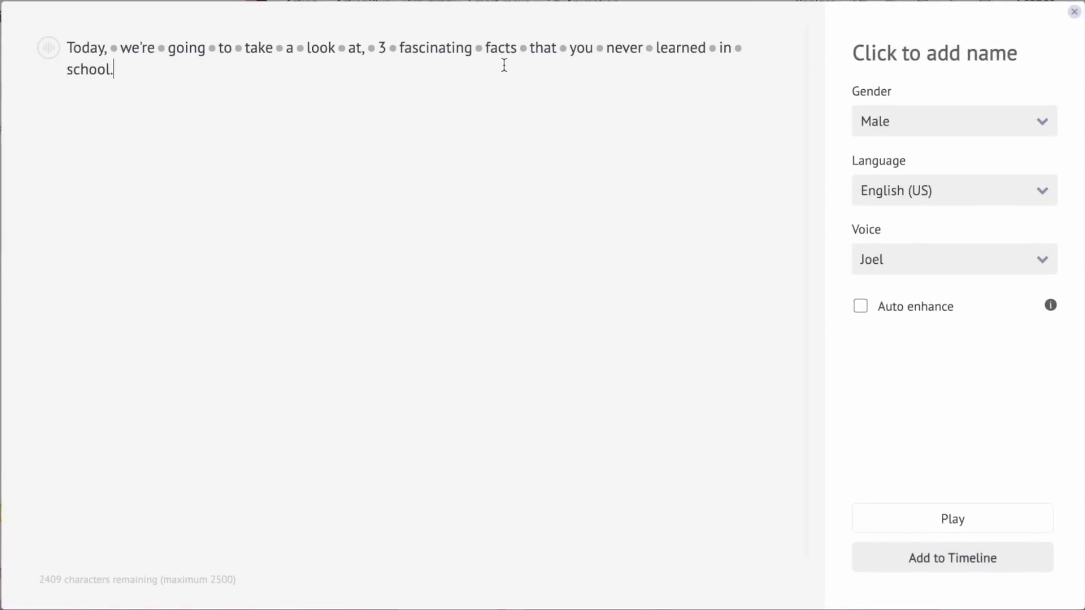
pyautogui.click(523, 49)
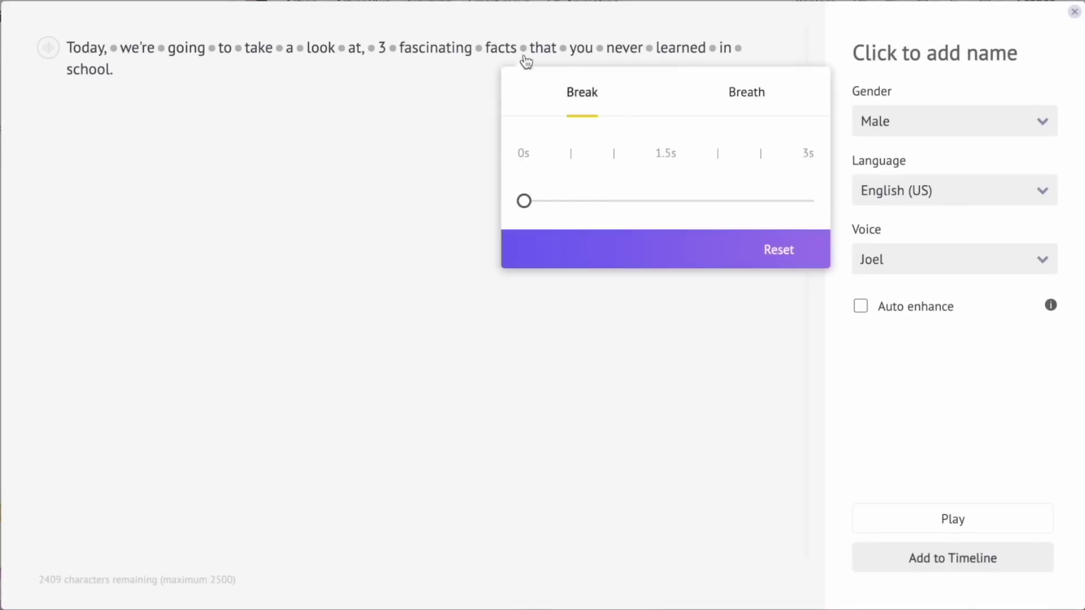
pyautogui.moveTo(523, 201)
pyautogui.mouseDown()
pyautogui.moveTo(664, 203)
pyautogui.moveTo(519, 207)
pyautogui.mouseUp()
pyautogui.click(753, 93)
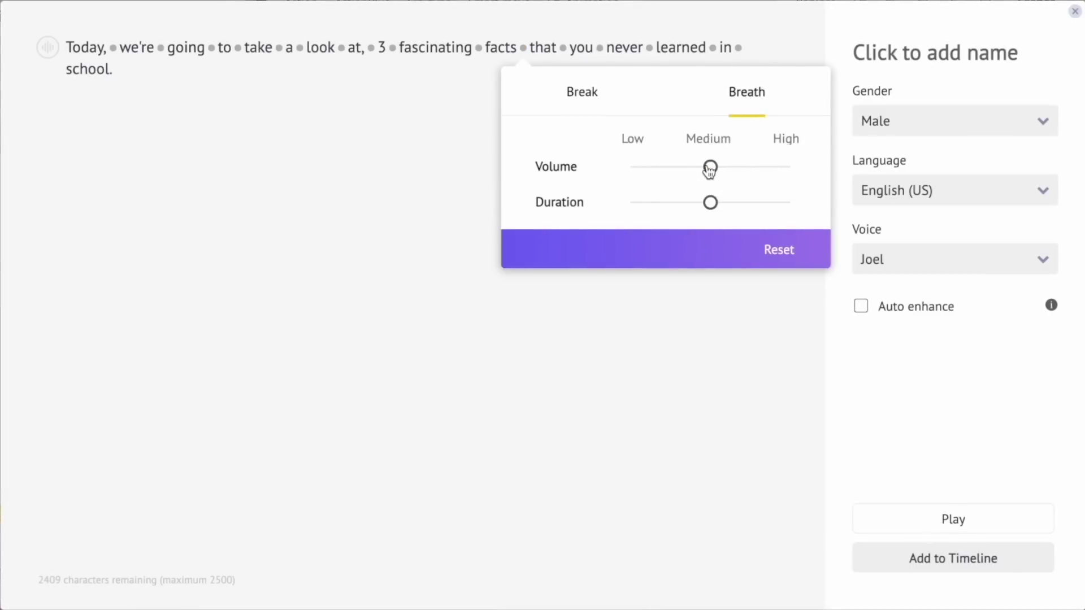
pyautogui.click(700, 288)
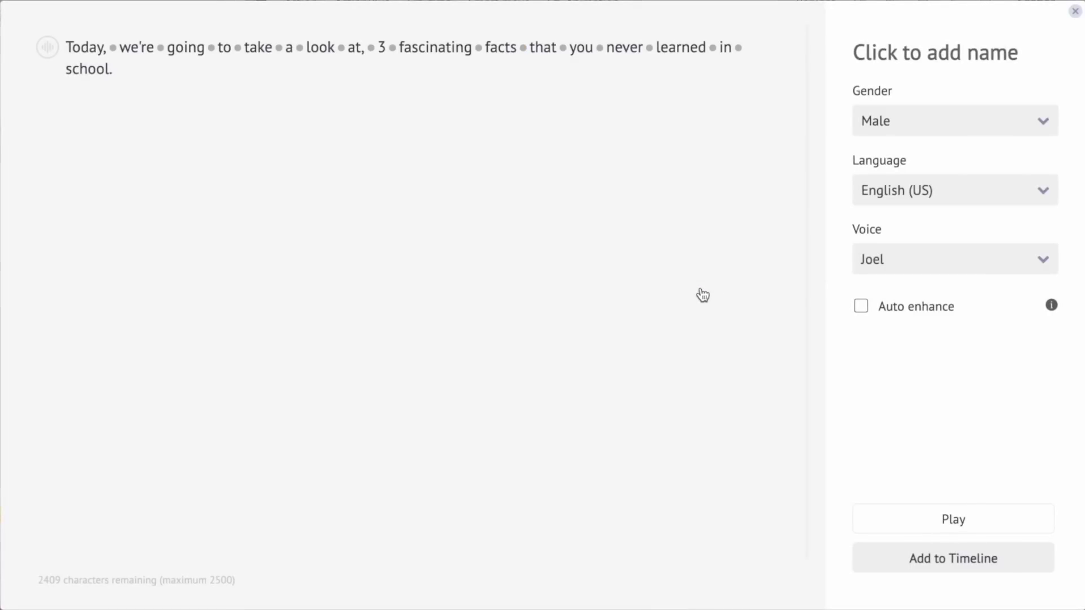
pyautogui.click(861, 308)
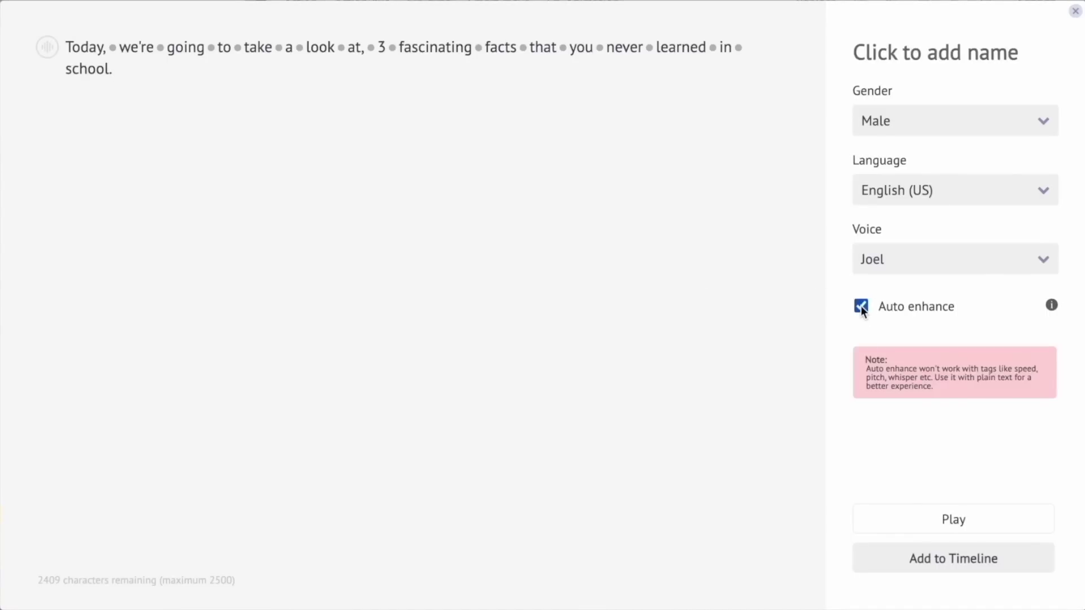
pyautogui.click(905, 510)
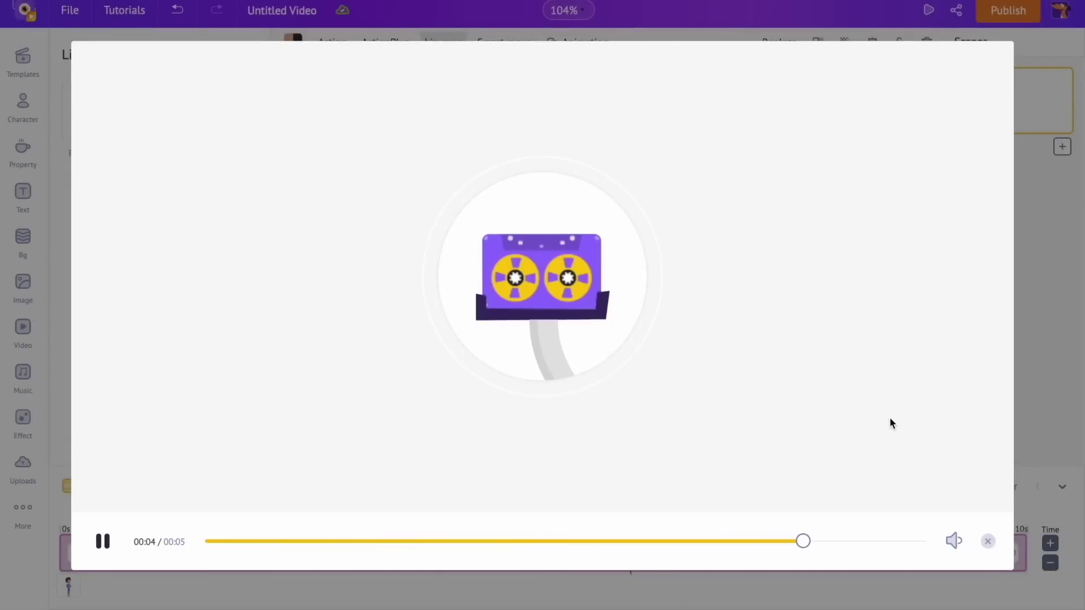
# Step: Add the Joel narration to Scene 1's timeline, nudge it slightly later, and play the scene
pyautogui.click(988, 541)
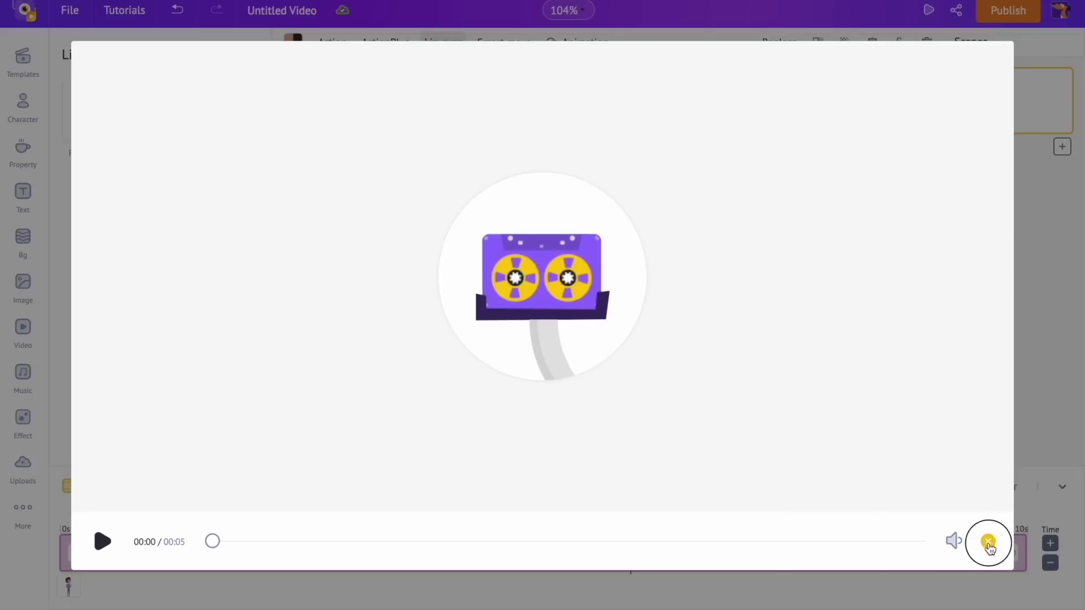
pyautogui.click(942, 531)
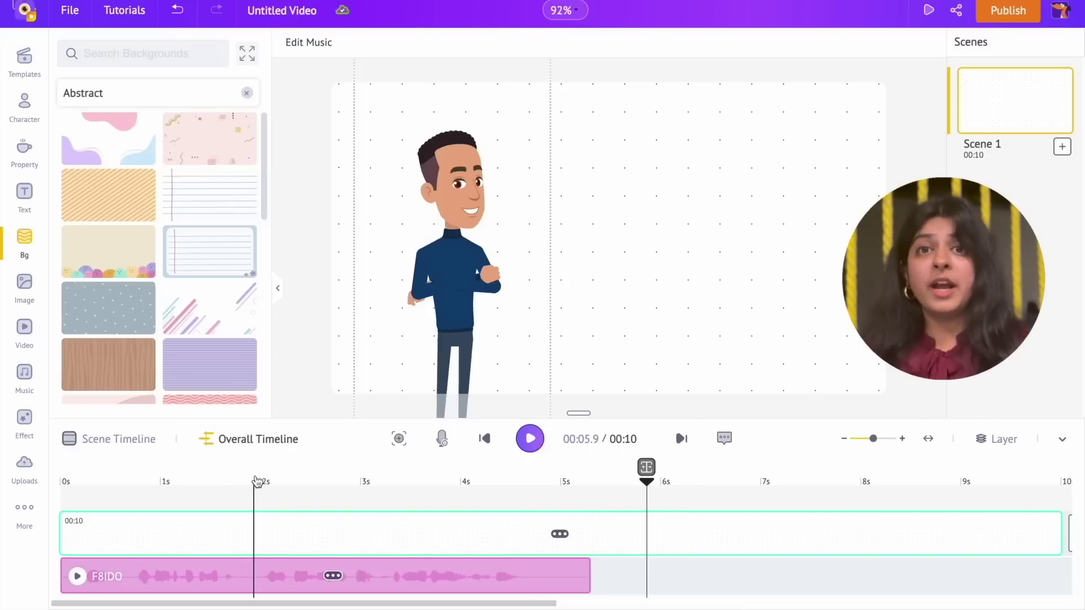
pyautogui.click(145, 441)
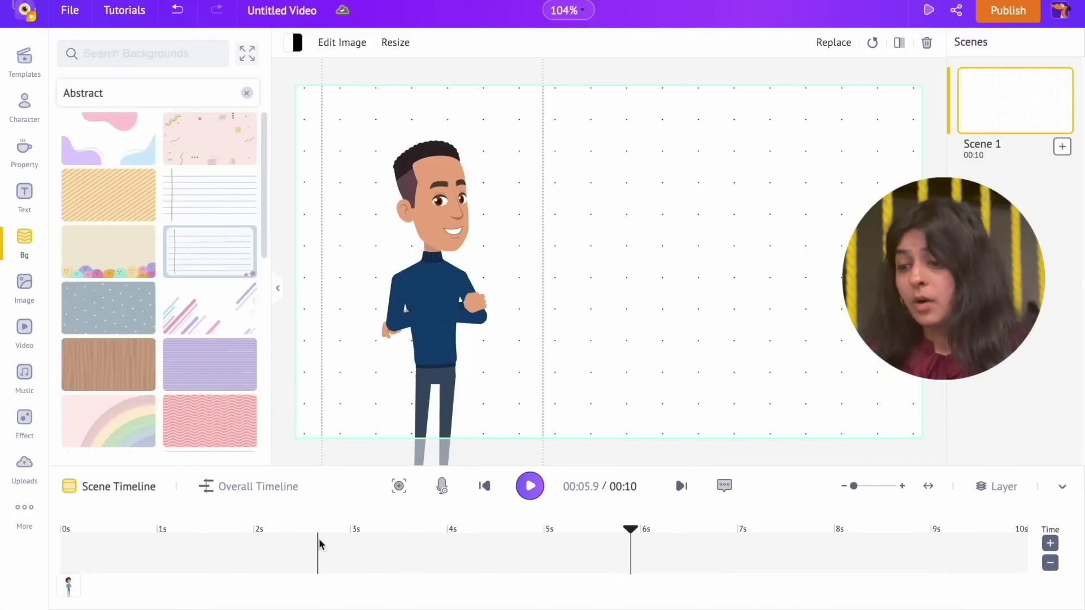
pyautogui.click(270, 488)
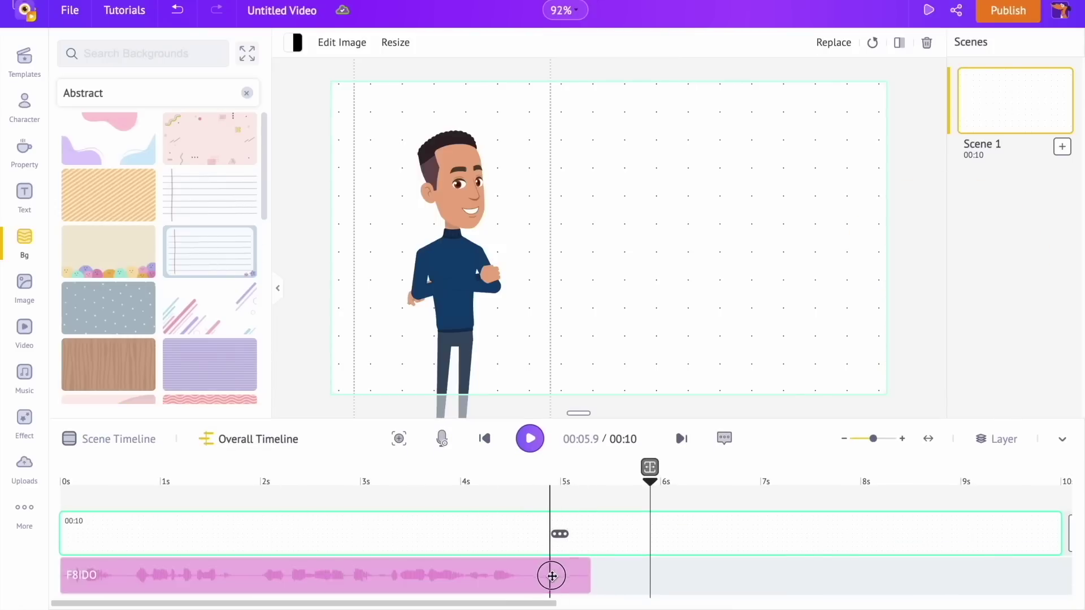
pyautogui.moveTo(555, 574); pyautogui.dragTo(560, 574)
pyautogui.click(531, 439)
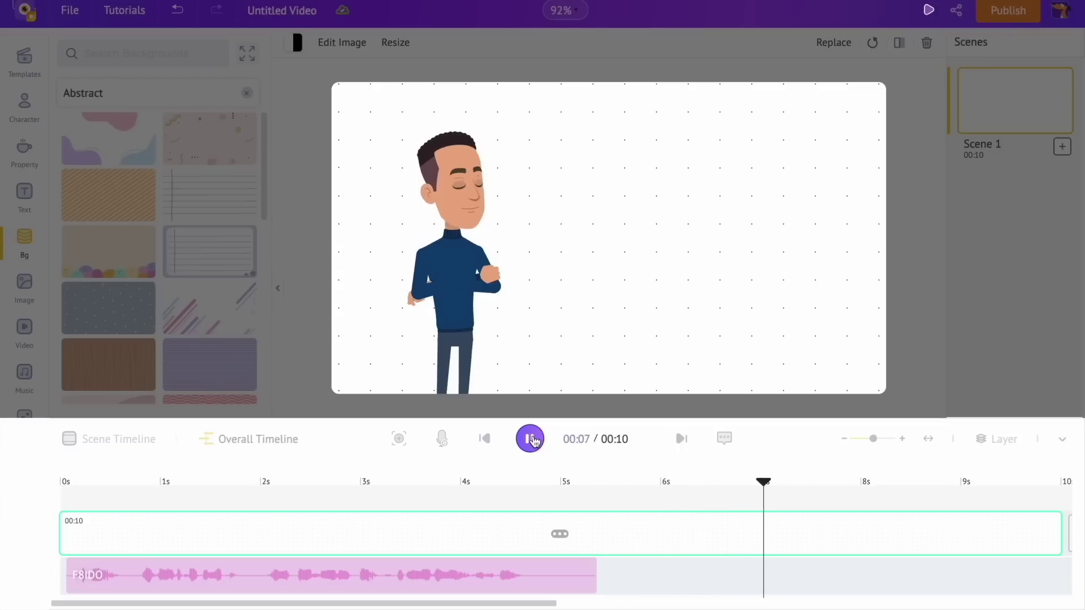
pyautogui.click(531, 439)
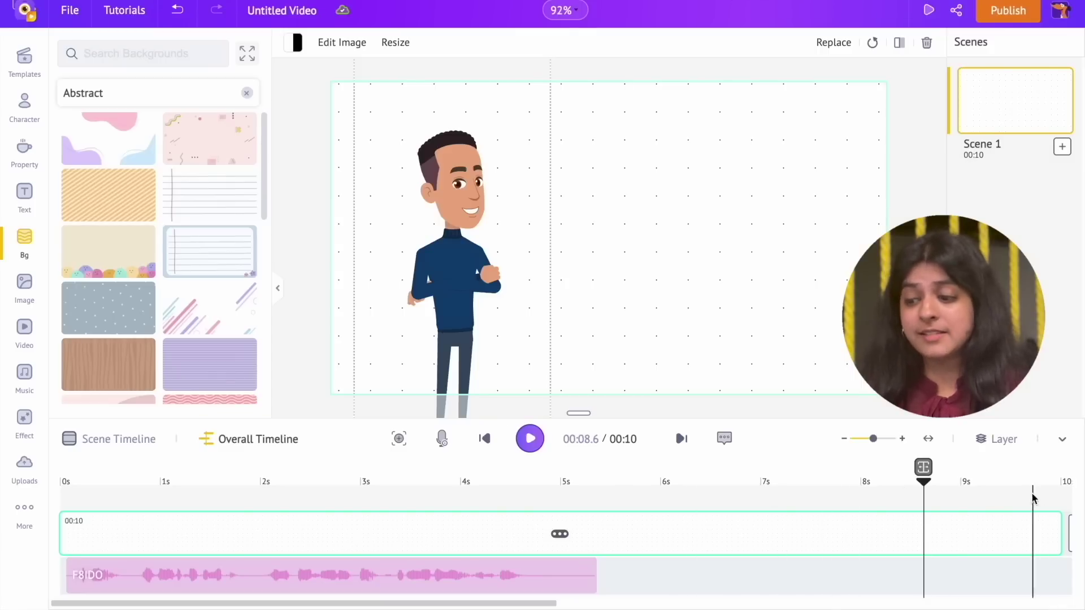
# Step: Cut Scene 1's duration by four seconds to 00:06 and set the playhead near 5.3s
pyautogui.click(146, 443)
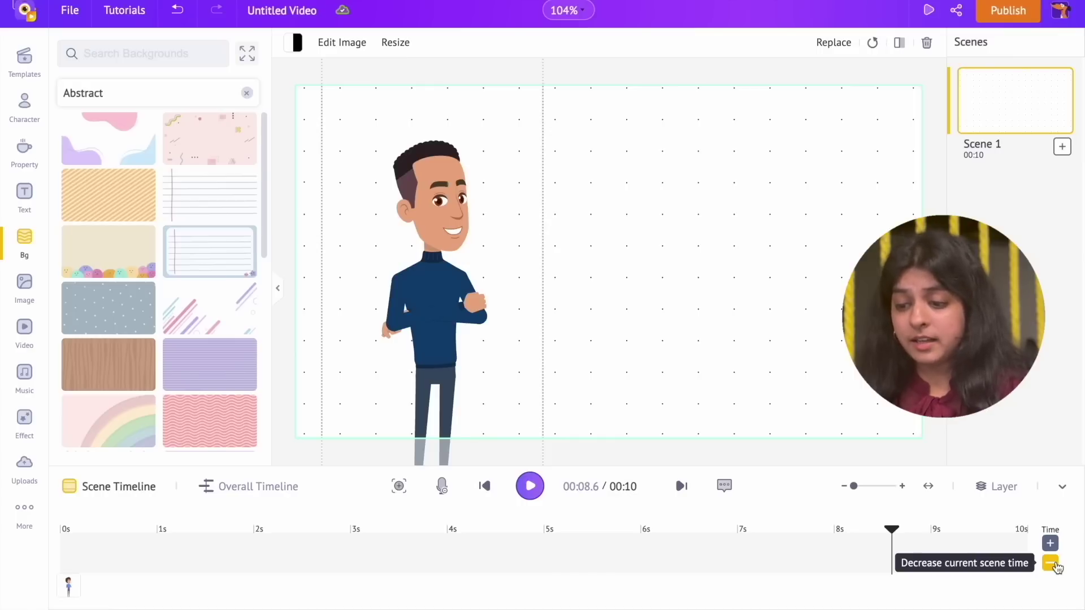
pyautogui.click(1051, 563)
pyautogui.click(1051, 563)
pyautogui.click(1051, 564)
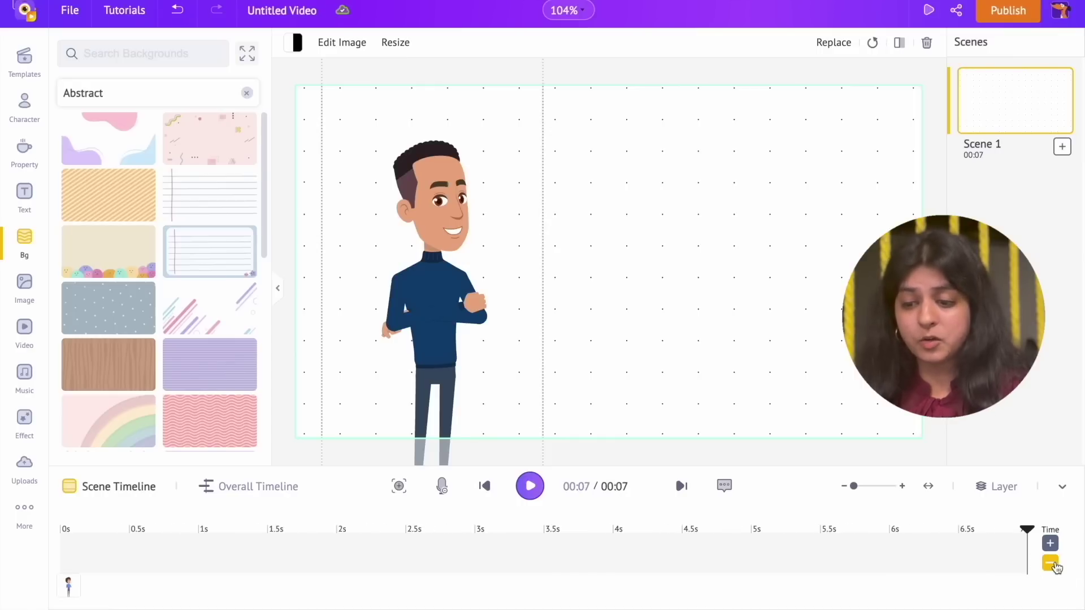
pyautogui.click(1051, 563)
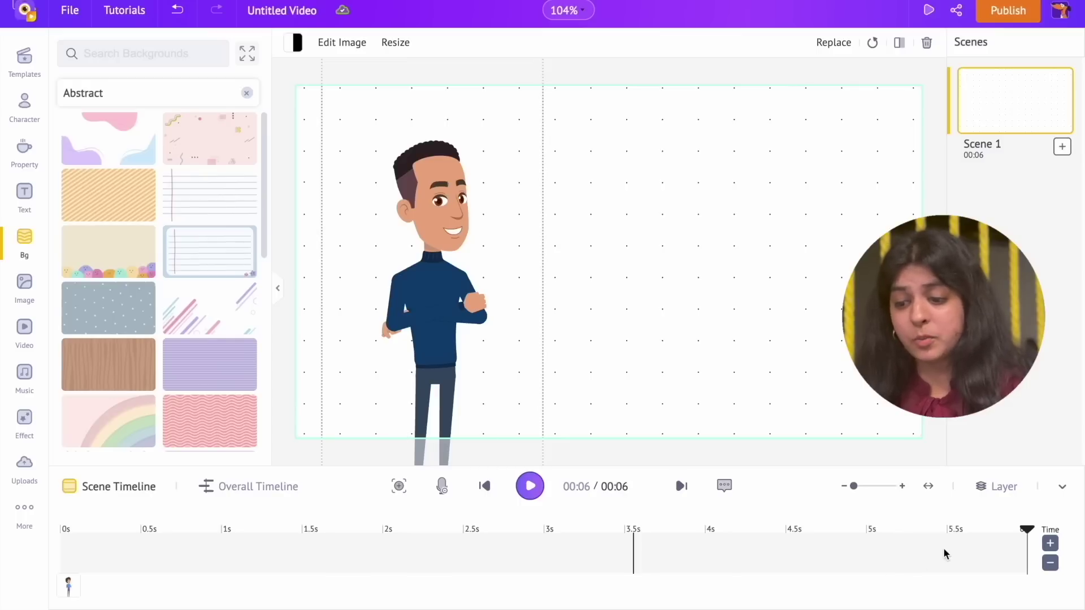
pyautogui.moveTo(1025, 531); pyautogui.dragTo(913, 534)
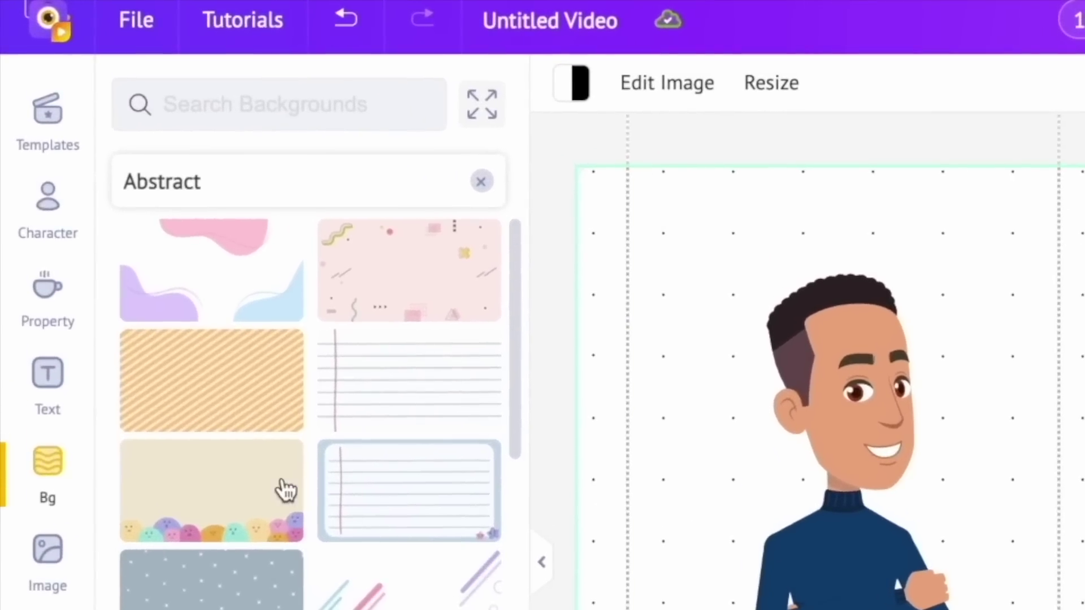
# Step: Search the illustrations for 'light bulb' and add a yellow bulb to the scene
pyautogui.click(41, 306)
pyautogui.click(253, 112)
pyautogui.write('light bulb')
pyautogui.press('Return')
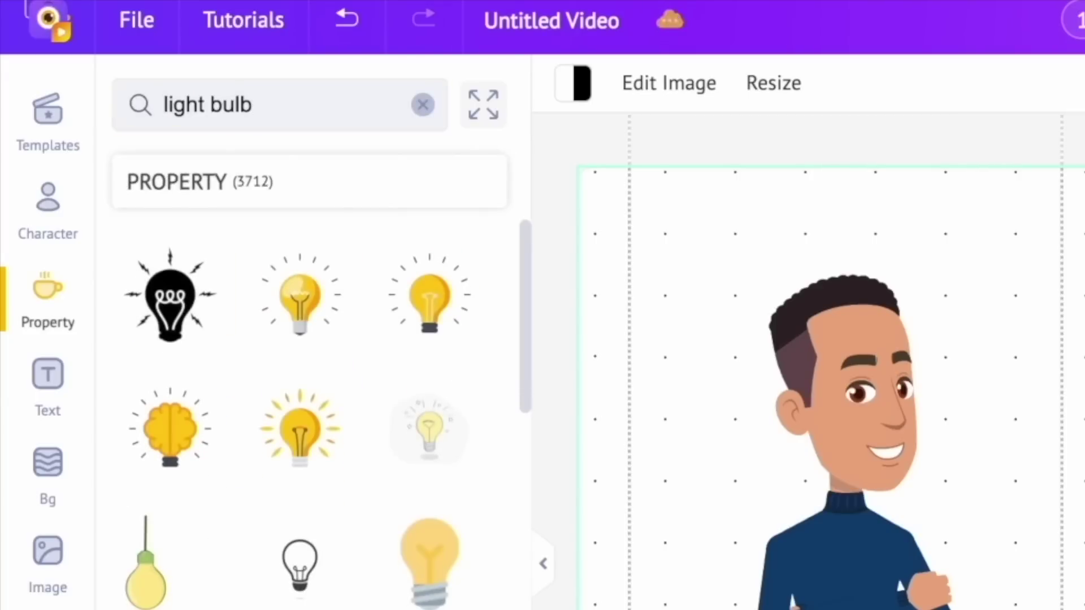
pyautogui.click(431, 300)
# Step: Shrink the bulb, place it right of the presenter, and delay its start to about 2.1s
pyautogui.moveTo(766, 419); pyautogui.dragTo(649, 339)
pyautogui.moveTo(553, 226); pyautogui.dragTo(711, 228)
pyautogui.moveTo(801, 320); pyautogui.dragTo(790, 312)
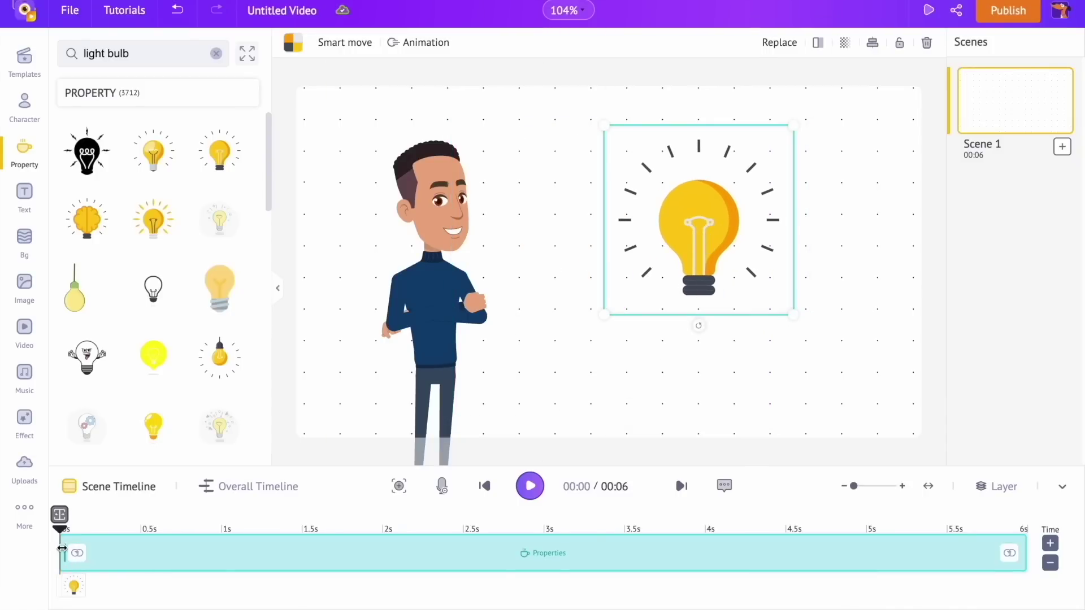
pyautogui.moveTo(70, 548); pyautogui.dragTo(445, 555)
pyautogui.click(461, 554)
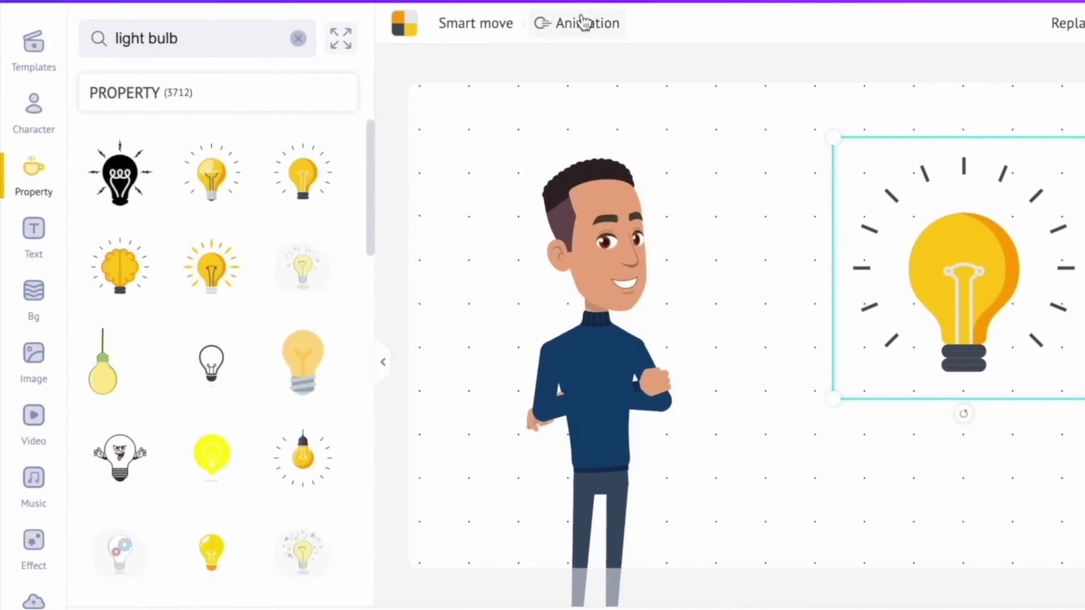
# Step: Give the light bulb a POP CENTER entrance and lengthen the entrance on the timeline
pyautogui.click(582, 27)
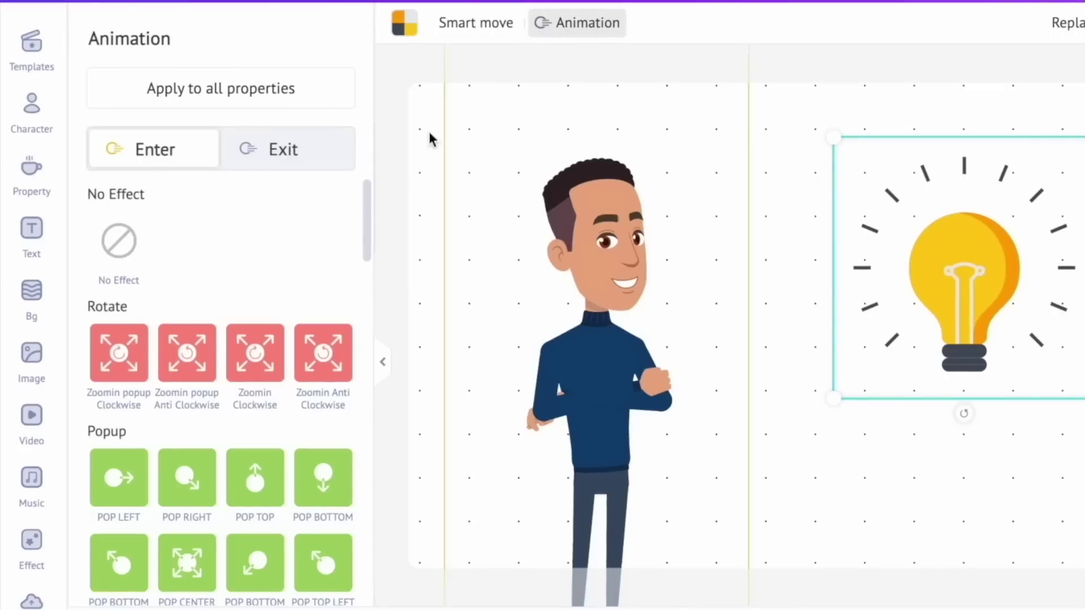
pyautogui.scroll(-5, 305, 334)
pyautogui.scroll(-10, 303, 330)
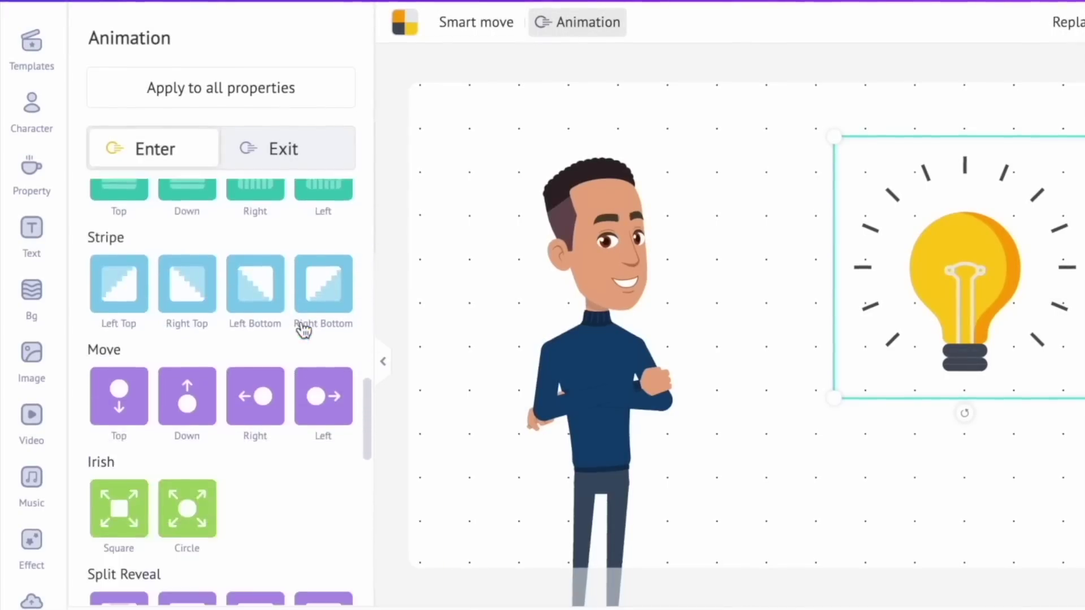
pyautogui.scroll(10, 303, 330)
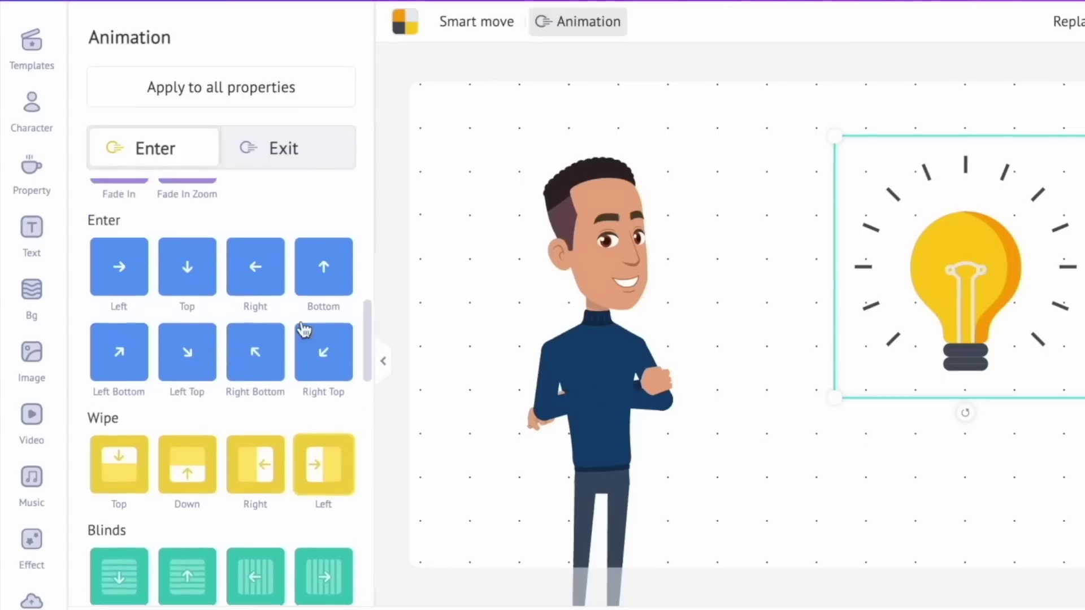
pyautogui.scroll(1, 301, 321)
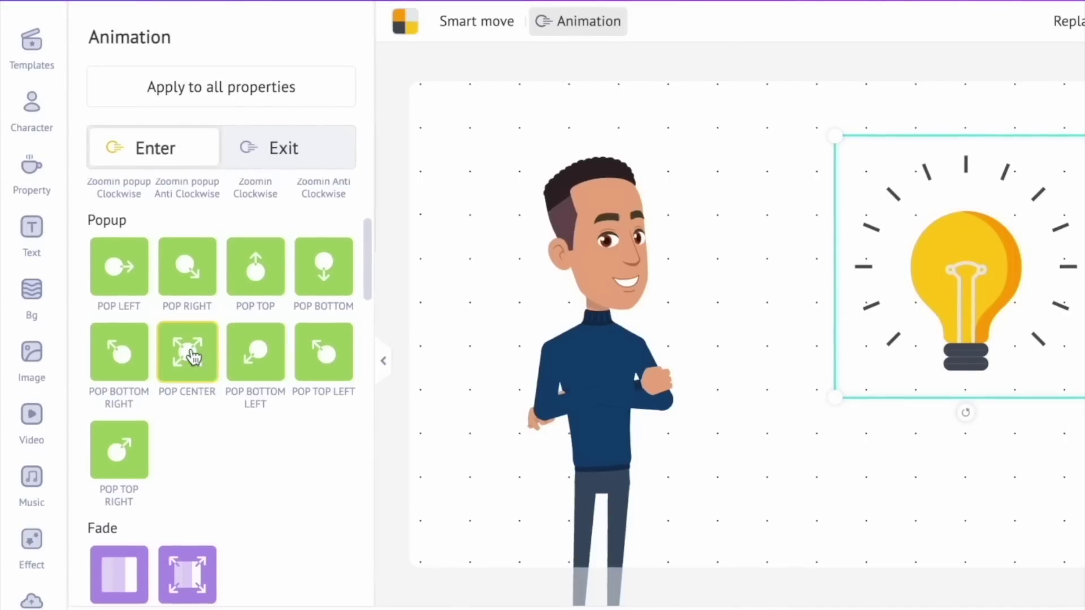
pyautogui.click(194, 355)
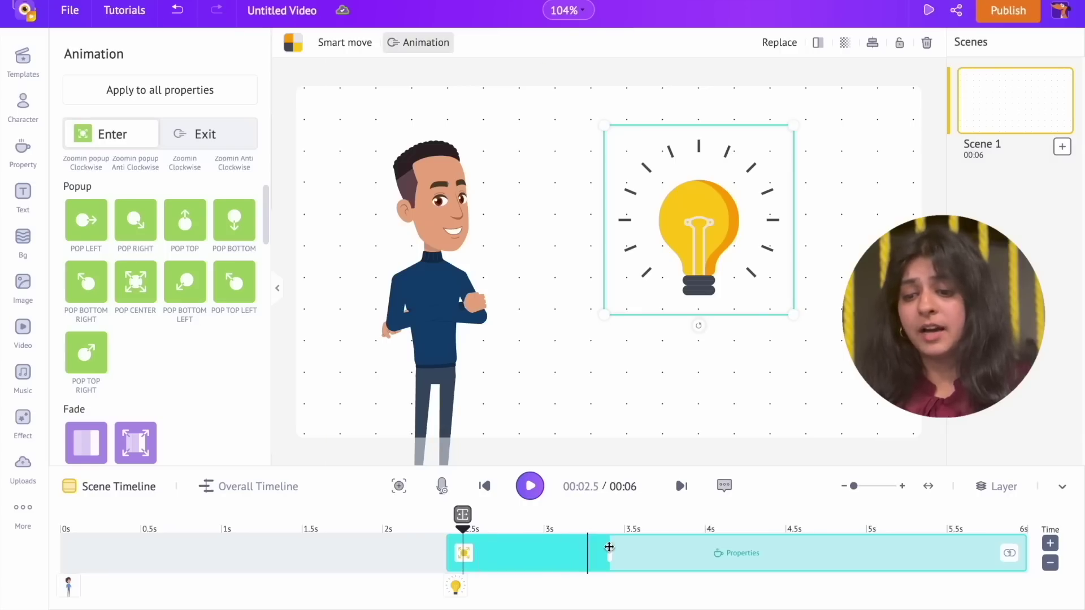
pyautogui.moveTo(601, 554); pyautogui.dragTo(569, 567)
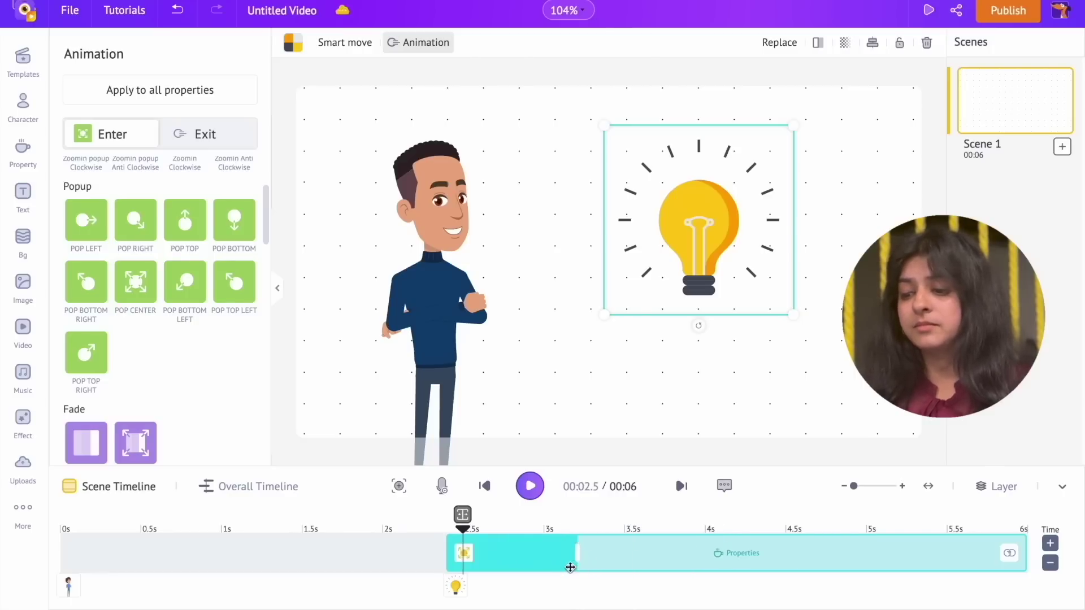
pyautogui.moveTo(462, 514); pyautogui.dragTo(3, 547)
pyautogui.click(489, 502)
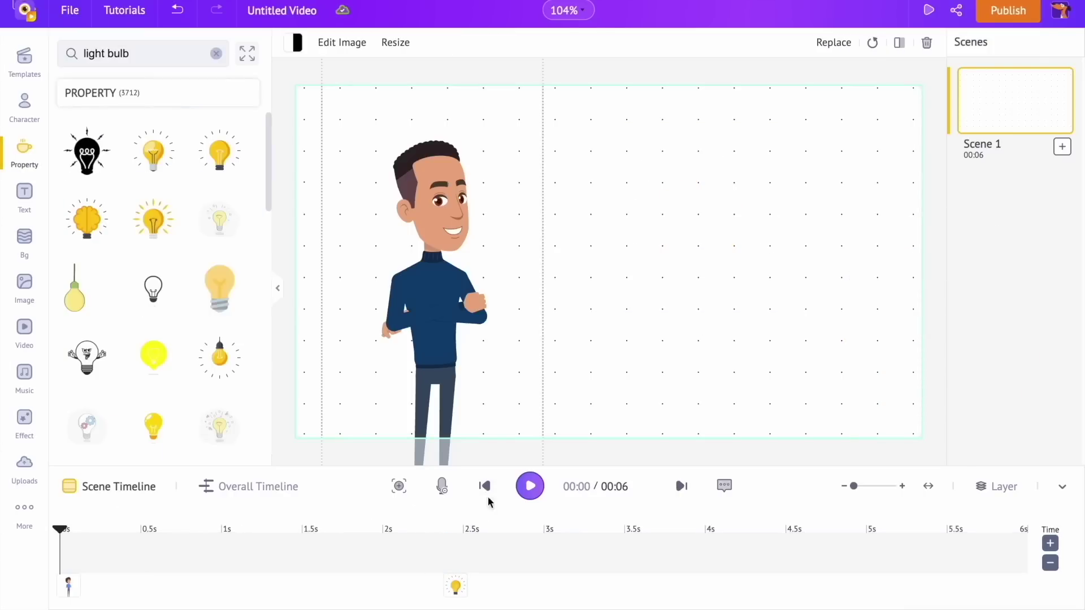
# Step: Play back Scene 1, then add a blank Scene 2 after it
pyautogui.click(531, 487)
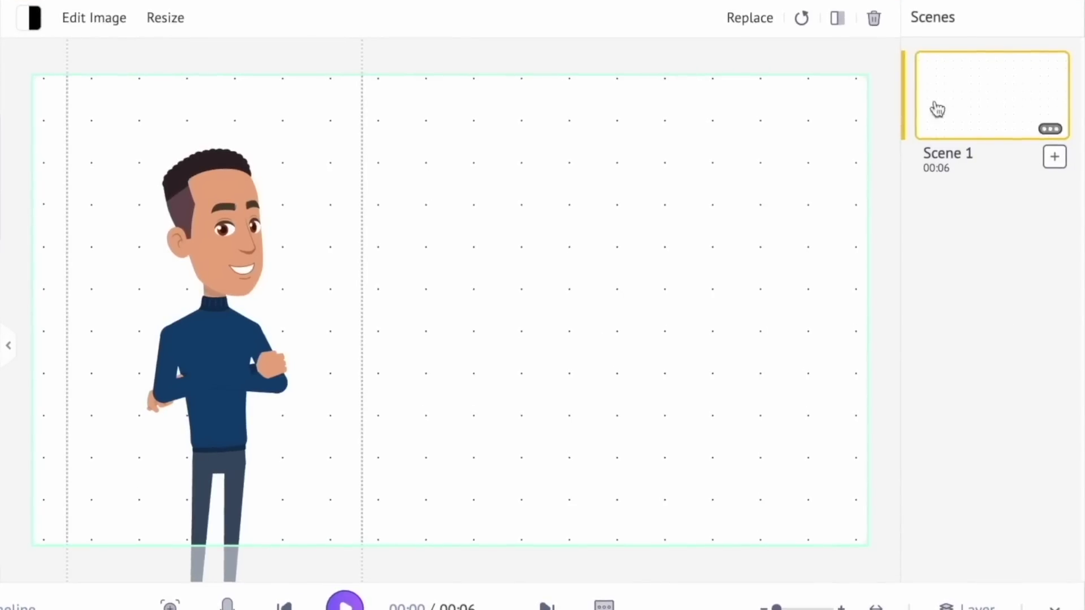
pyautogui.click(1054, 160)
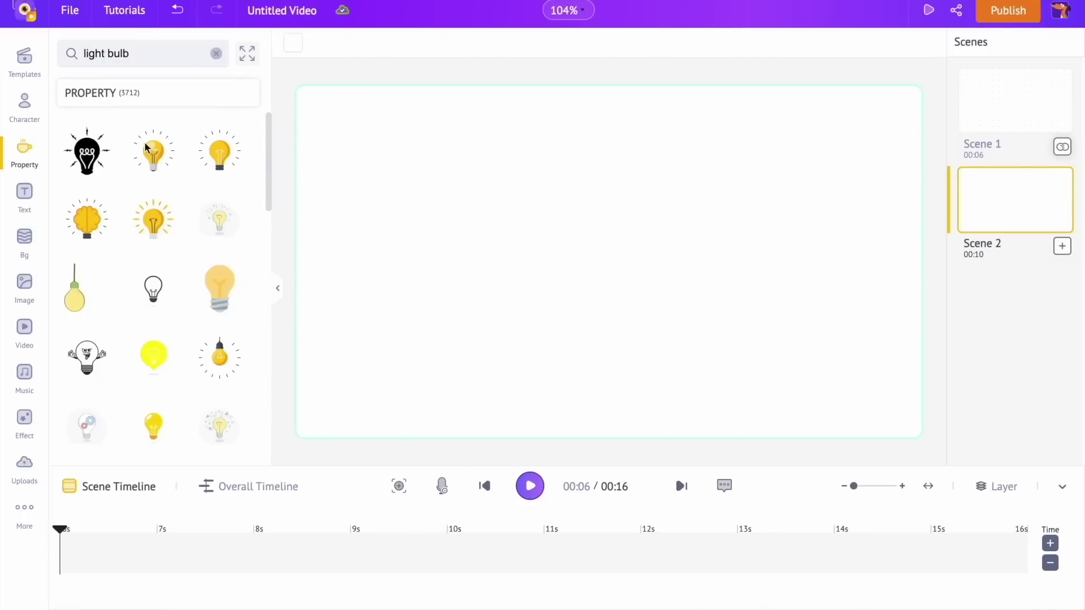
# Step: Add the custom presenter to Scene 2 and give it the waving 'one' action
pyautogui.click(7, 118)
pyautogui.click(203, 61)
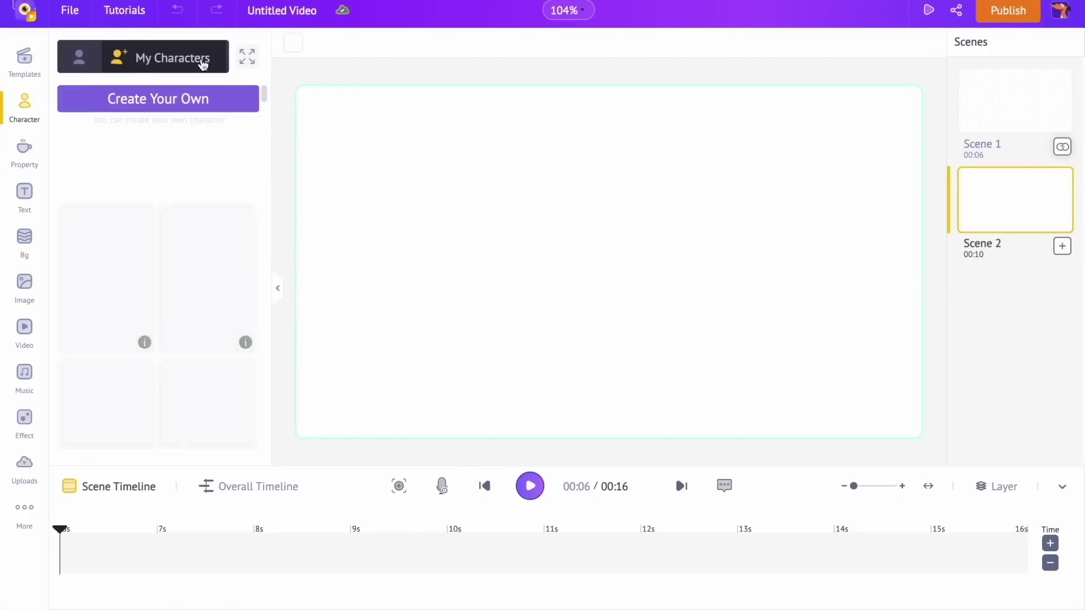
pyautogui.click(106, 226)
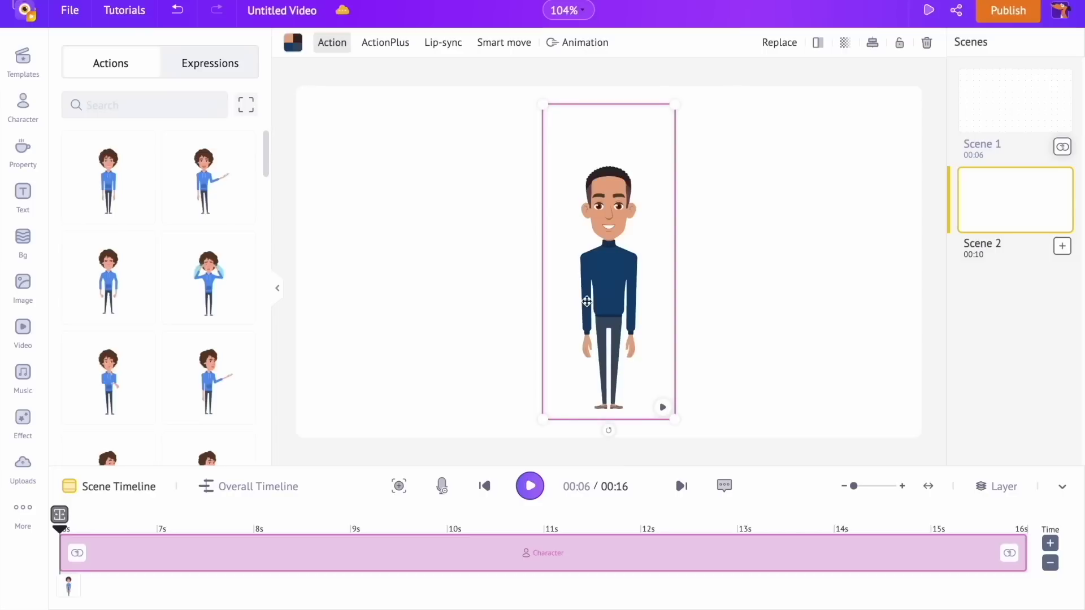
pyautogui.click(161, 102)
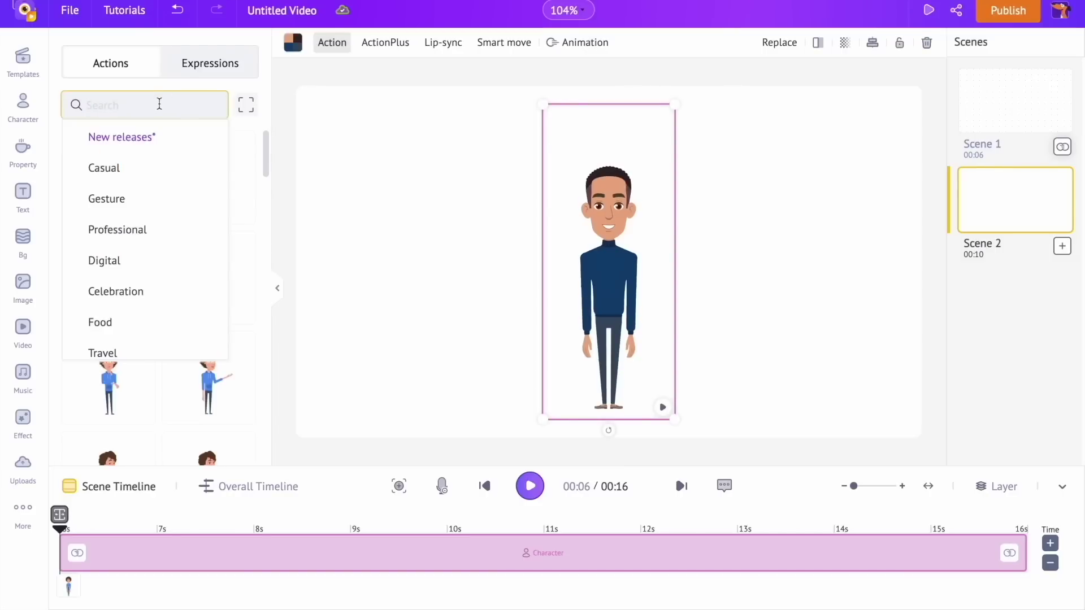
pyautogui.write('one')
pyautogui.click(209, 182)
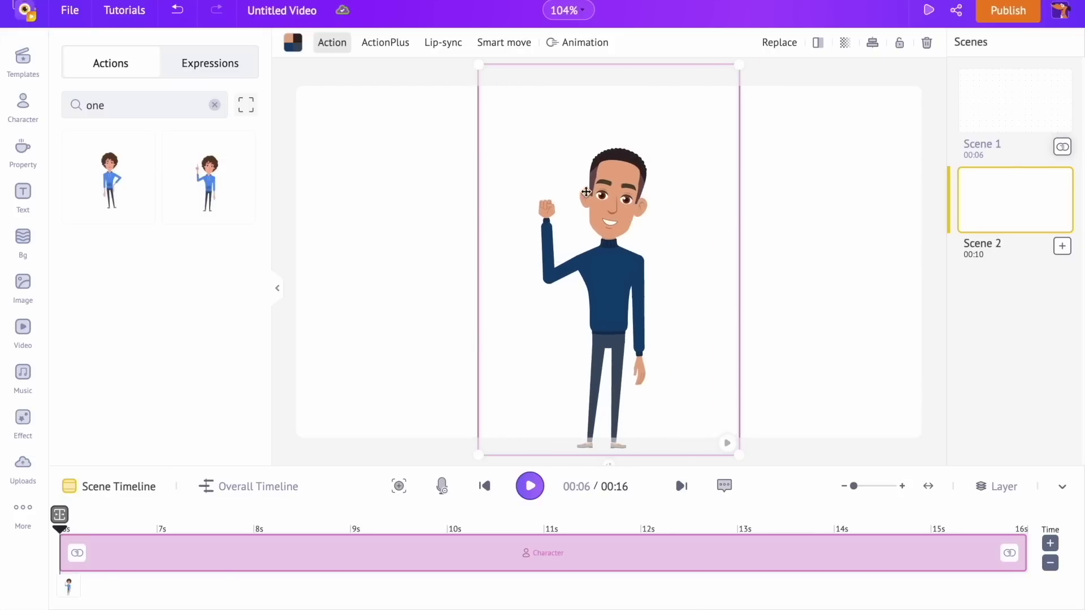
# Step: Lip-sync 'Number one!' with voice Joel and Auto enhance, and add it to the timeline
pyautogui.click(443, 42)
pyautogui.click(164, 108)
pyautogui.write('Number one!')
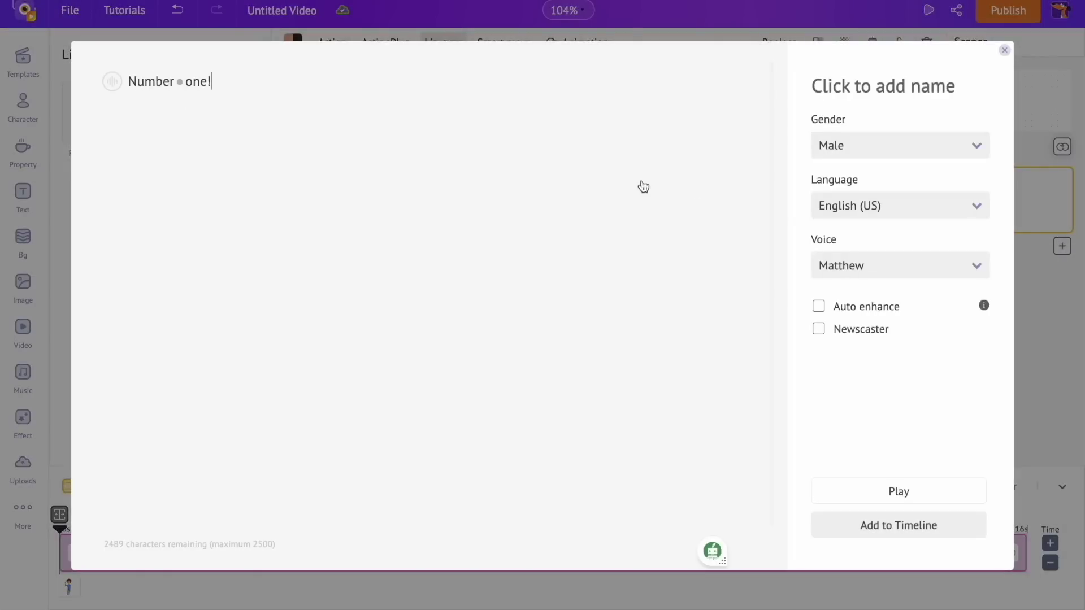
pyautogui.click(867, 264)
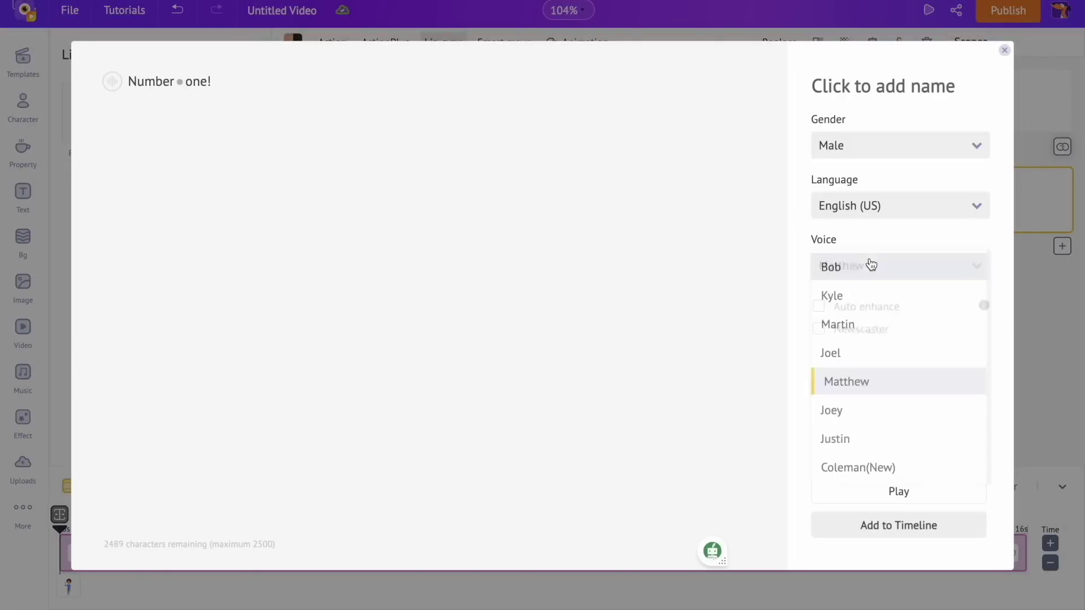
pyautogui.click(856, 355)
pyautogui.click(818, 306)
pyautogui.click(869, 525)
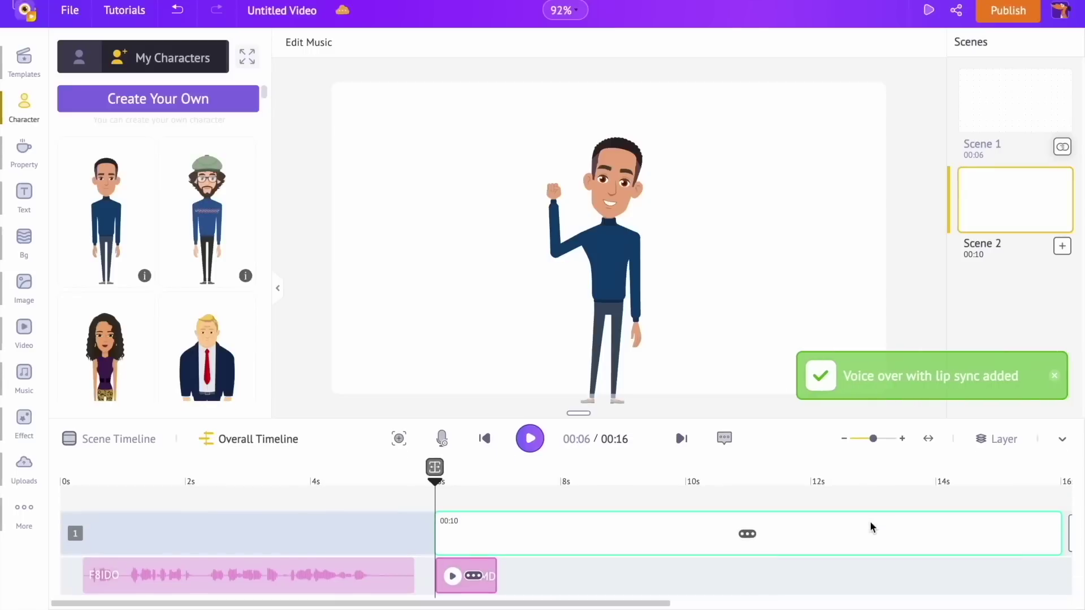
# Step: Search backgrounds for 'gradient' and apply a light blue gradient background
pyautogui.click(30, 241)
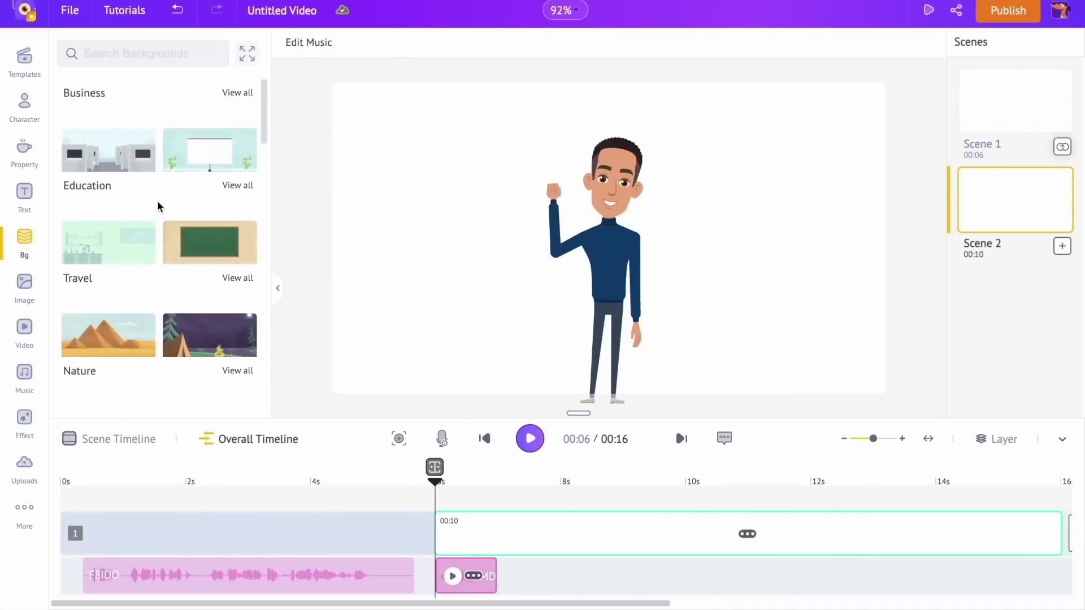
pyautogui.click(144, 45)
pyautogui.write('gradient')
pyautogui.press('Return')
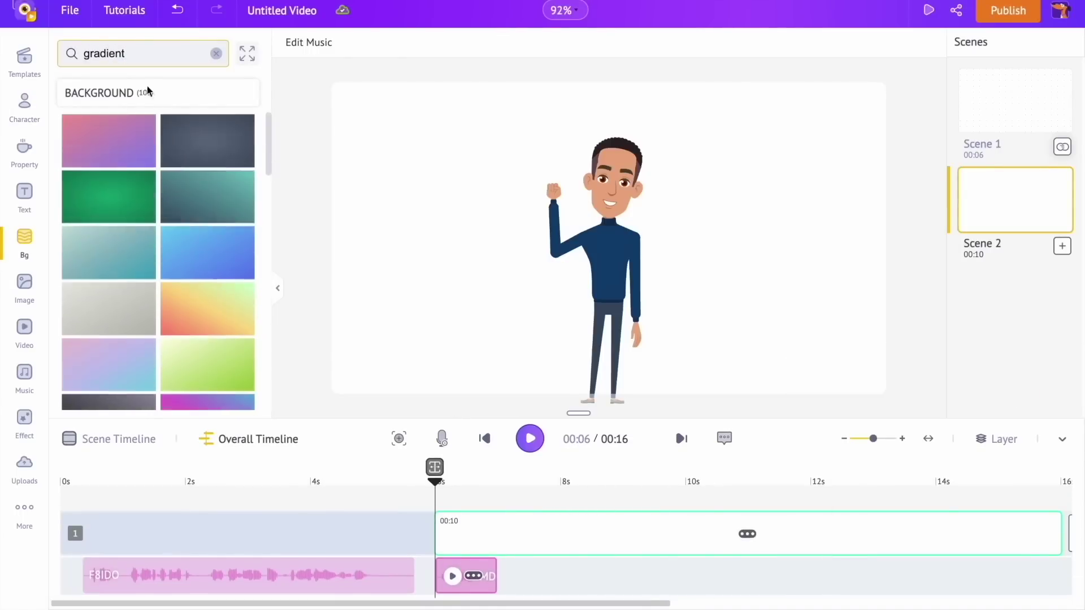
pyautogui.click(122, 286)
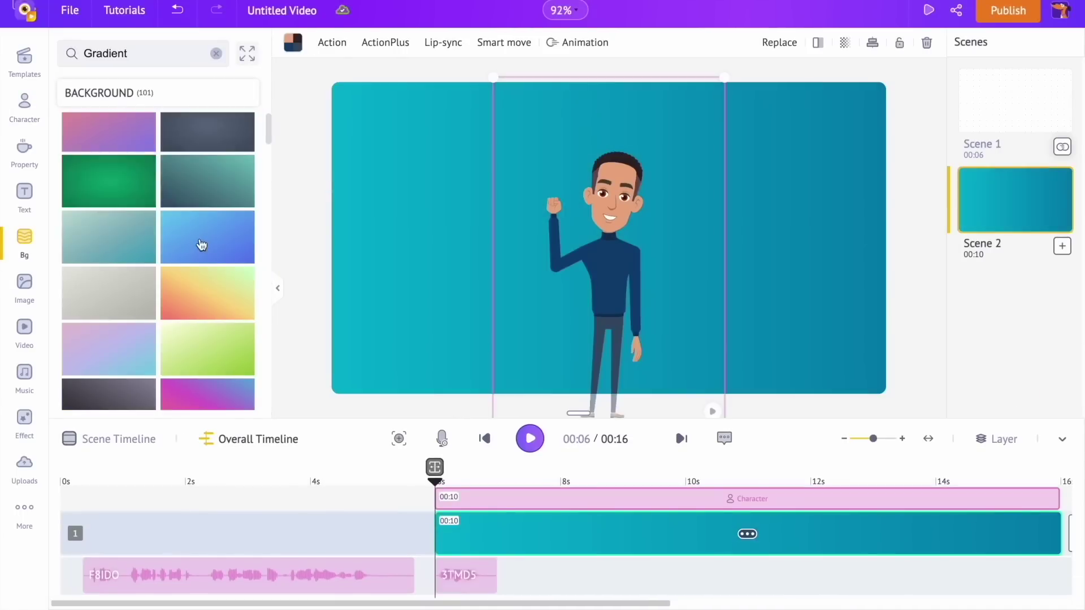
pyautogui.click(203, 244)
# Step: Cut Scene 2's duration by four seconds down to 2 seconds
pyautogui.moveTo(436, 474); pyautogui.dragTo(502, 496)
pyautogui.click(133, 439)
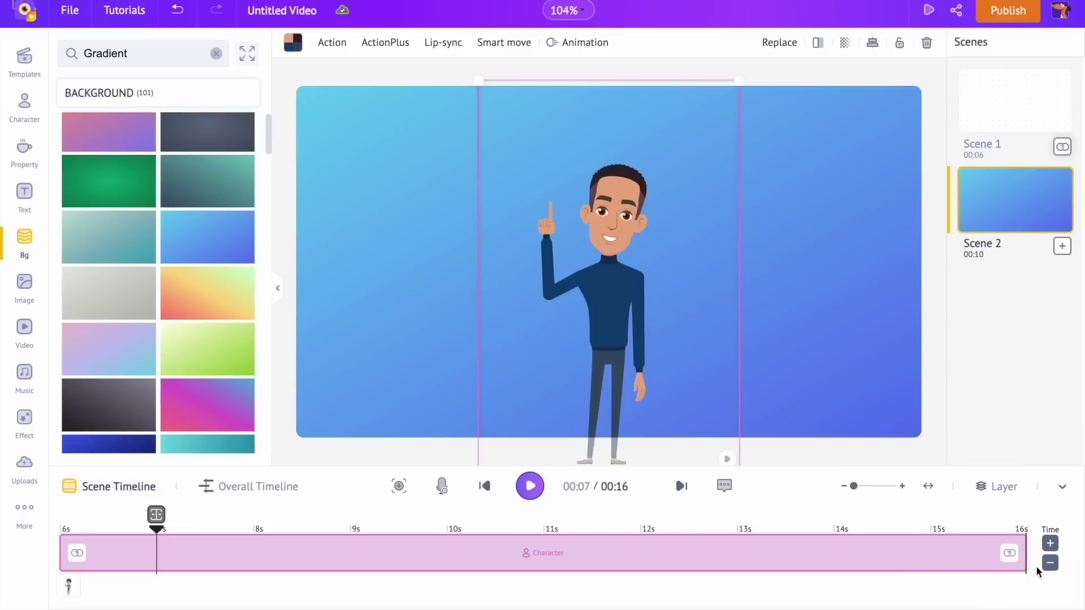
pyautogui.click(1050, 564)
pyautogui.click(1049, 564)
pyautogui.click(1049, 564)
pyautogui.click(1050, 564)
pyautogui.click(1050, 564)
pyautogui.click(1049, 564)
pyautogui.click(1050, 564)
pyautogui.click(1050, 564)
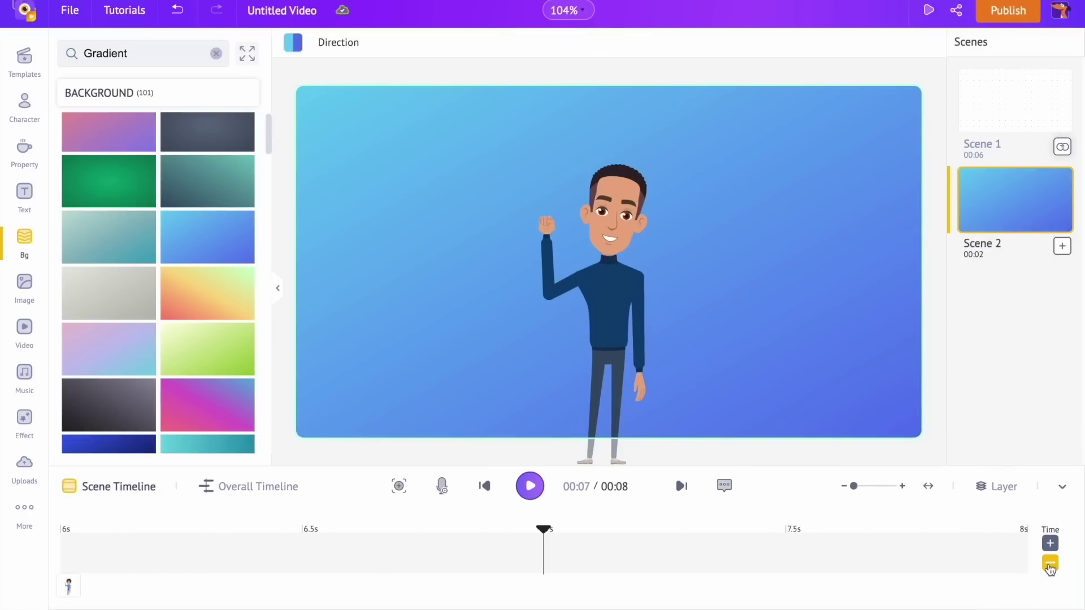
# Step: Add Scene 3 with the presenter in the binoculars pose, moved to the canvas's left side
pyautogui.click(1062, 247)
pyautogui.click(25, 104)
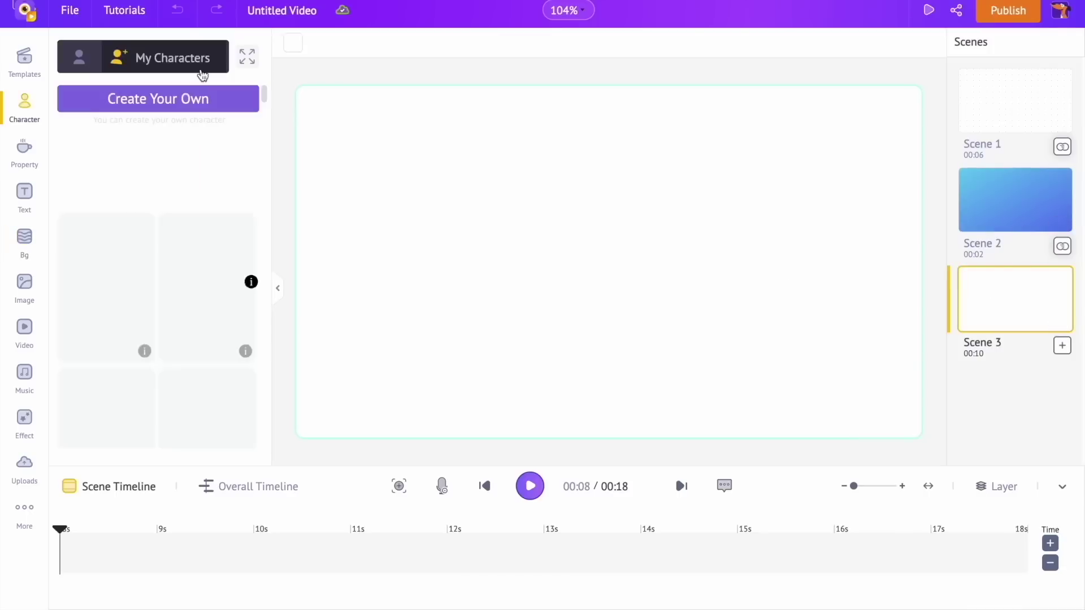
pyautogui.click(111, 189)
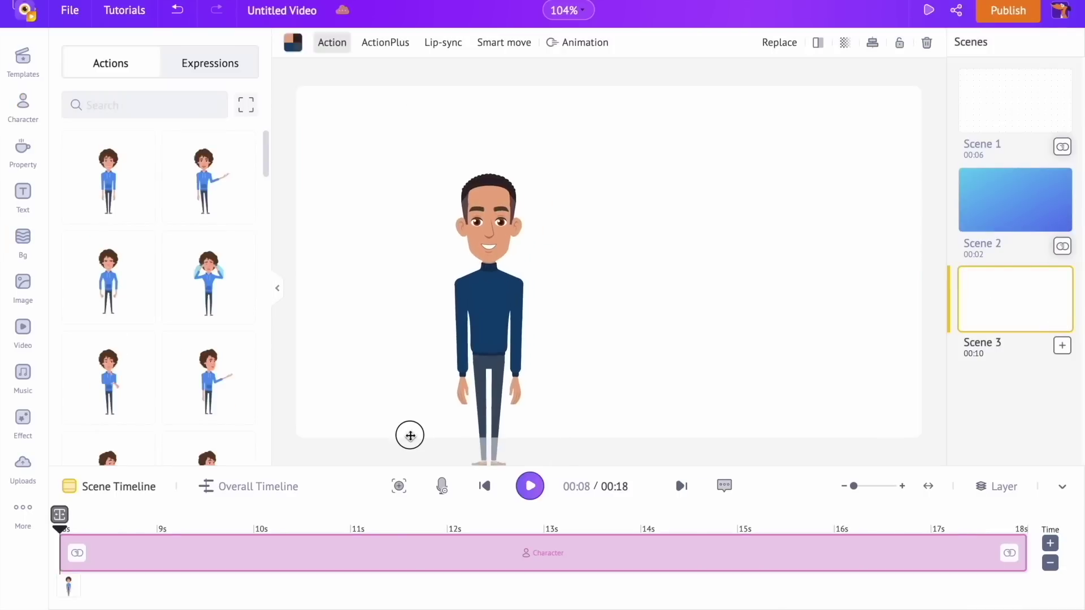
pyautogui.click(168, 101)
pyautogui.write('bino')
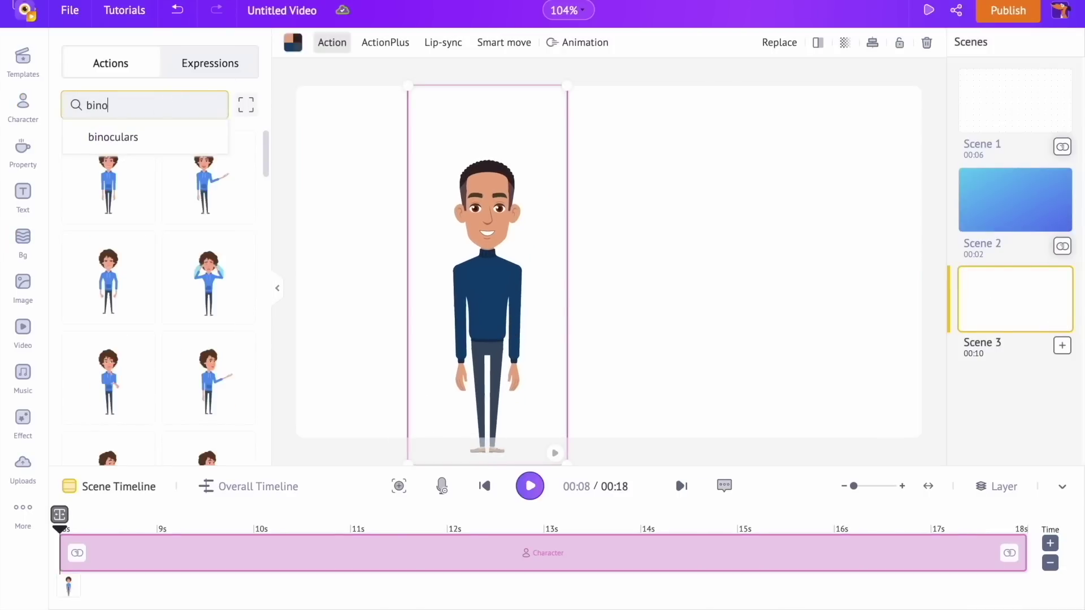
pyautogui.click(108, 137)
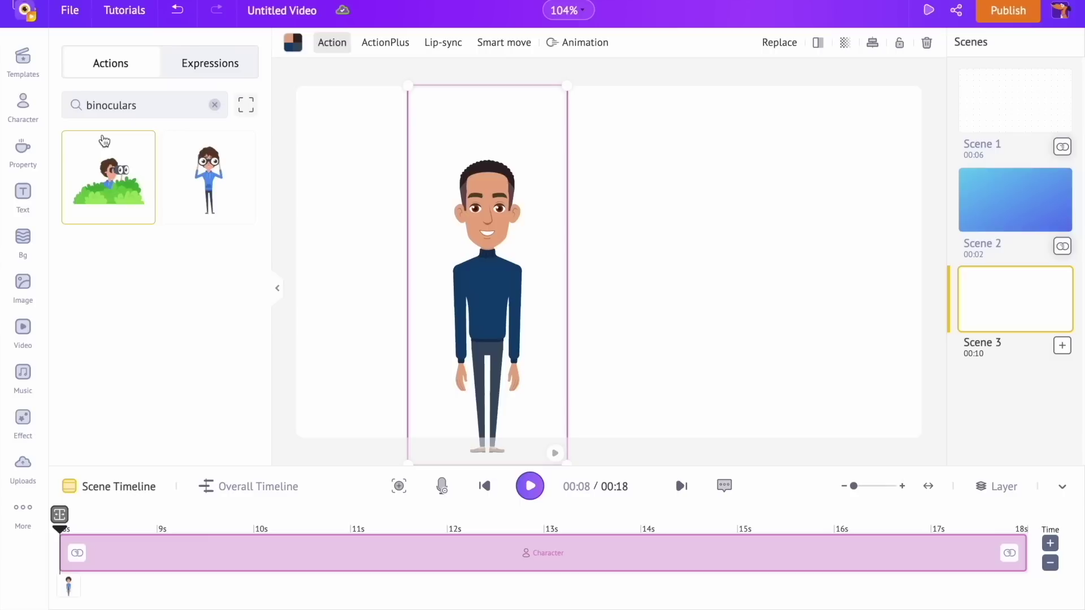
pyautogui.click(206, 187)
pyautogui.moveTo(495, 271); pyautogui.dragTo(427, 265)
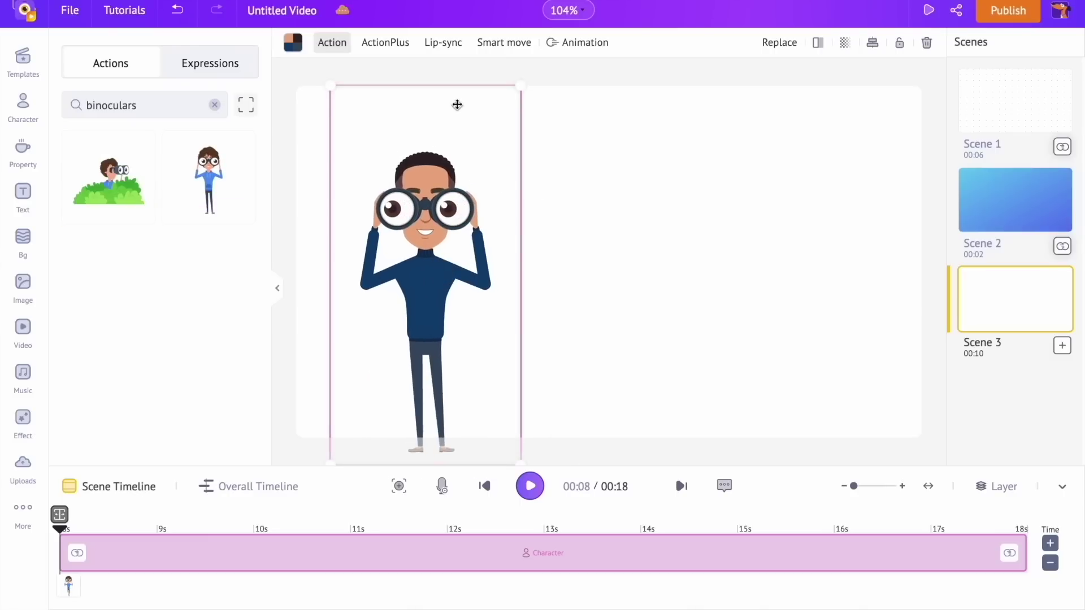
pyautogui.click(443, 42)
# Step: Paste the Great Wall of China line into the script, with voice Joel and Auto enhance on
pyautogui.click(157, 131)
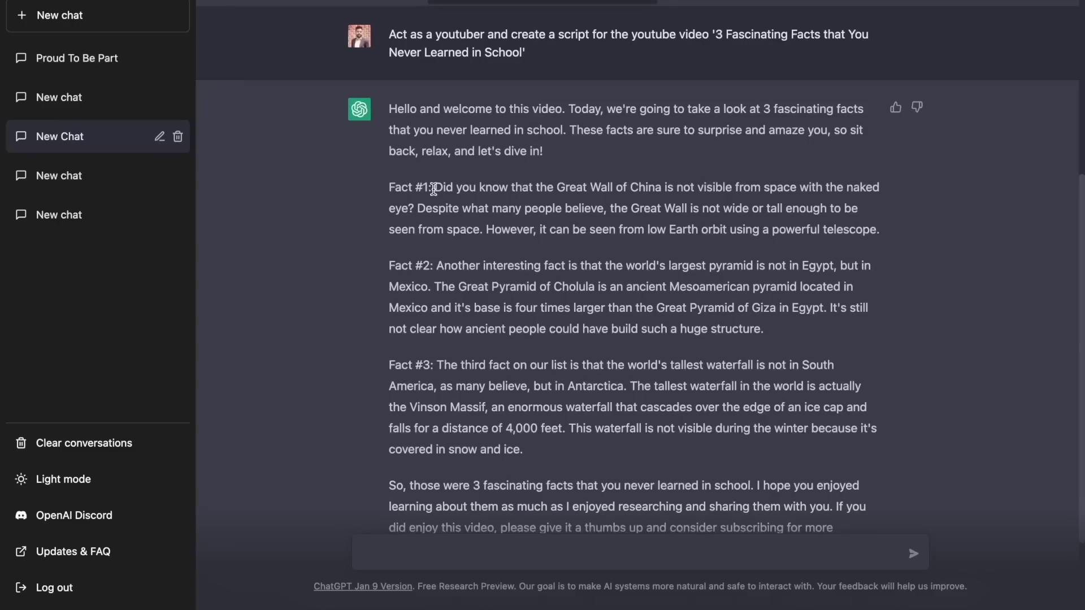
pyautogui.moveTo(435, 187); pyautogui.dragTo(431, 201)
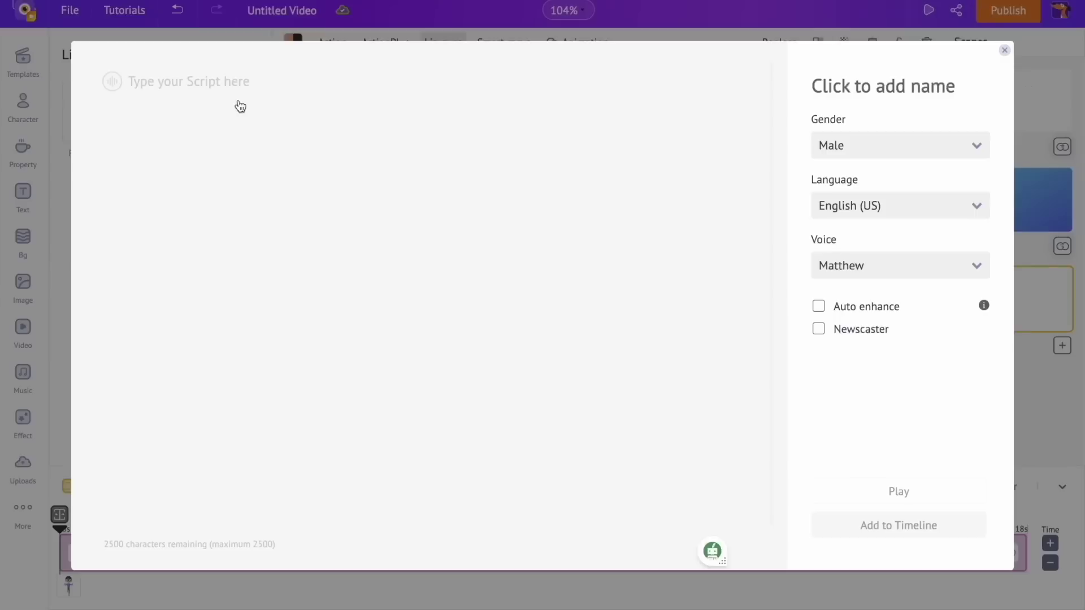
pyautogui.write('Did you know that the Great Wall of China is not visible from space with the naked eye?')
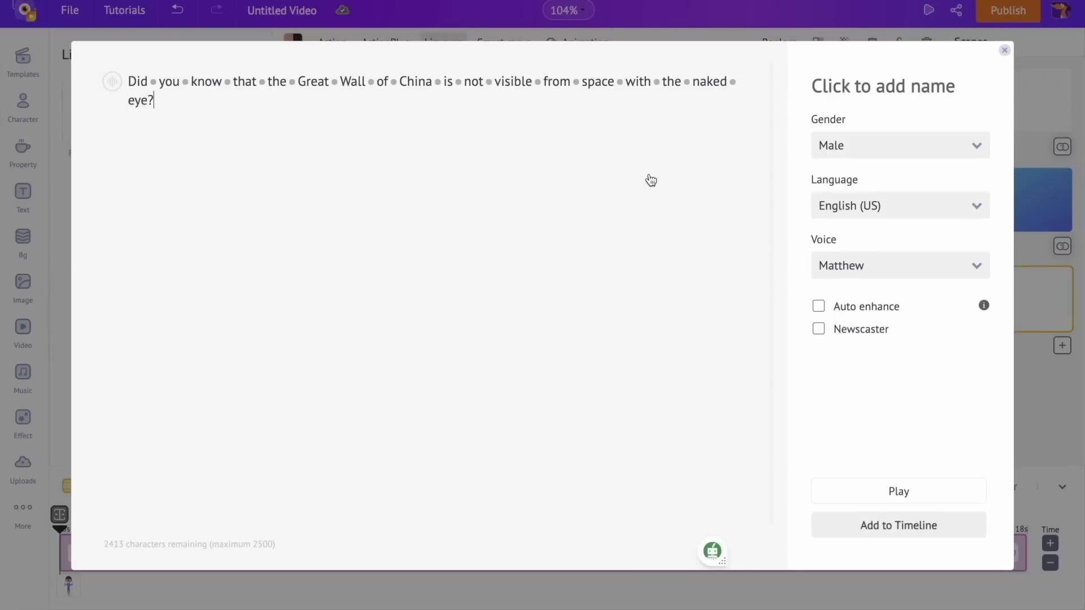
pyautogui.click(865, 267)
pyautogui.click(860, 352)
pyautogui.click(818, 306)
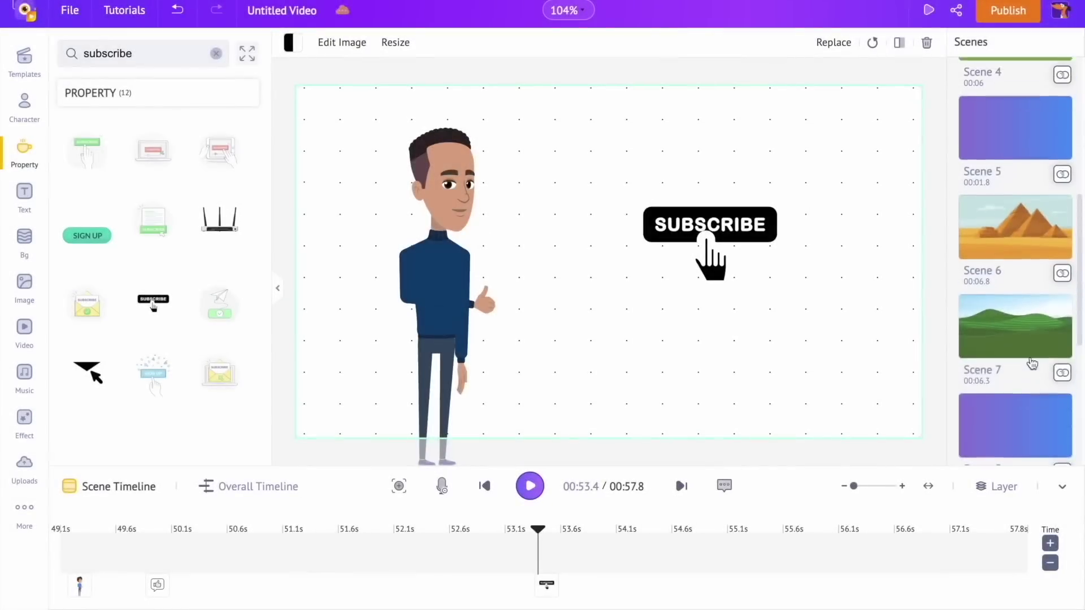
pyautogui.scroll(-5, 1026, 362)
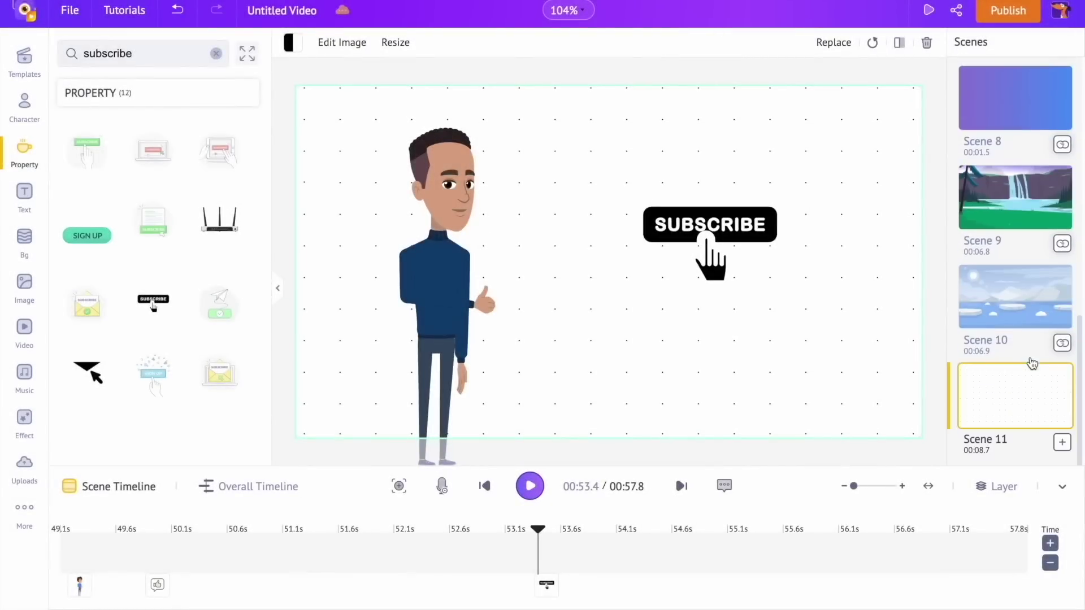
# Step: Step through the scenes from Scene 10 back to Scene 1, then select Scene 2
pyautogui.click(1015, 297)
pyautogui.click(1024, 232)
pyautogui.scroll(1, 1017, 198)
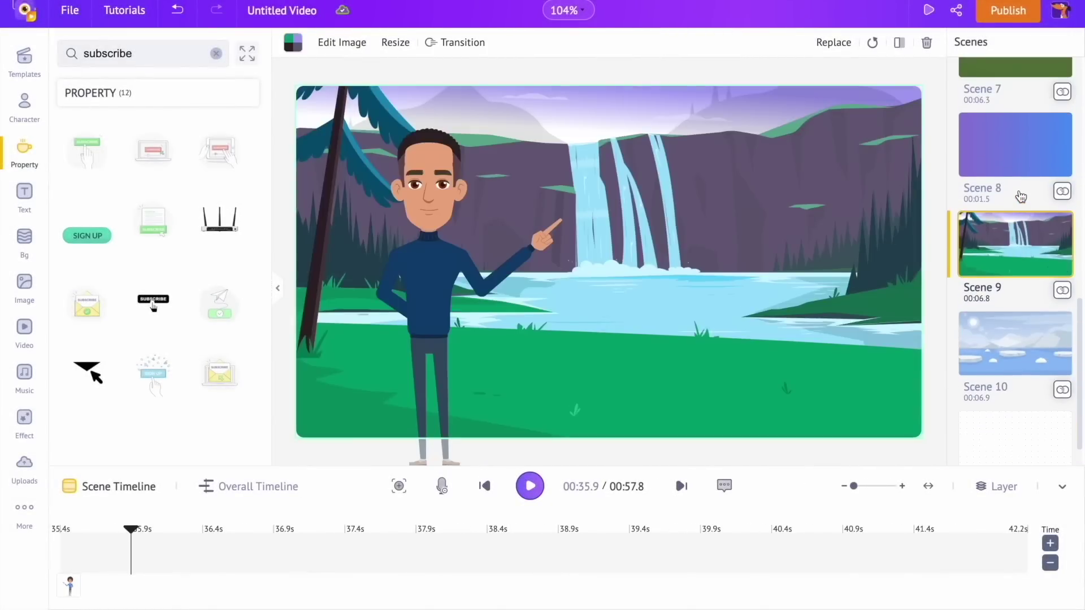
pyautogui.click(1015, 141)
pyautogui.scroll(2, 1015, 147)
pyautogui.scroll(1, 1014, 156)
pyautogui.click(1014, 156)
pyautogui.scroll(1, 1014, 157)
pyautogui.click(1015, 147)
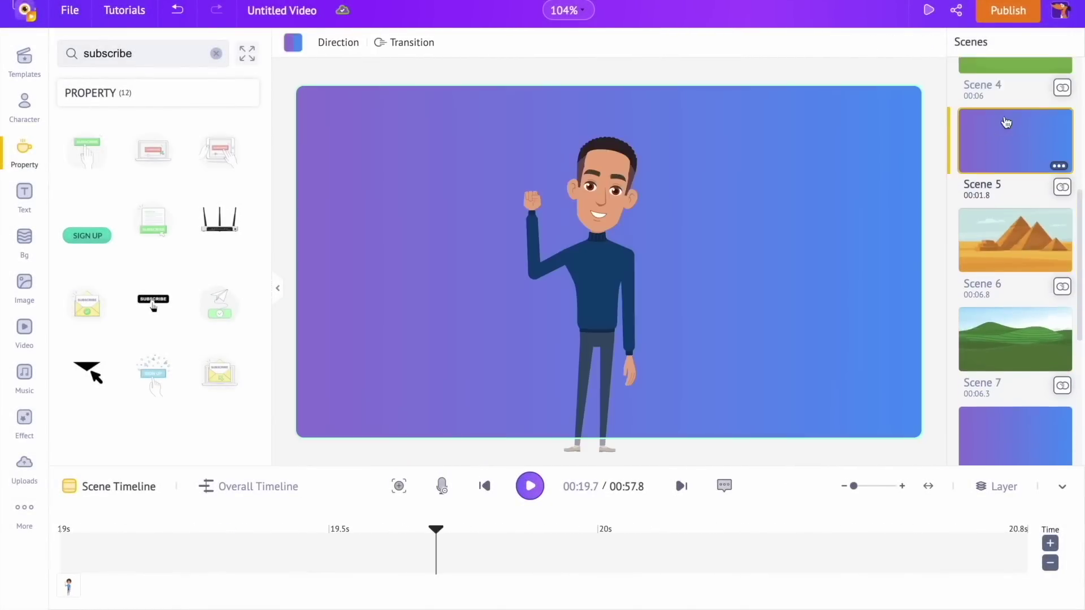
pyautogui.scroll(1, 1014, 152)
pyautogui.click(1015, 163)
pyautogui.scroll(2, 1012, 169)
pyautogui.click(1012, 113)
pyautogui.click(1009, 196)
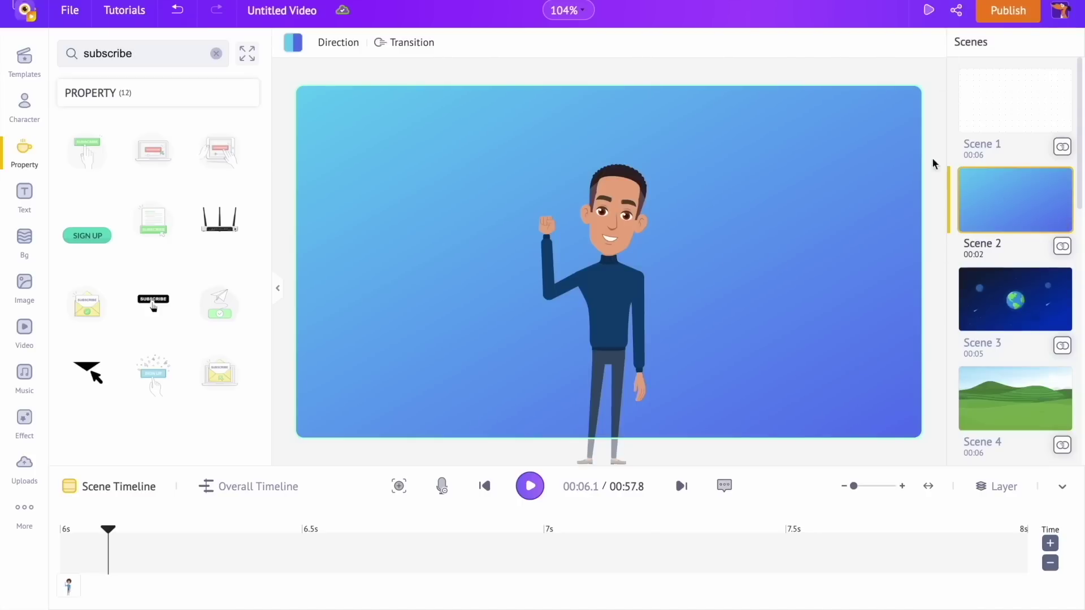
# Step: Apply Slide Top transitions to Scene 1, Scene 2, the Great Wall scene, and Scenes 7 and 8
pyautogui.click(1062, 149)
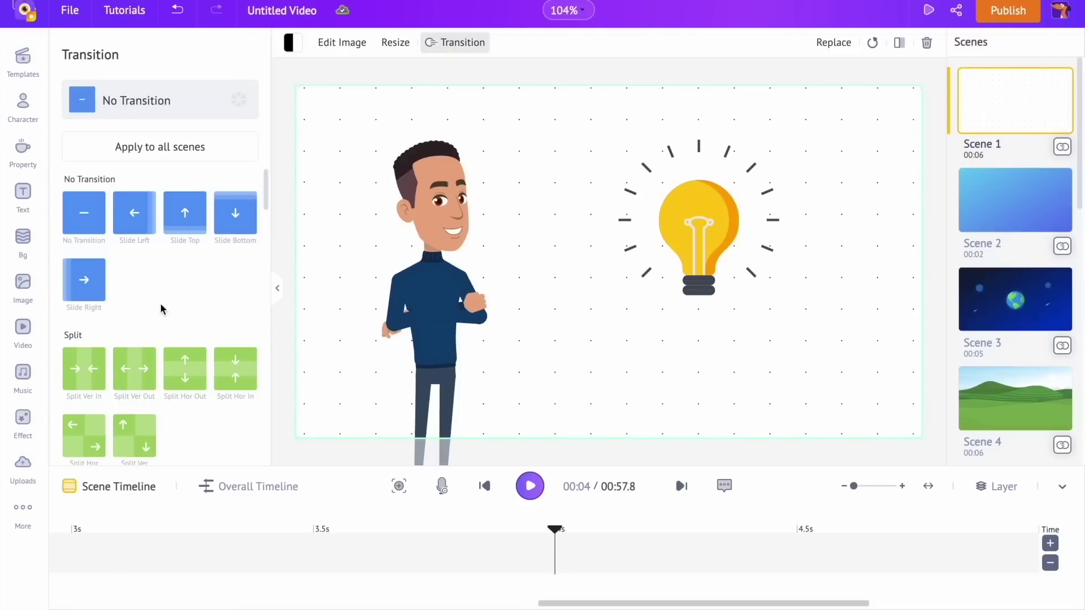
pyautogui.scroll(-10, 161, 309)
pyautogui.scroll(10, 161, 309)
pyautogui.click(185, 223)
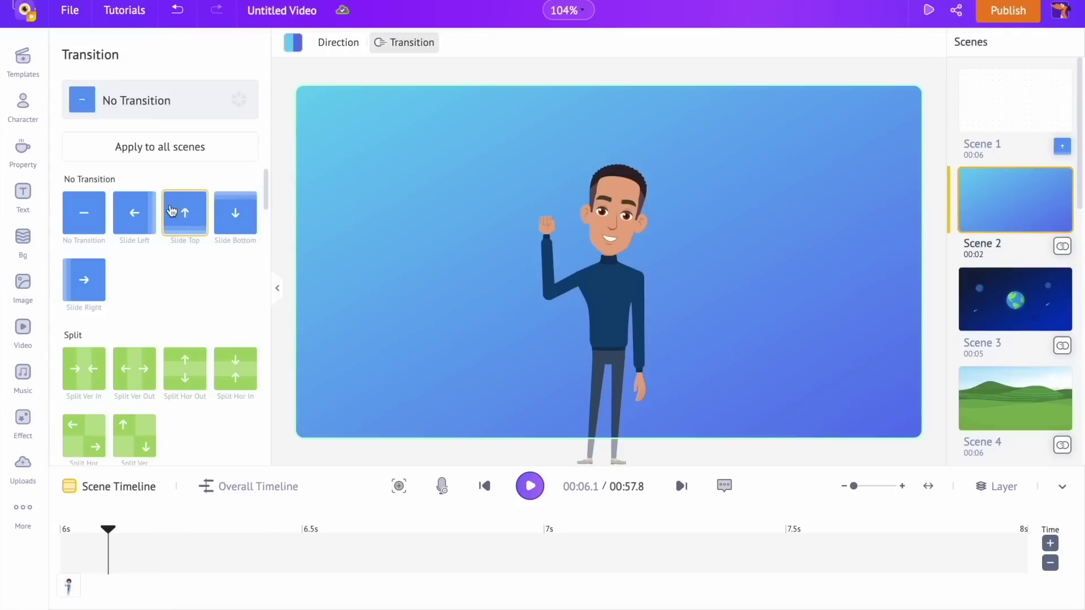
pyautogui.click(172, 212)
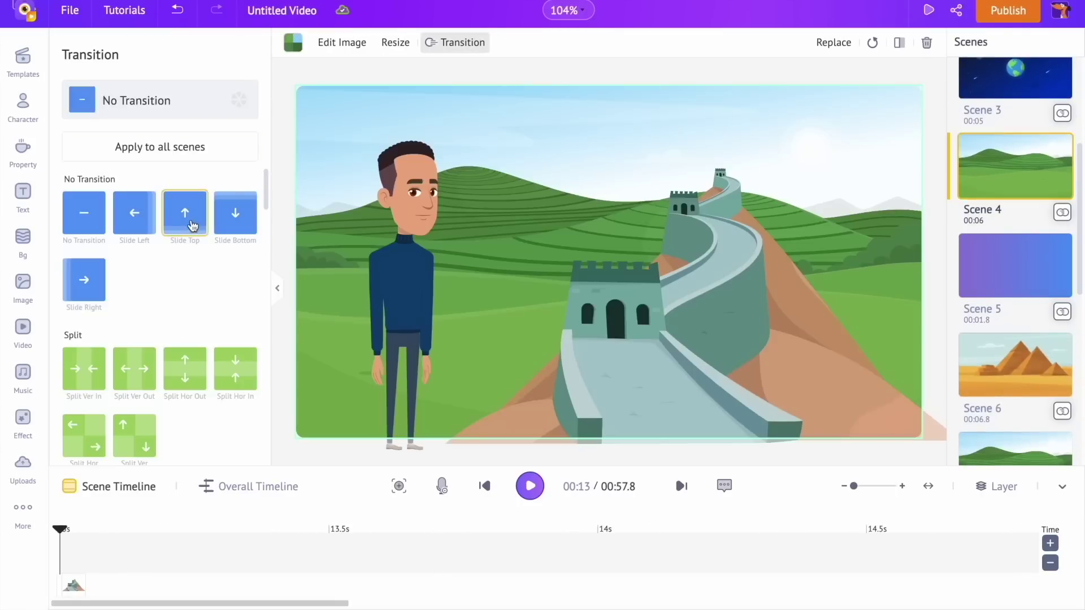
pyautogui.click(185, 213)
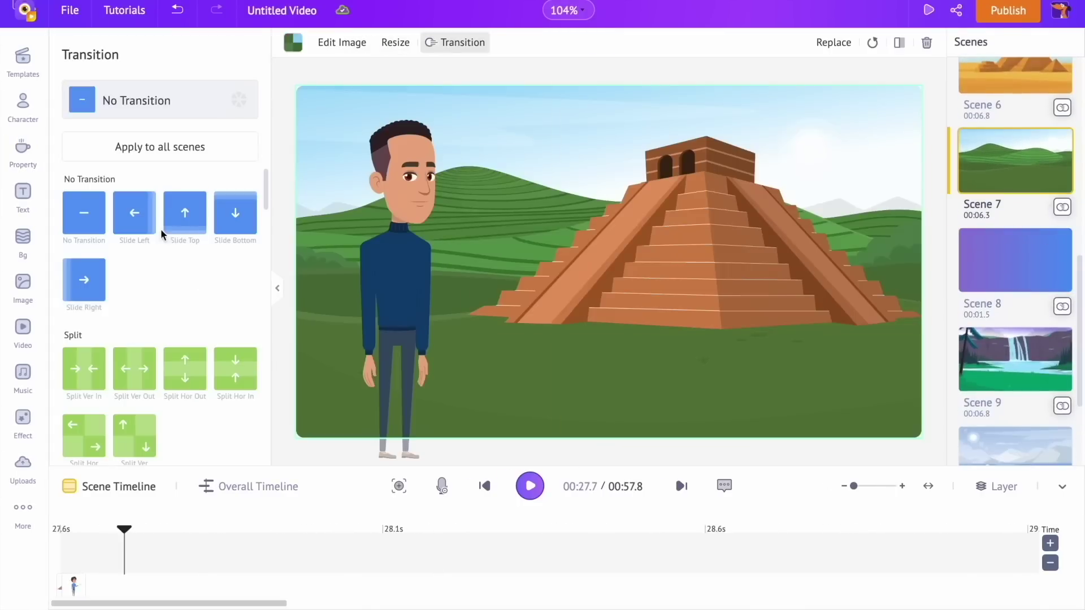
pyautogui.click(184, 212)
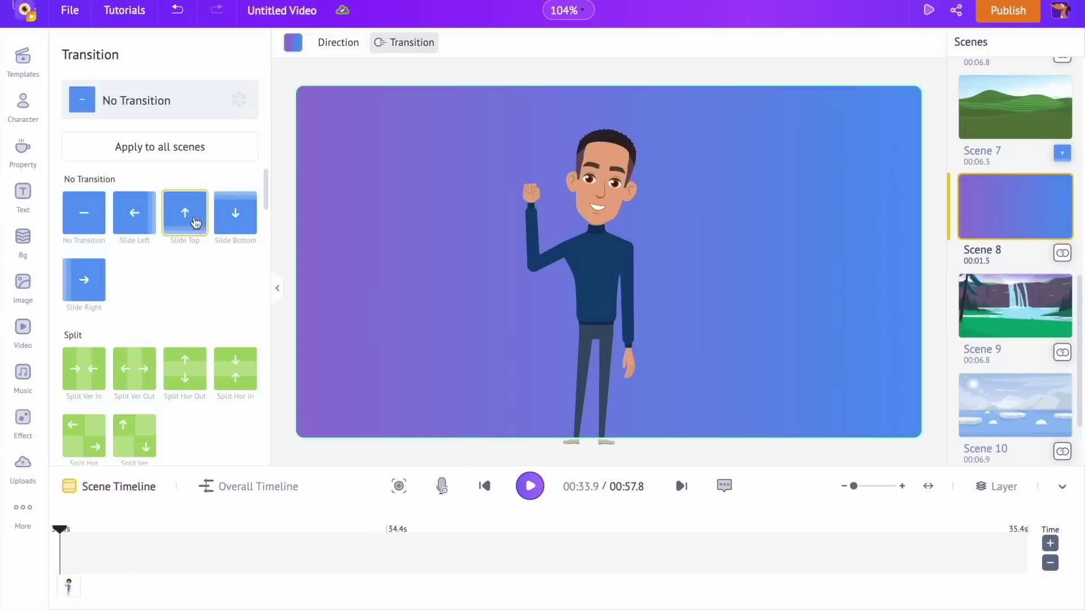
pyautogui.click(184, 213)
pyautogui.scroll(5, 1012, 368)
pyautogui.scroll(10, 1012, 368)
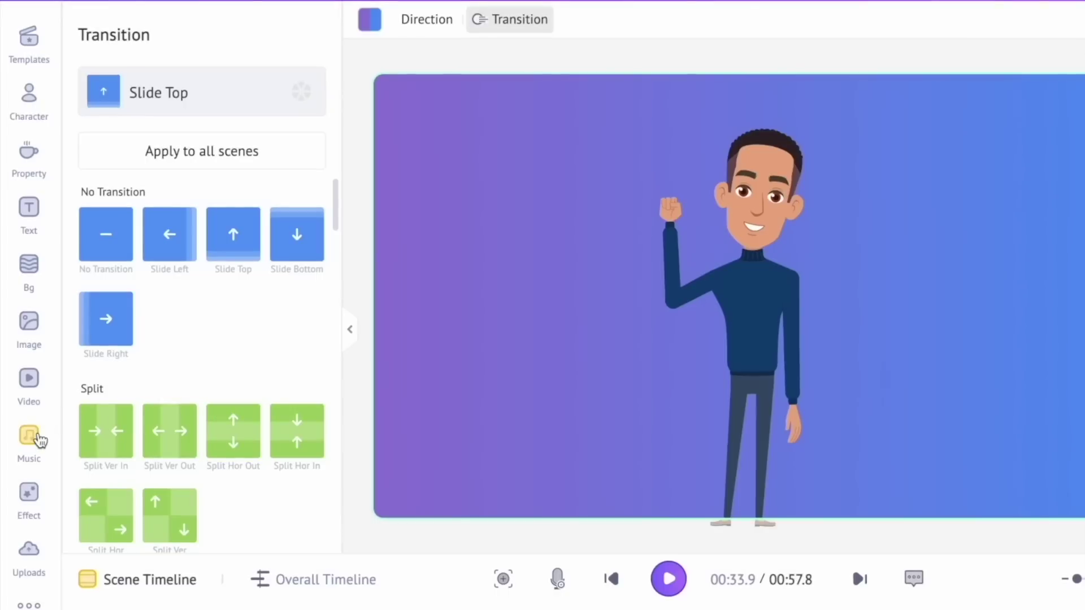
# Step: Search the music library for 'mystical' and add the Mystical Tension track to the video
pyautogui.click(37, 441)
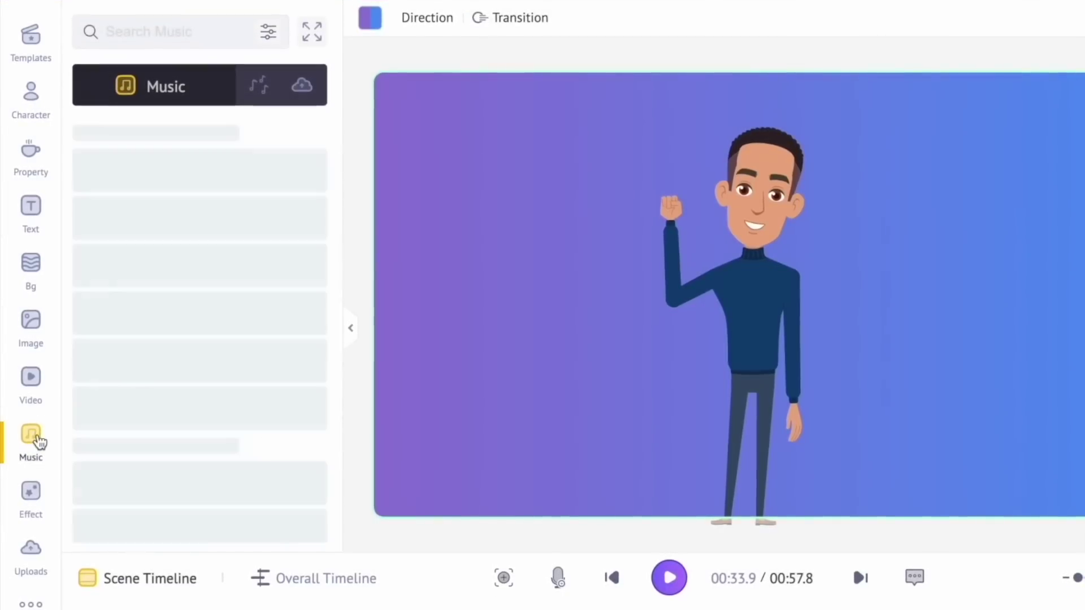
pyautogui.click(310, 38)
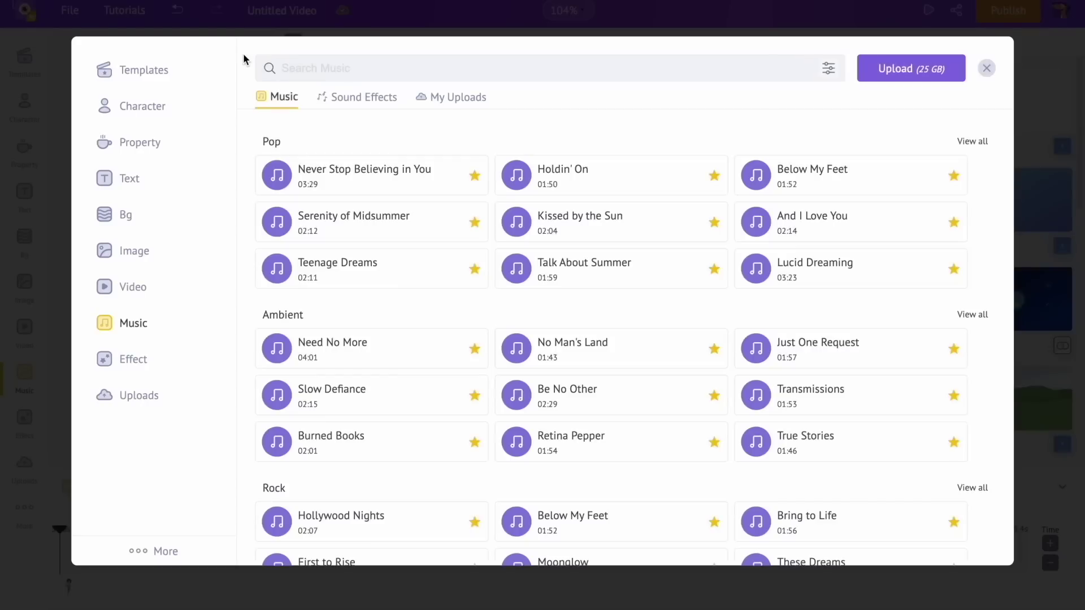
pyautogui.click(266, 68)
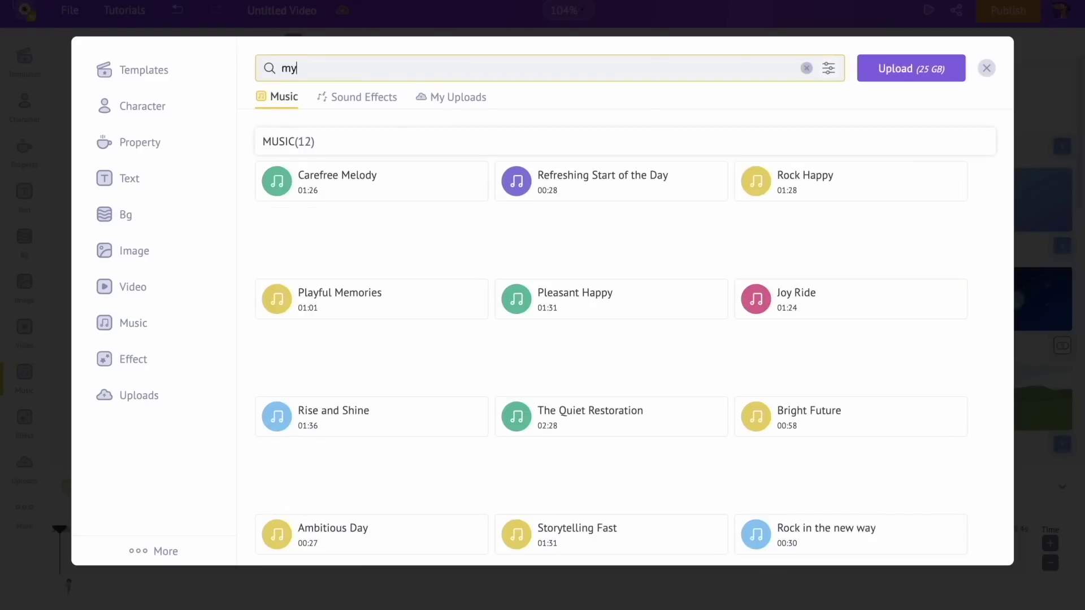
pyautogui.press('Return')
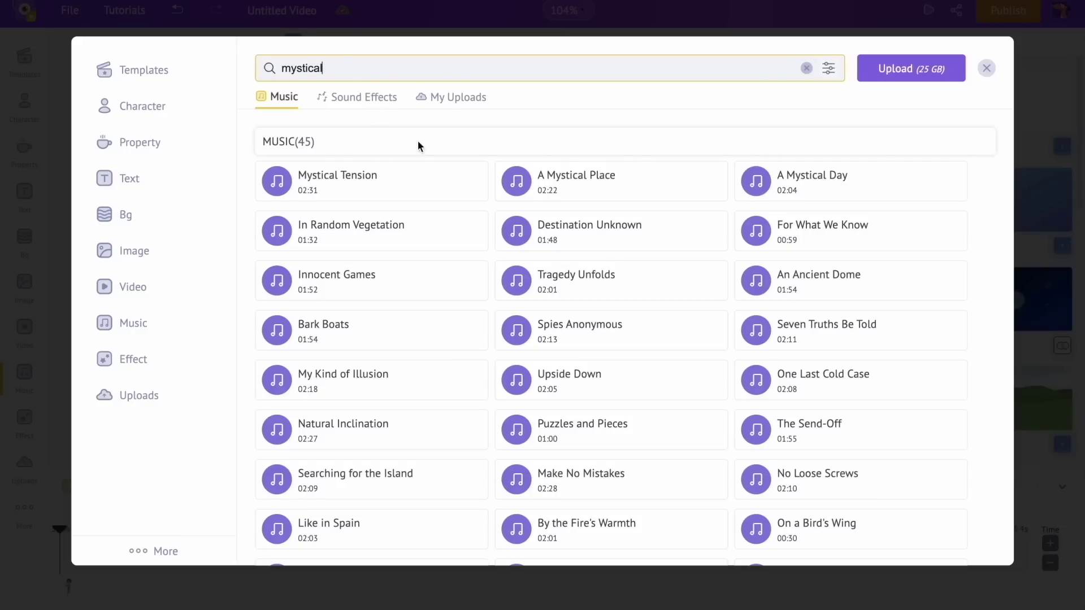
pyautogui.click(527, 231)
pyautogui.click(460, 198)
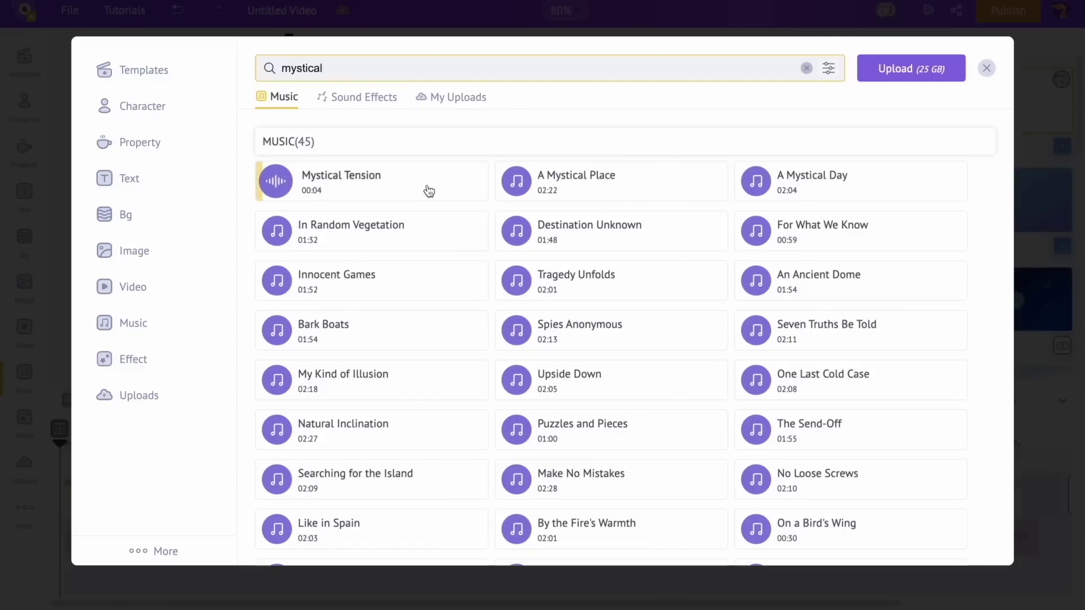
pyautogui.click(429, 191)
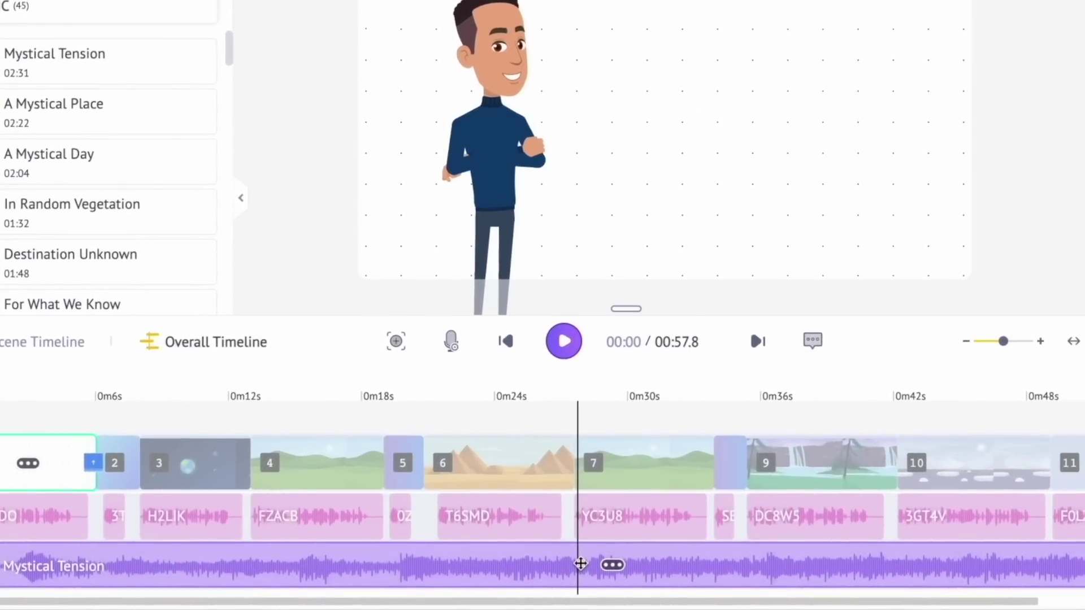
# Step: Lower the Mystical Tension background music volume and enlarge the canvas area
pyautogui.click(580, 563)
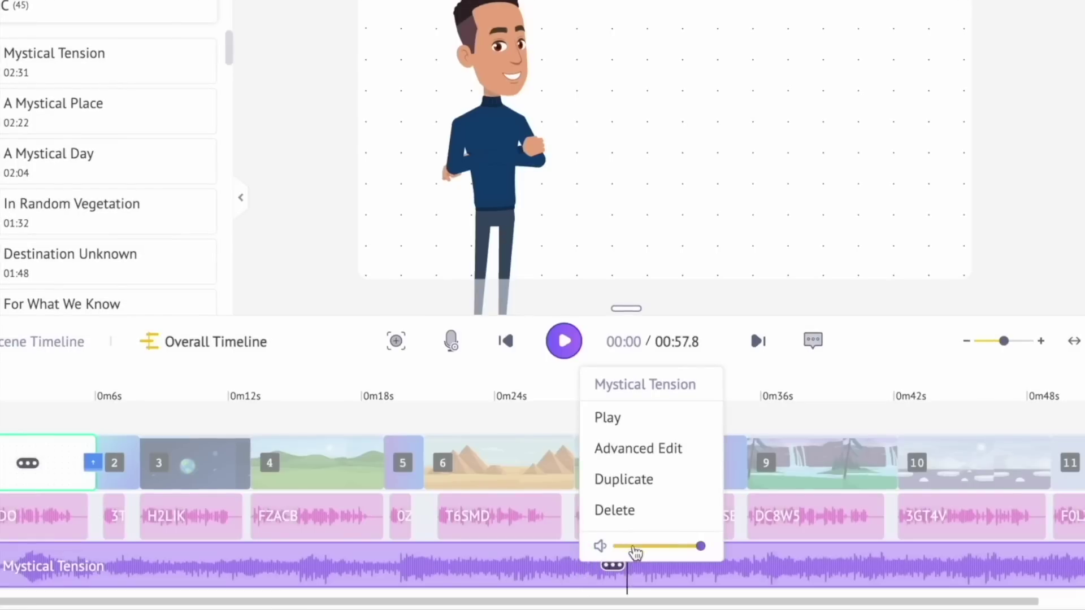
pyautogui.moveTo(701, 549); pyautogui.dragTo(630, 553)
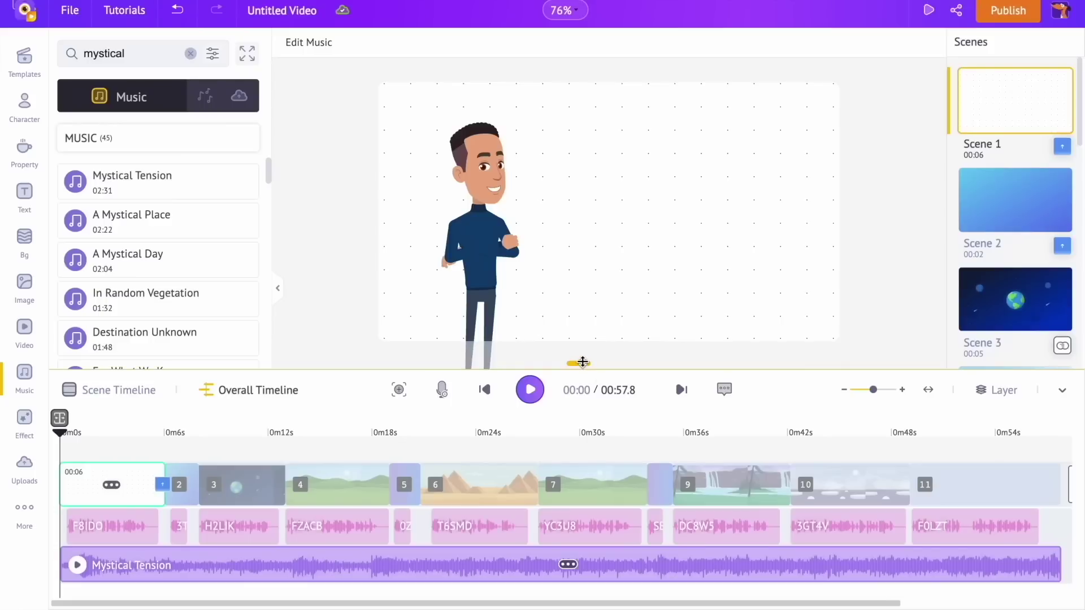
pyautogui.moveTo(626, 308); pyautogui.dragTo(626, 418)
pyautogui.moveTo(579, 448); pyautogui.dragTo(578, 450)
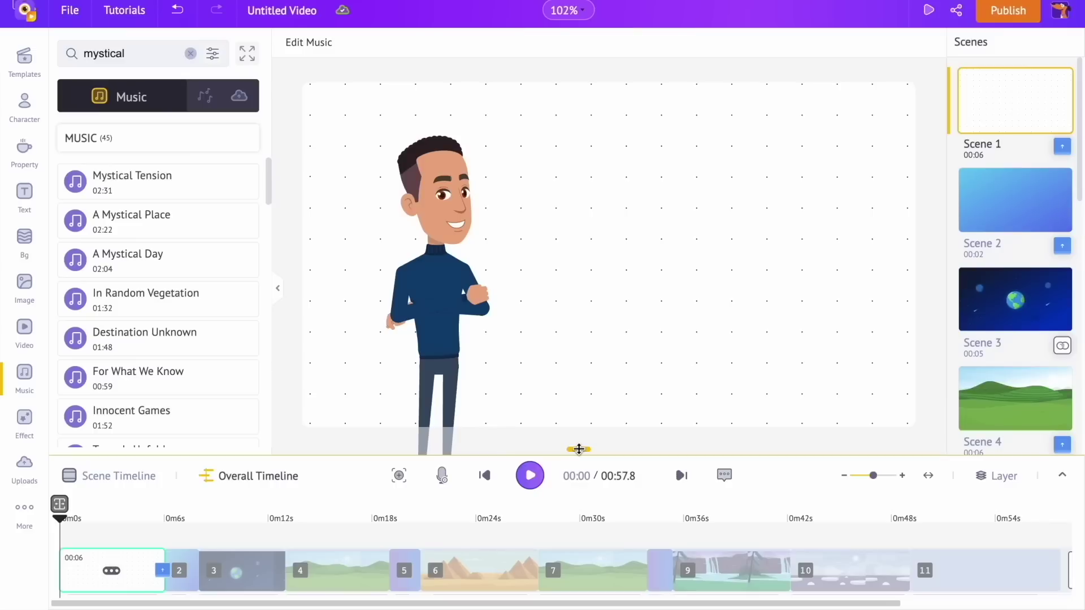
# Step: Preview the whole video, then choose Download Video from the Publish options
pyautogui.click(929, 12)
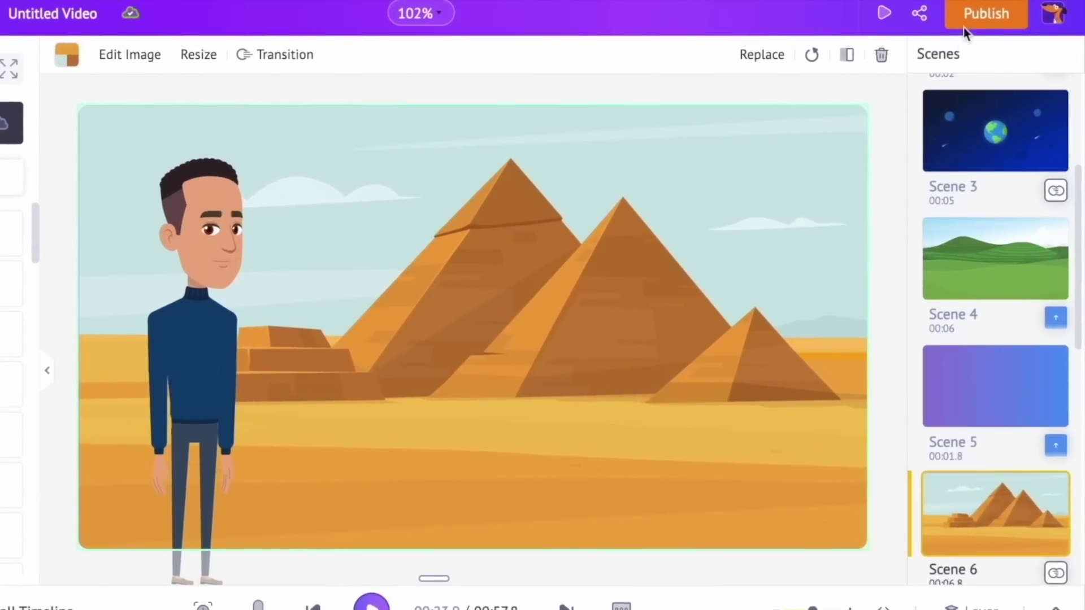
pyautogui.click(985, 19)
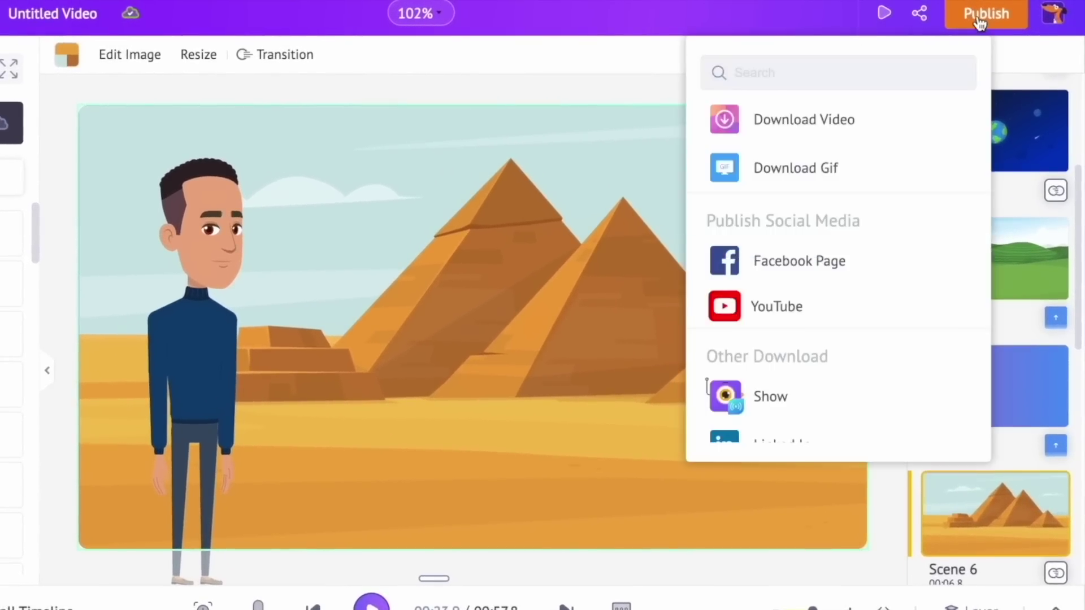
pyautogui.click(879, 133)
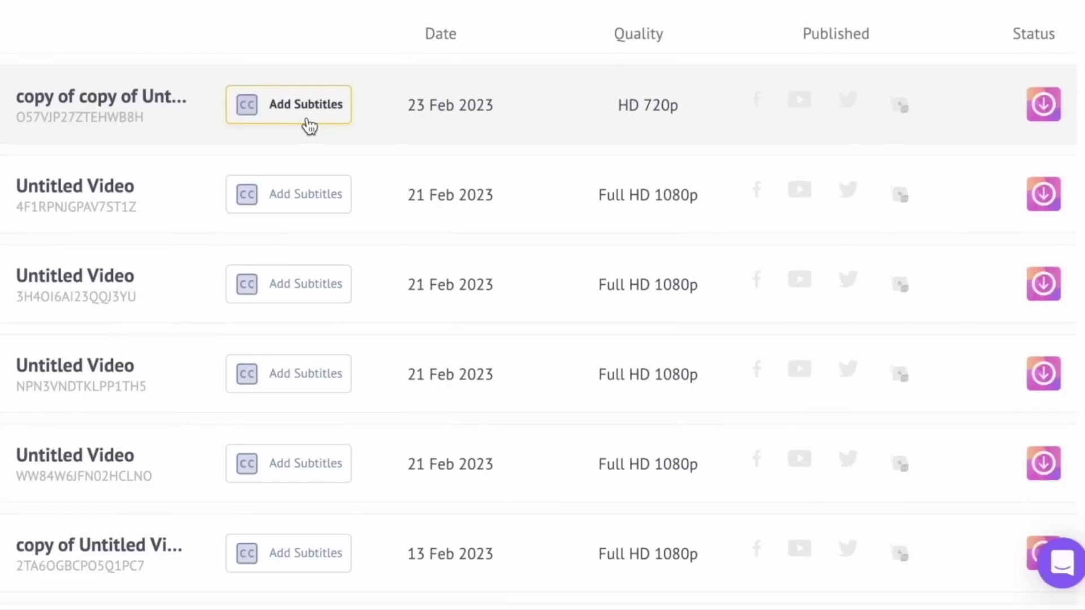
# Step: Auto-generate subtitles for the newest export, check the Great Wall line, and open Text Style settings
pyautogui.click(311, 102)
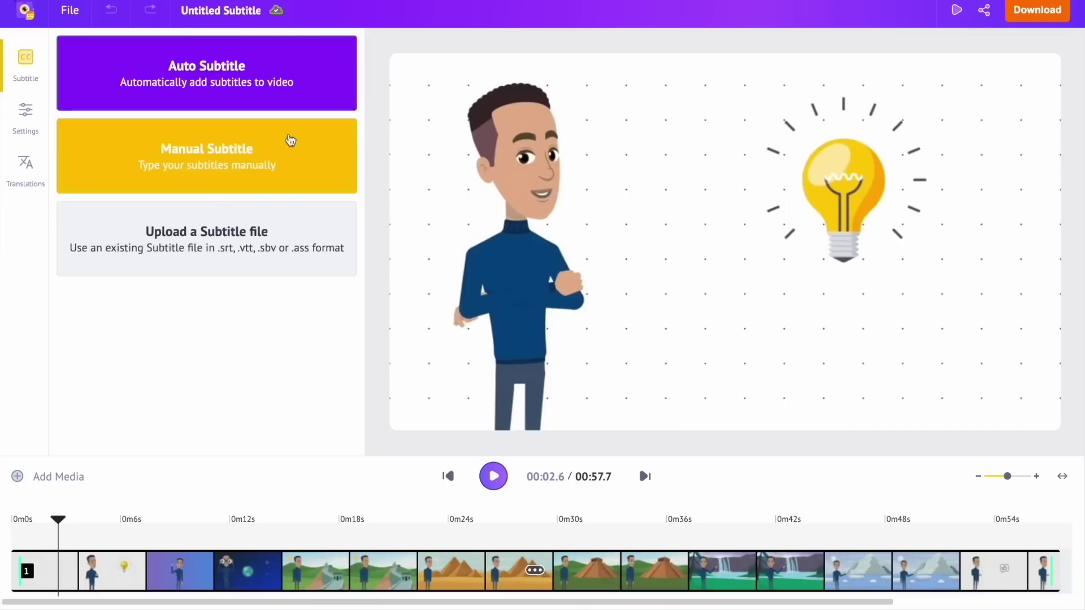
pyautogui.click(258, 79)
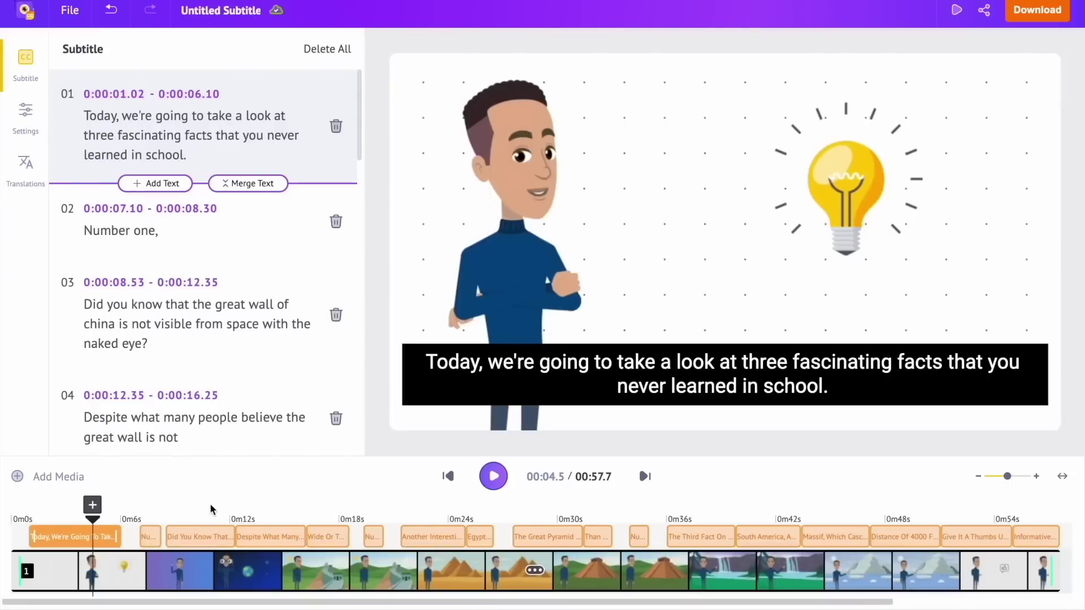
pyautogui.click(202, 520)
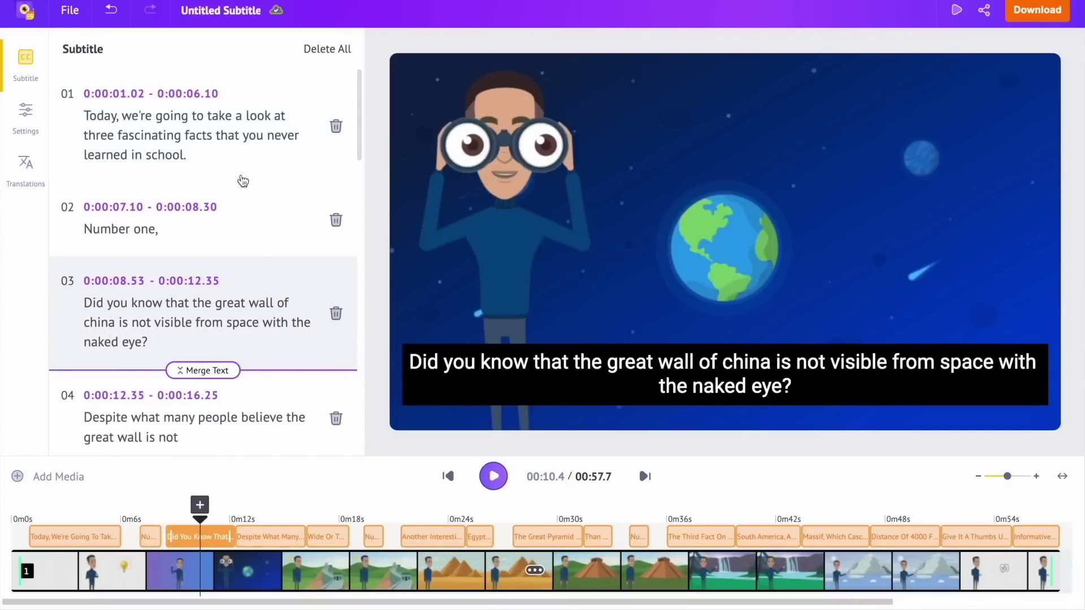
pyautogui.scroll(-3, 232, 265)
pyautogui.scroll(3, 229, 273)
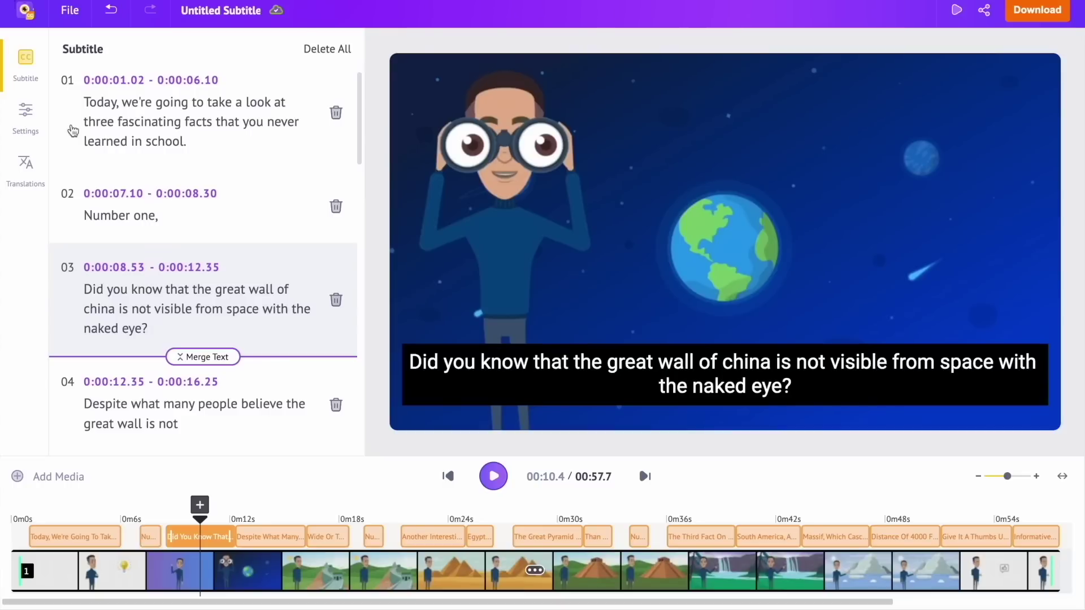
pyautogui.click(29, 124)
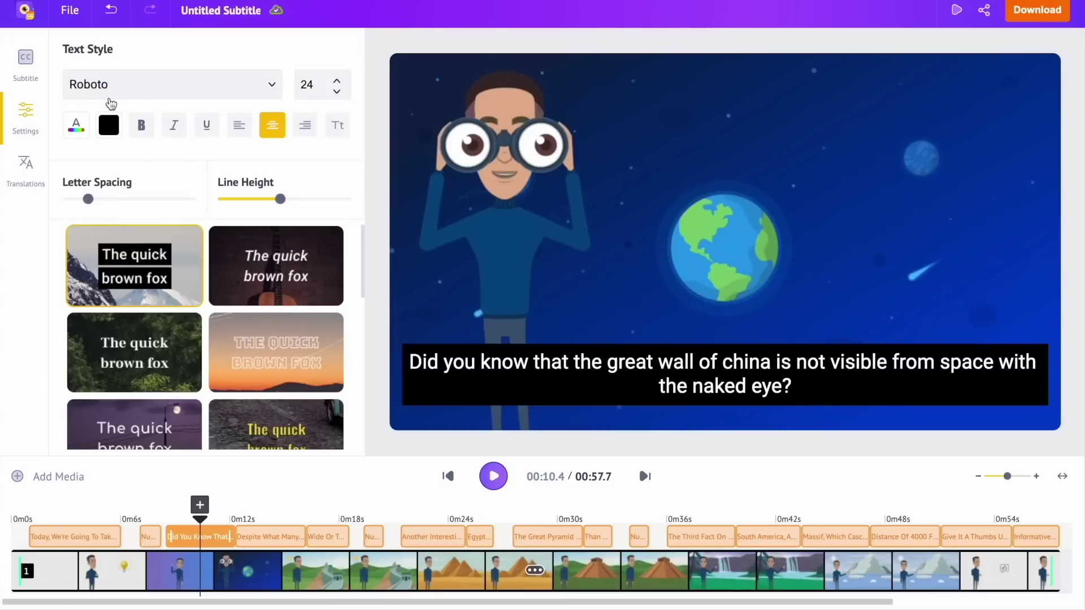
# Step: Review the subtitle font list and text colour choices without changing them
pyautogui.click(146, 89)
pyautogui.scroll(-5, 163, 303)
pyautogui.scroll(4, 162, 303)
pyautogui.click(69, 53)
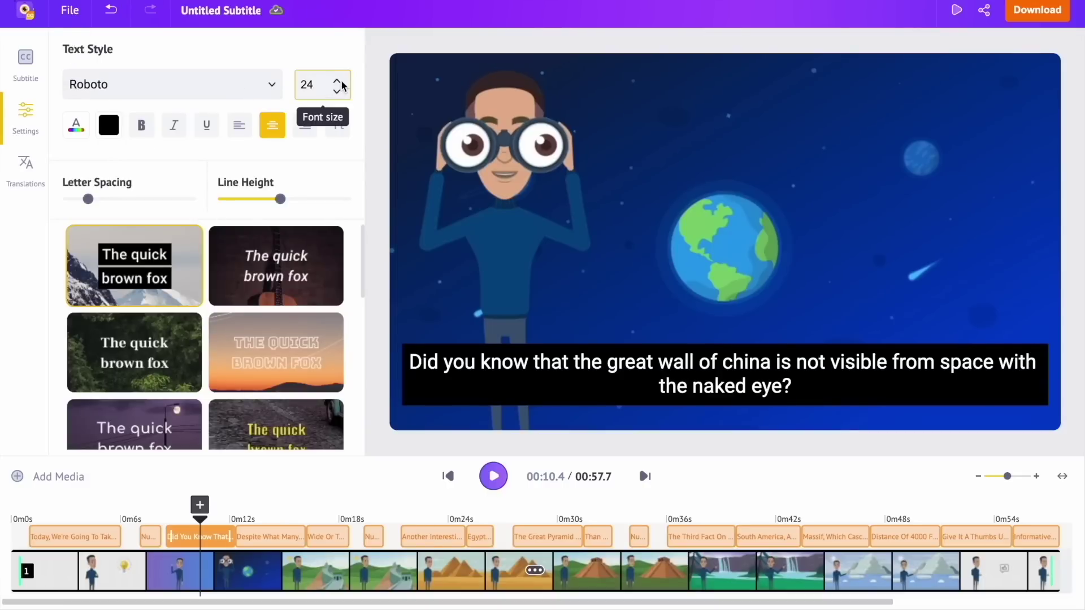
pyautogui.click(78, 128)
pyautogui.click(324, 49)
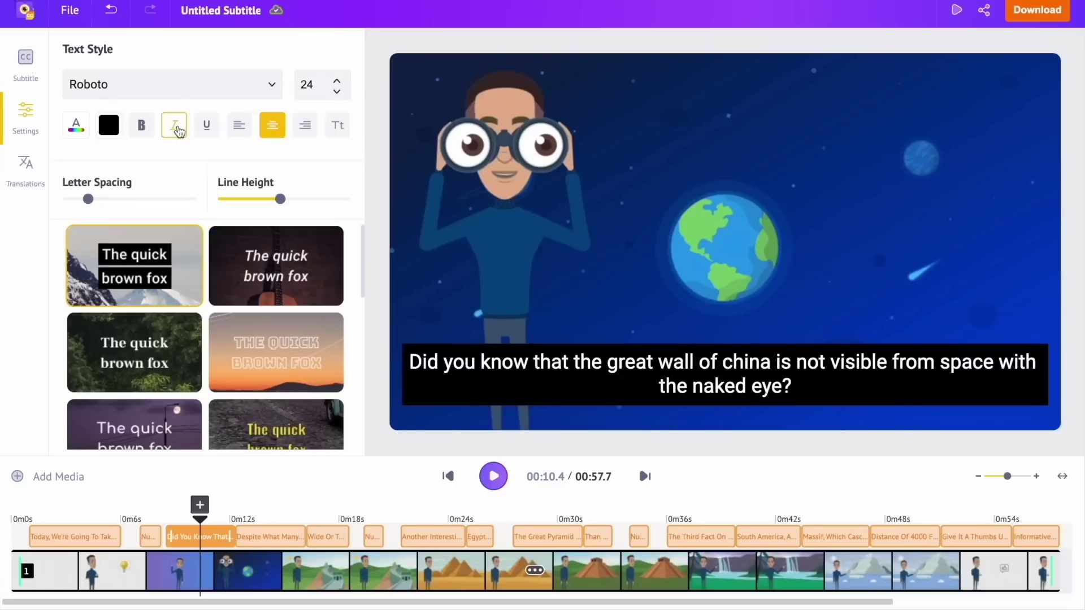
# Step: Apply the yellow Oswald size-30 subtitle preset and open the HD 720p download with subtitles
pyautogui.scroll(-4, 261, 301)
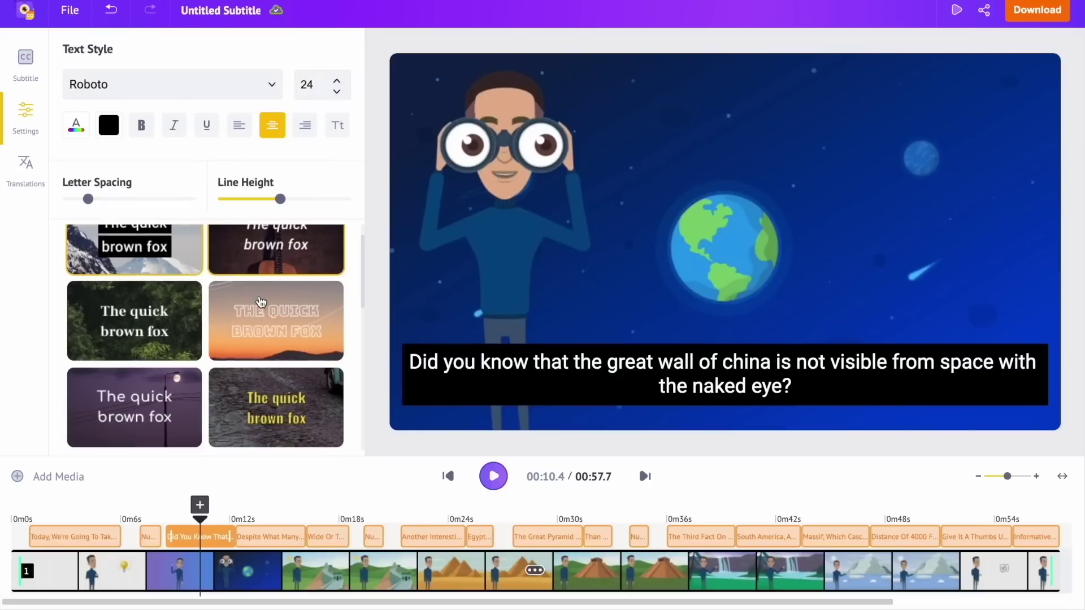
pyautogui.scroll(-8, 261, 300)
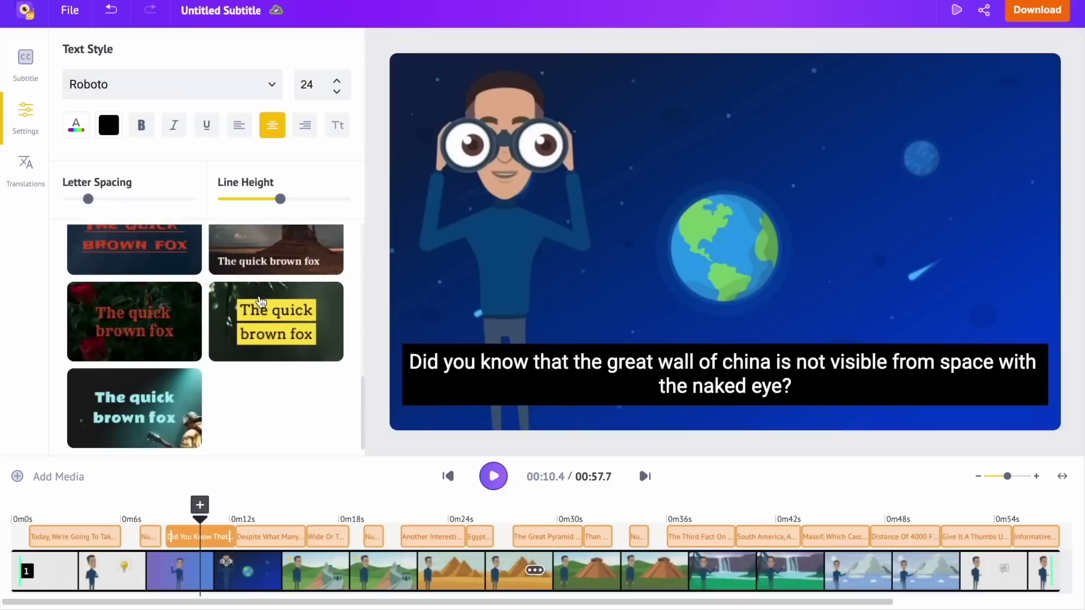
pyautogui.scroll(2, 261, 302)
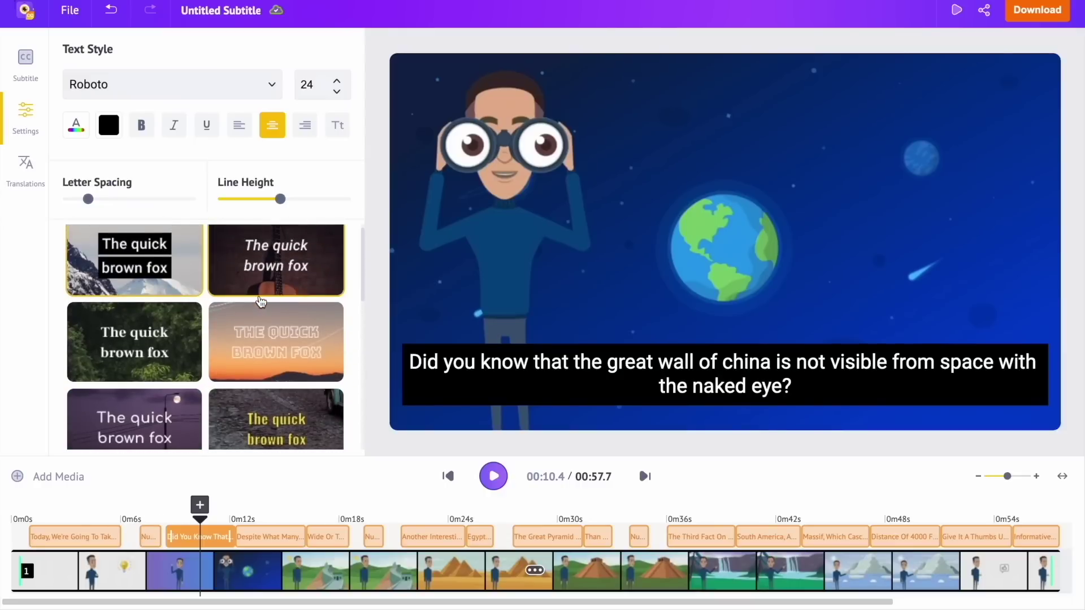
pyautogui.click(161, 330)
pyautogui.scroll(-2, 256, 355)
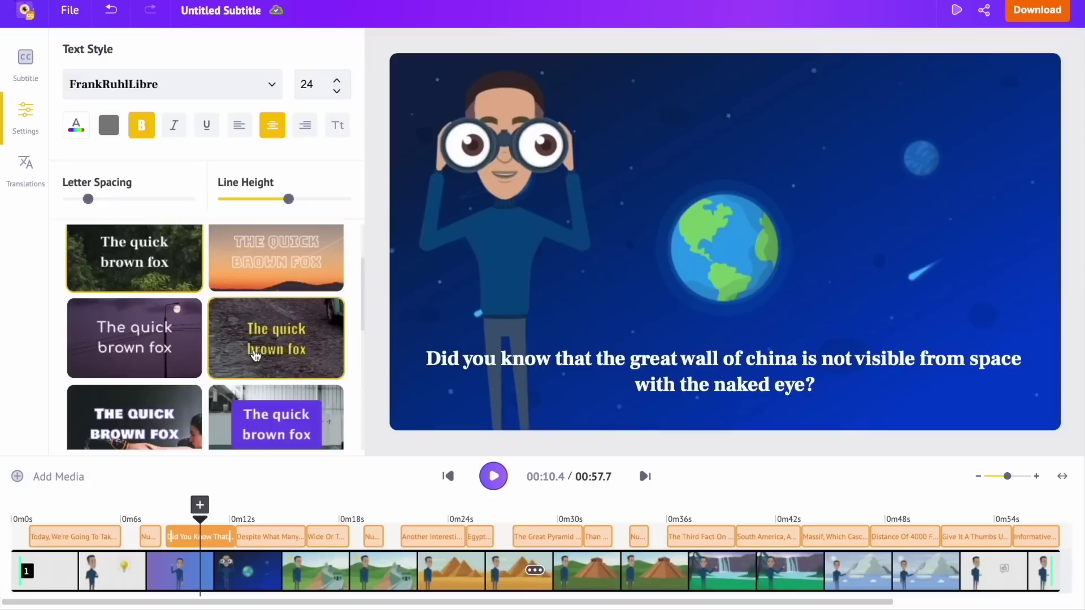
pyautogui.click(278, 339)
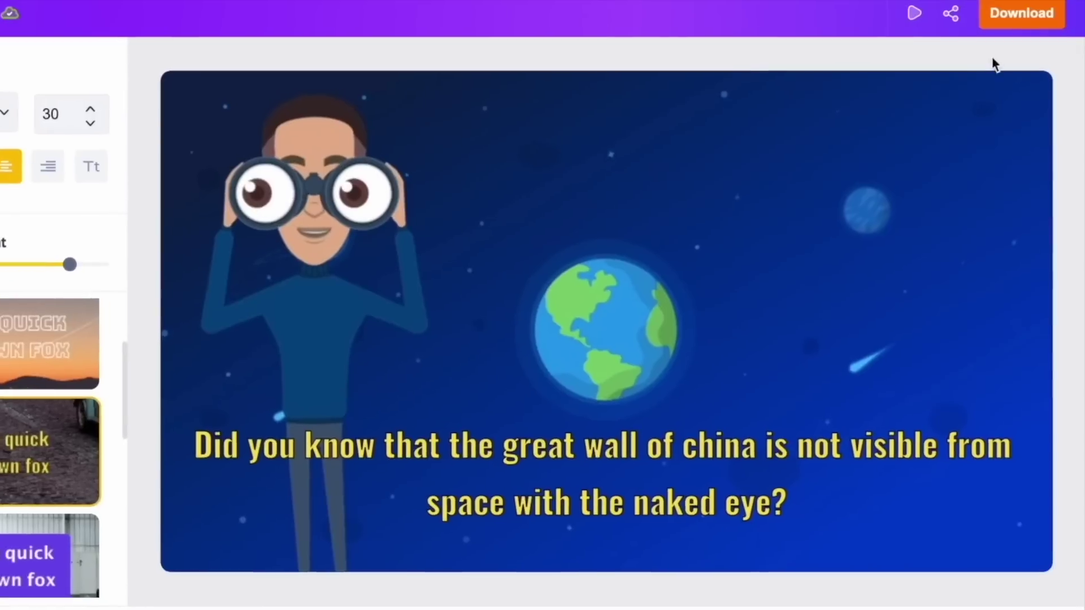
pyautogui.click(1020, 20)
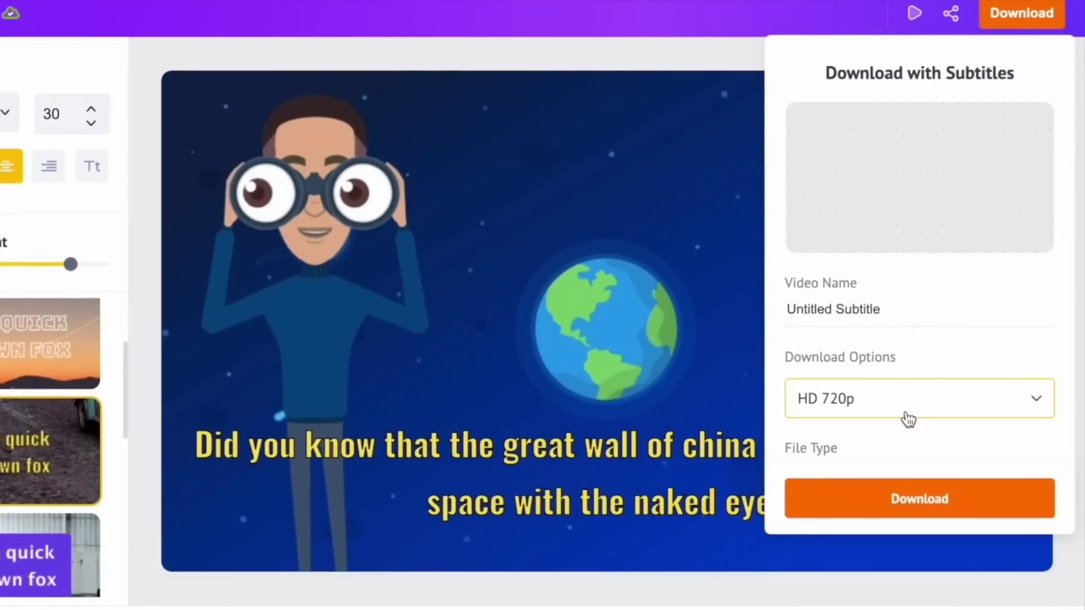